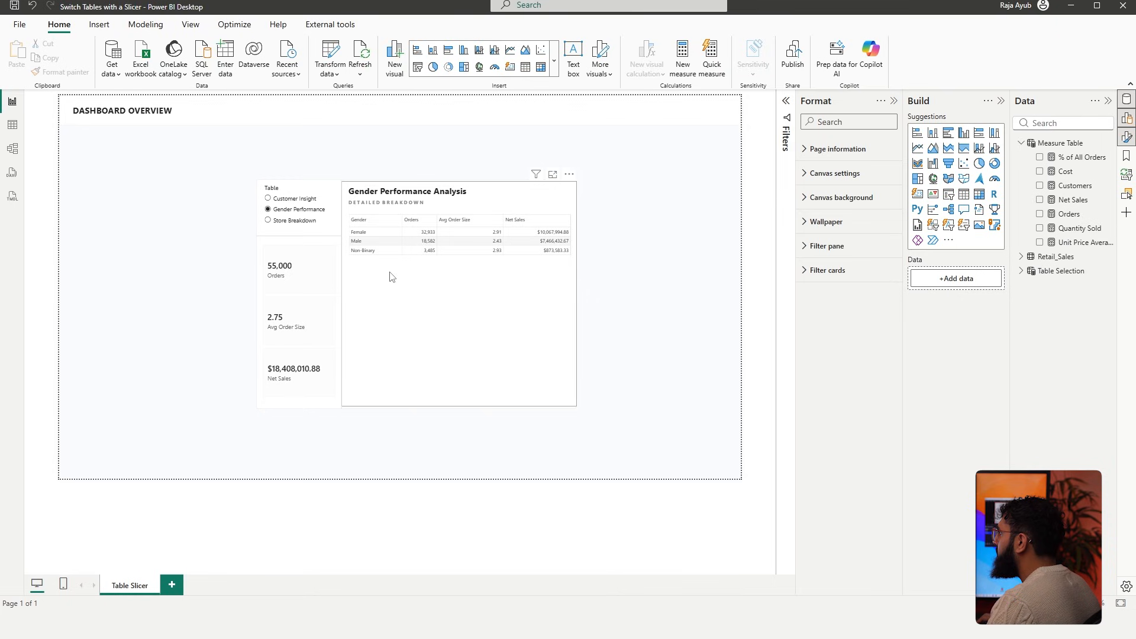
Switch the slicer to the Customer Insight table and duplicate the Table Slicer page
left_click(306, 200)
left_click(401, 153)
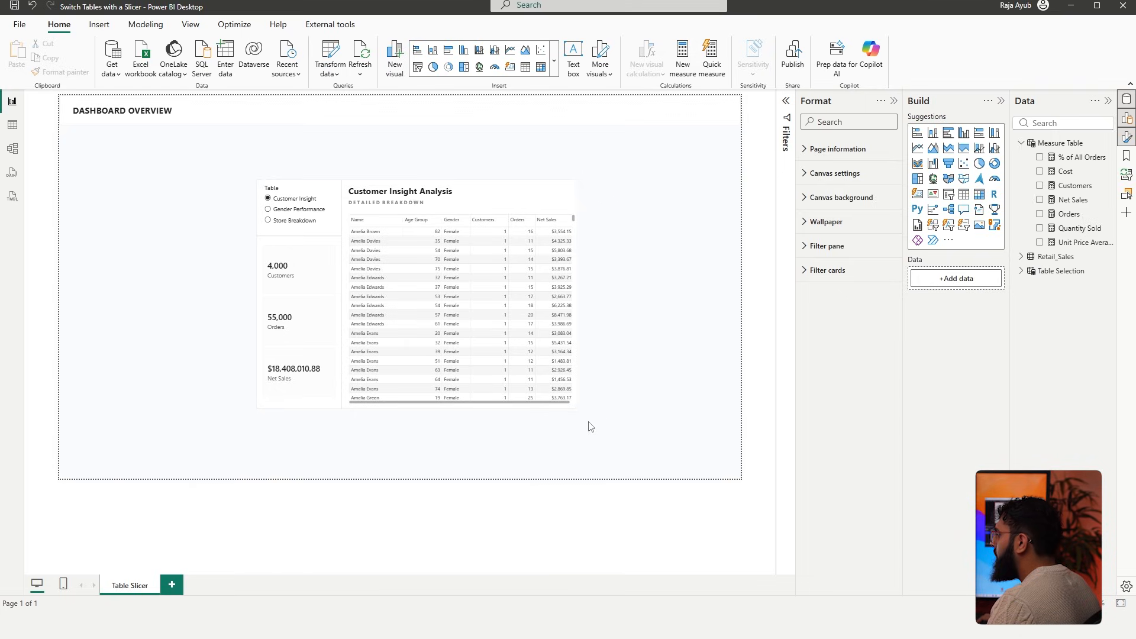
right_click(127, 583)
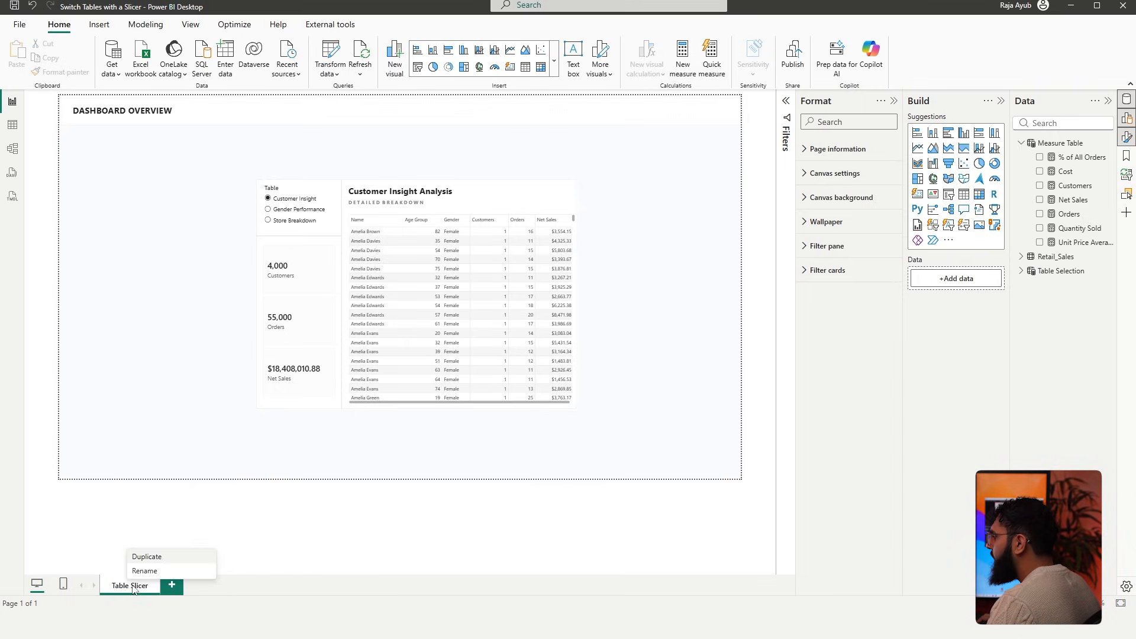
left_click(145, 556)
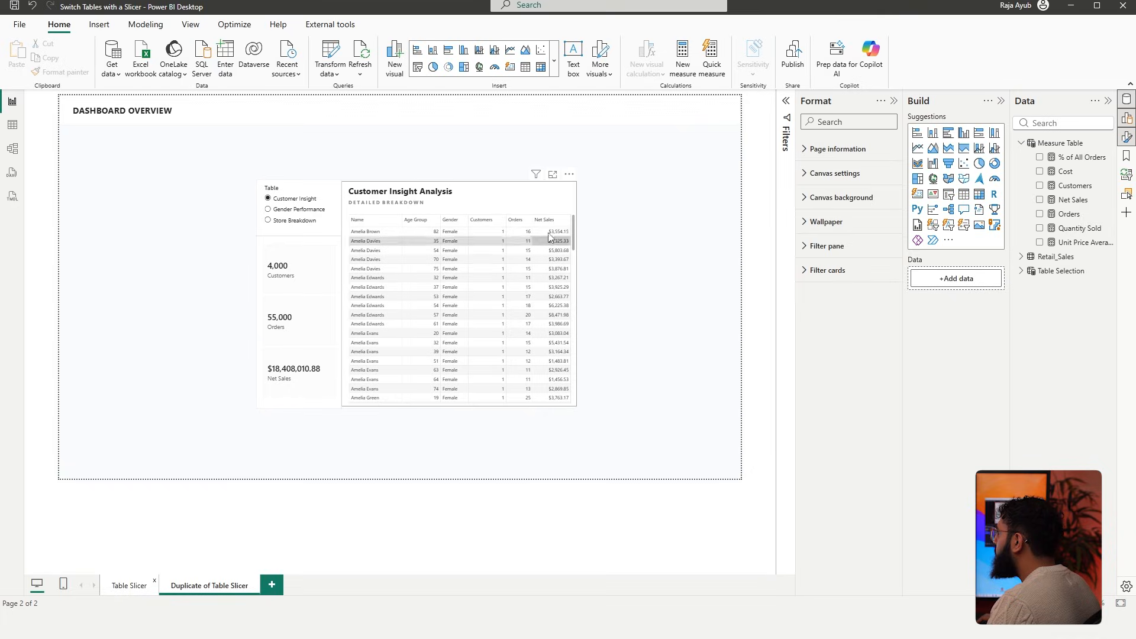
Delete the Customer Insight Analysis table and the Table slicer from the duplicated page
left_click(561, 209)
key("Delete")
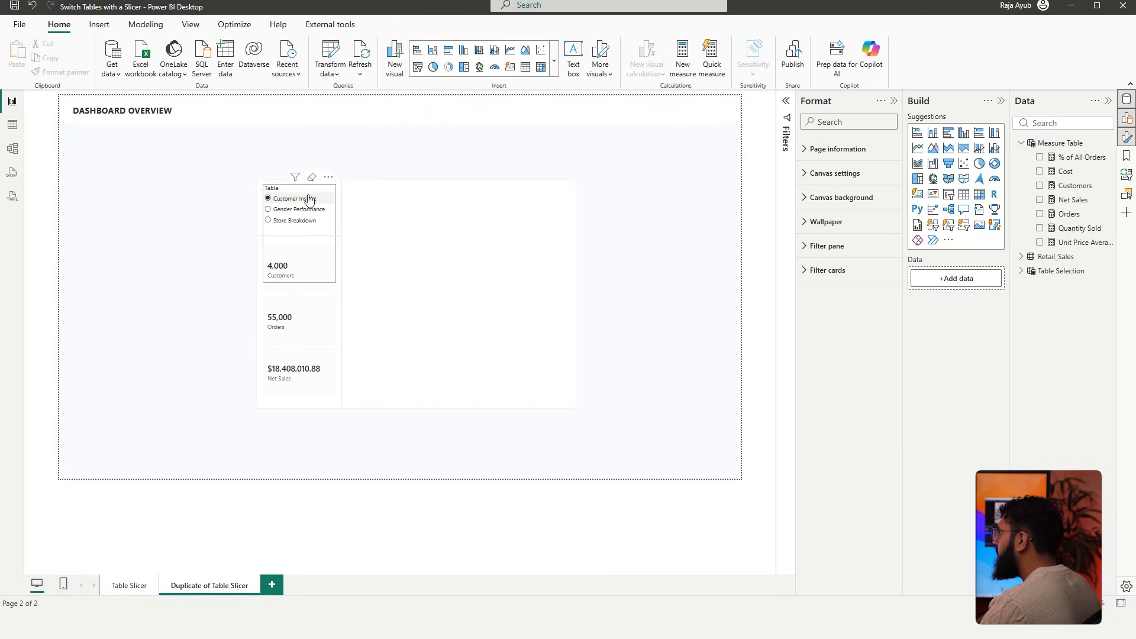
left_click(290, 195)
key("Delete")
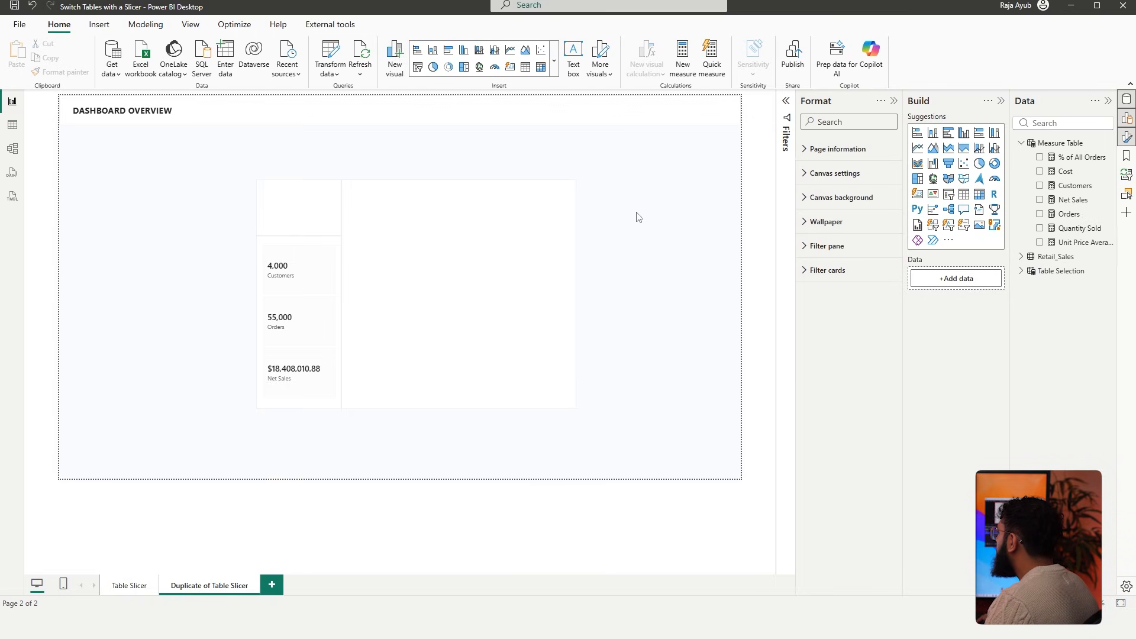
Examine the Cost, Customers and Orders measure formulas and the columns available in the Retail_Sales table
left_click(1065, 144)
left_click(1021, 257)
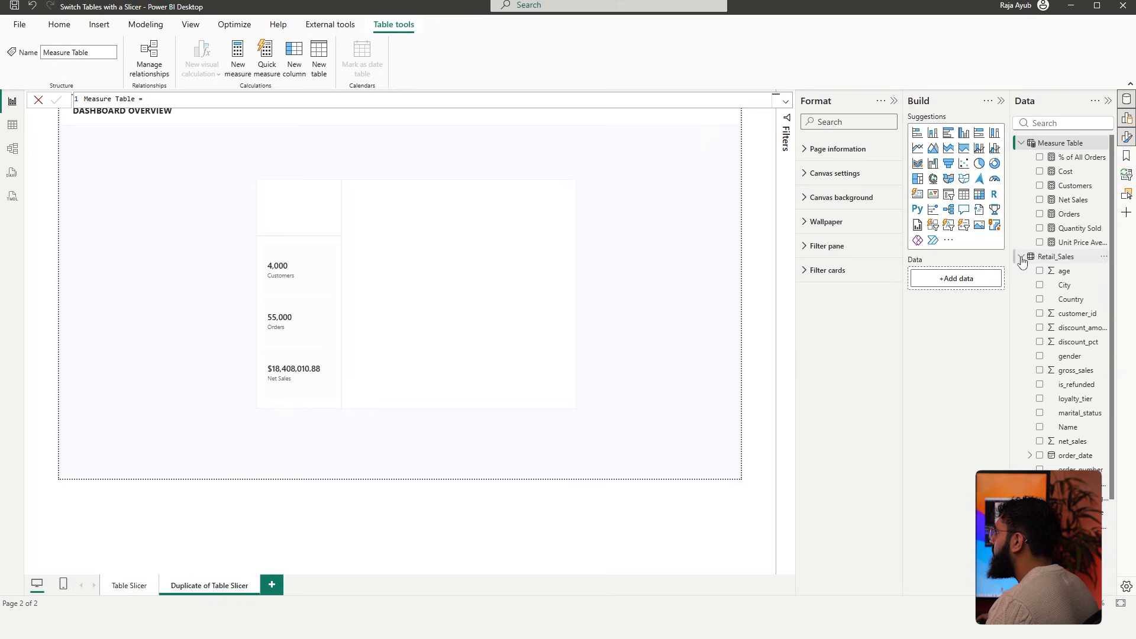
left_click(1068, 172)
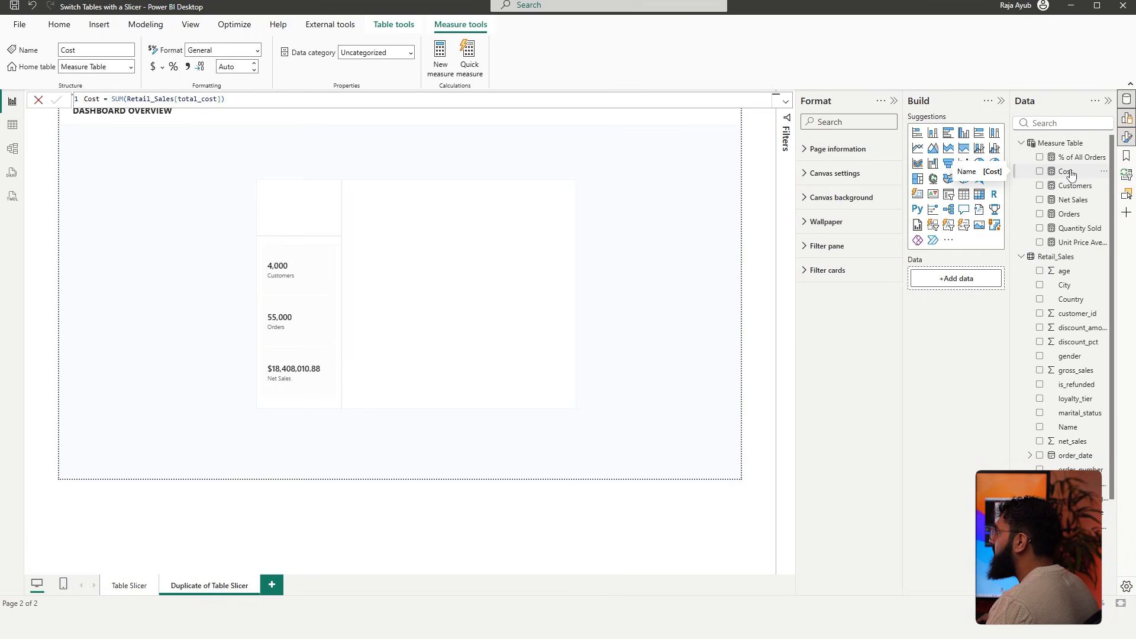
left_click(1072, 186)
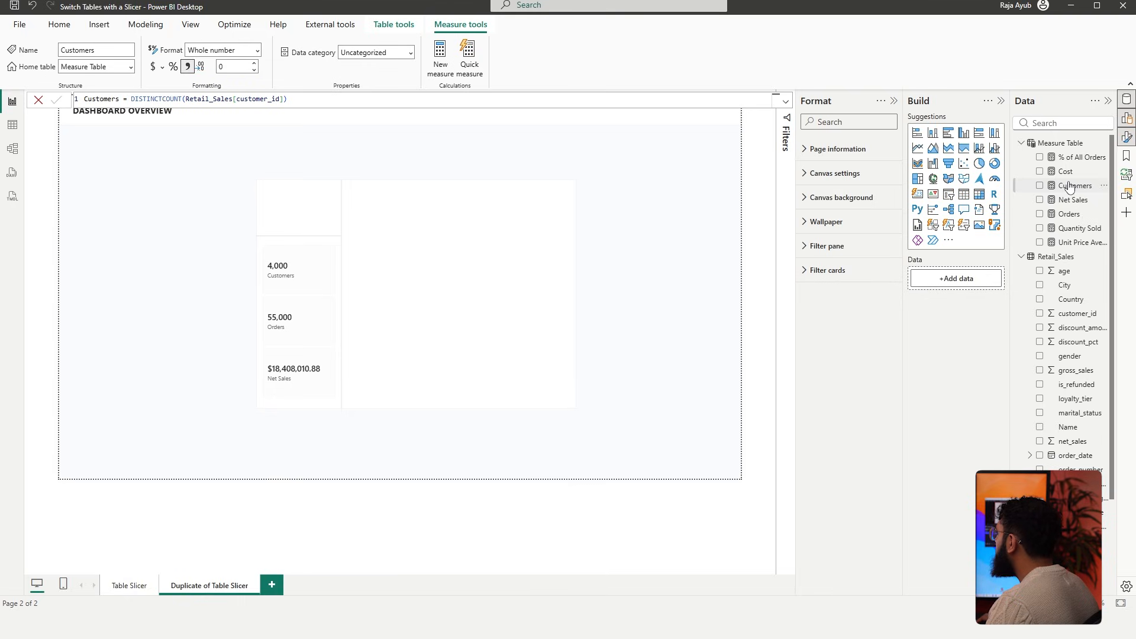
left_click(1070, 216)
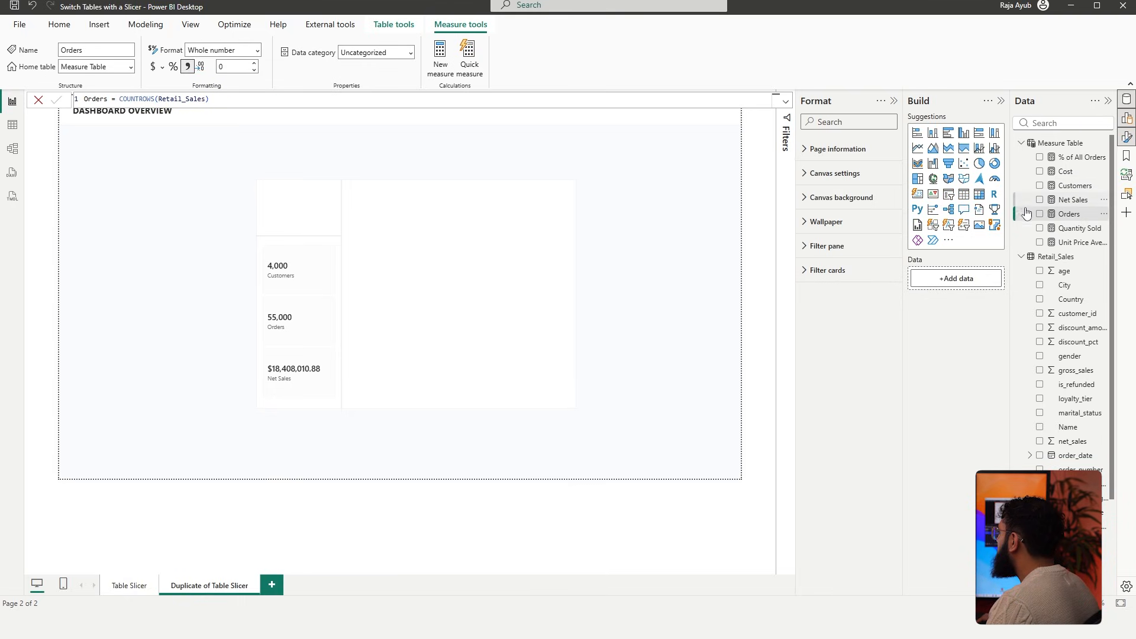
scroll(1062, 252, "down", 3)
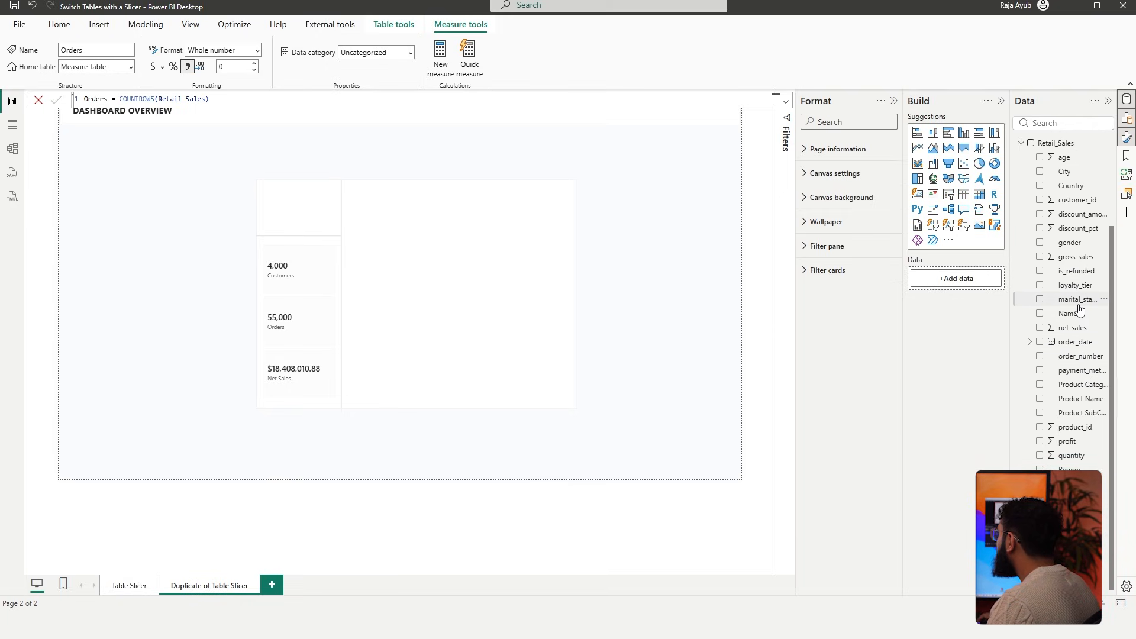
scroll(1078, 309, "up", 3)
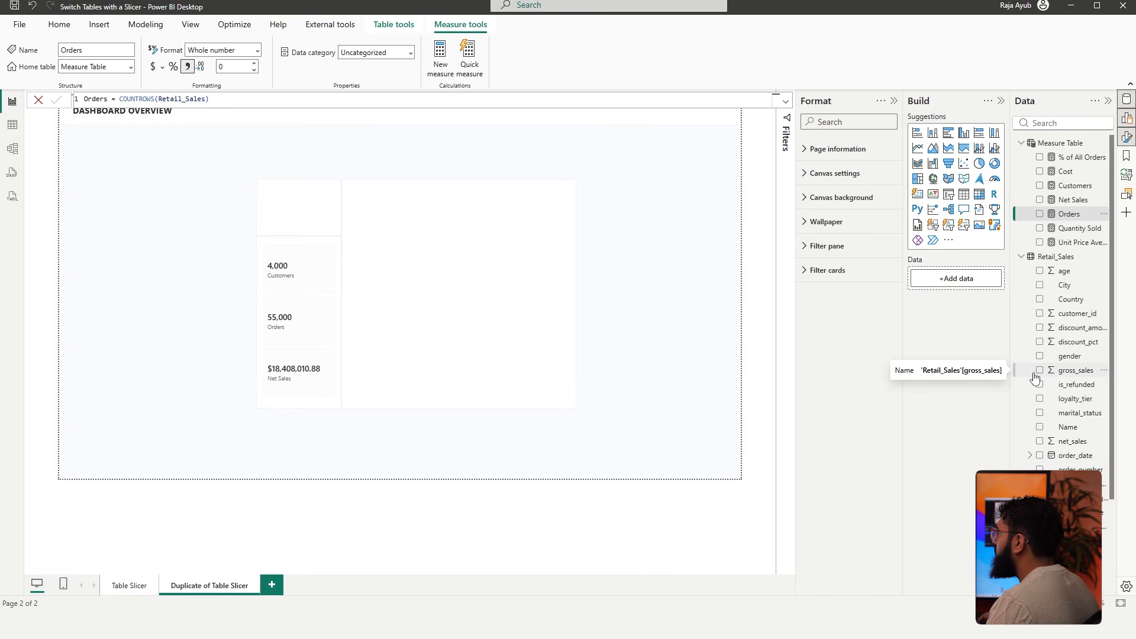
left_click(673, 274)
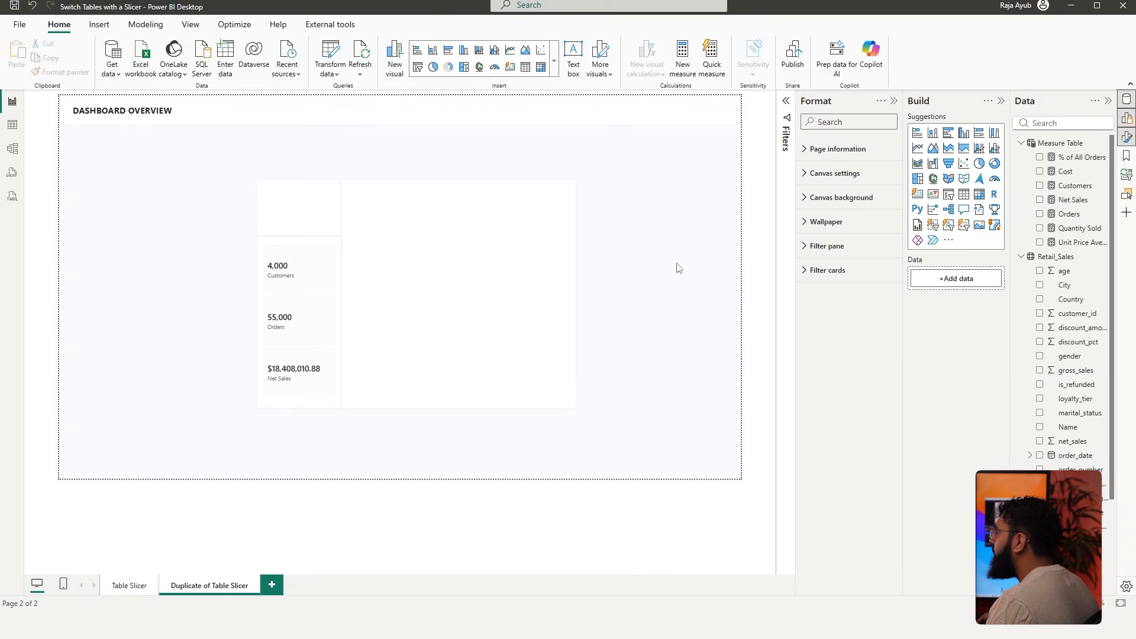
Start a new fields parameter and add the Cost measure from Measure Table to it
left_click(146, 25)
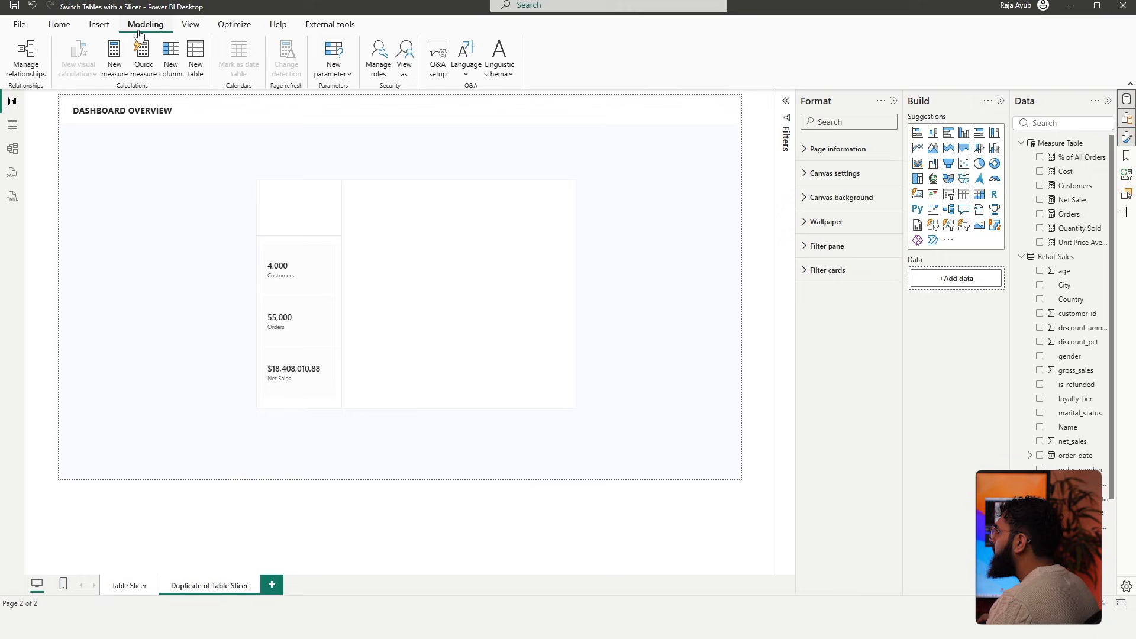
left_click(335, 72)
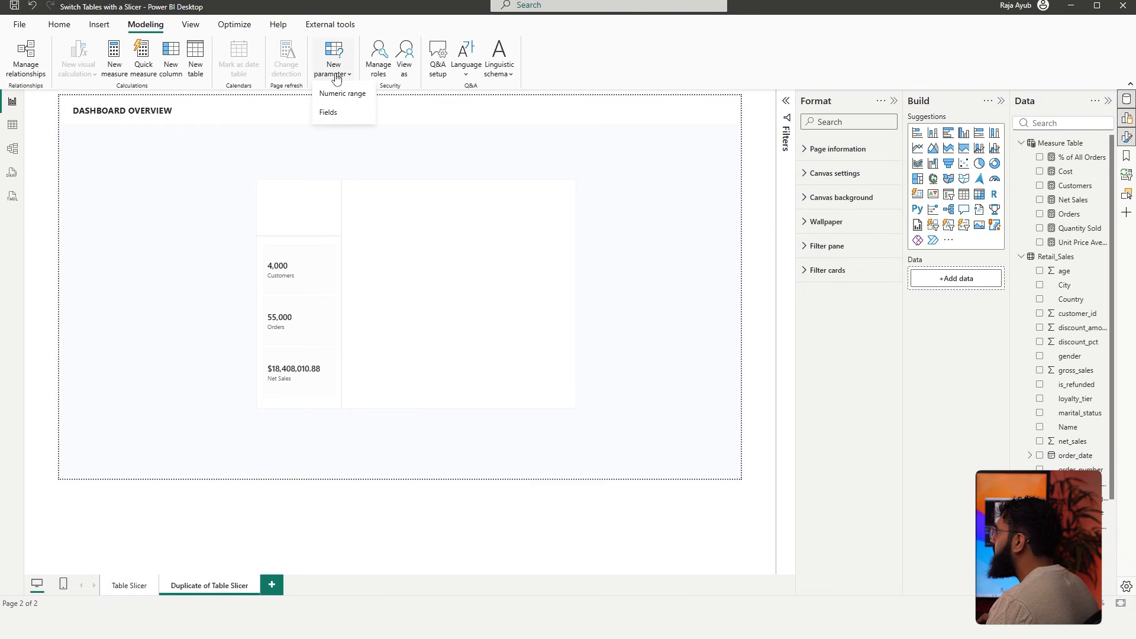
left_click(339, 112)
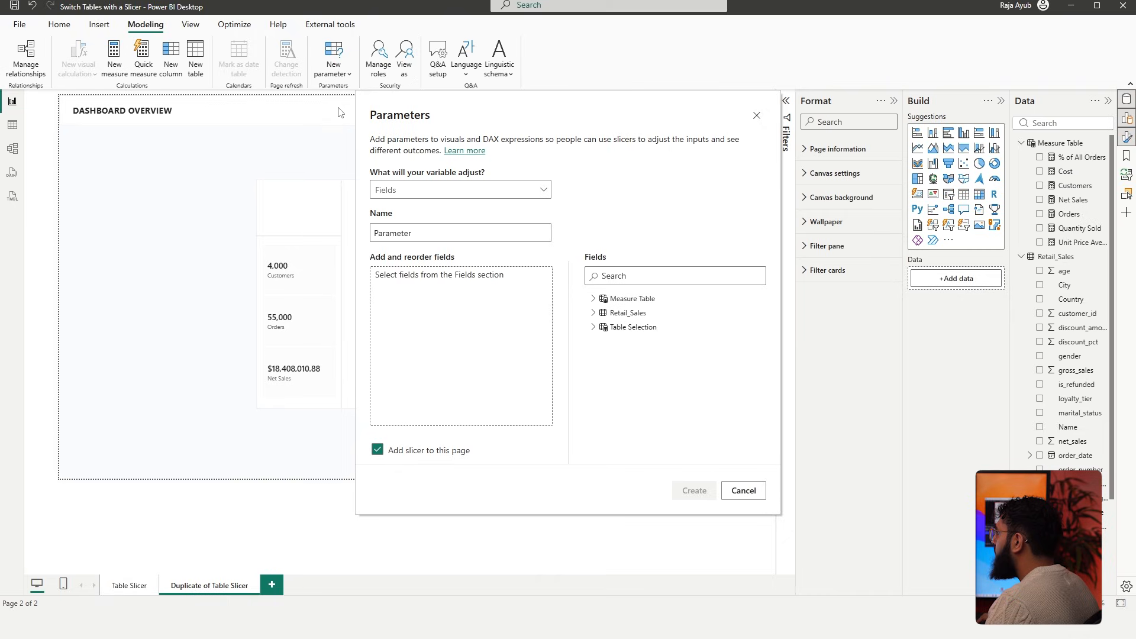
left_click(593, 300)
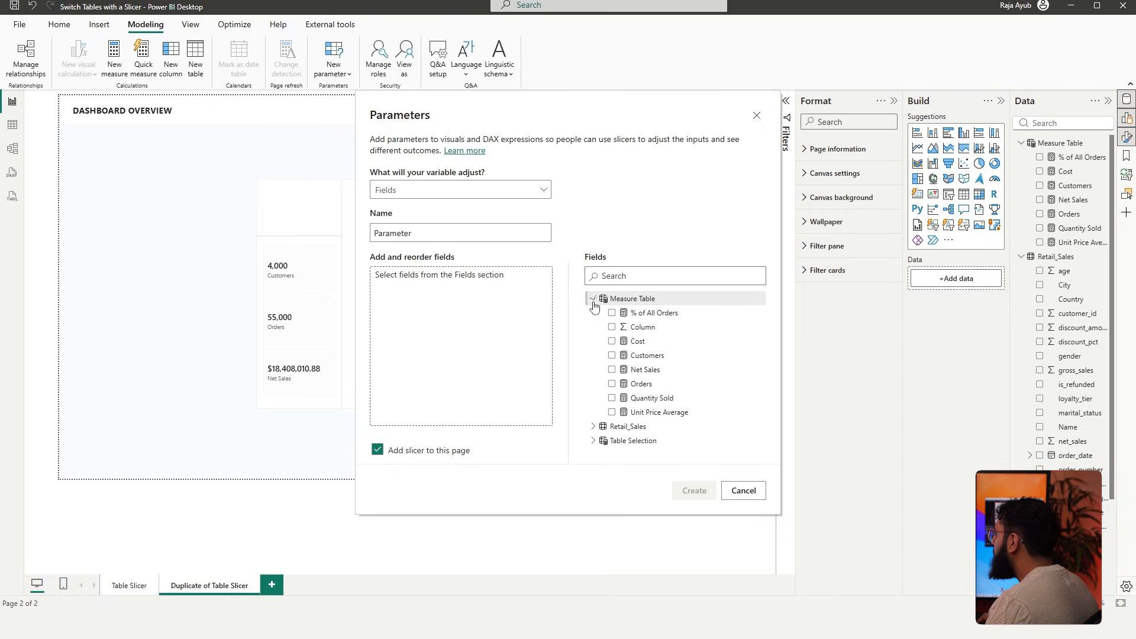
left_click(611, 341)
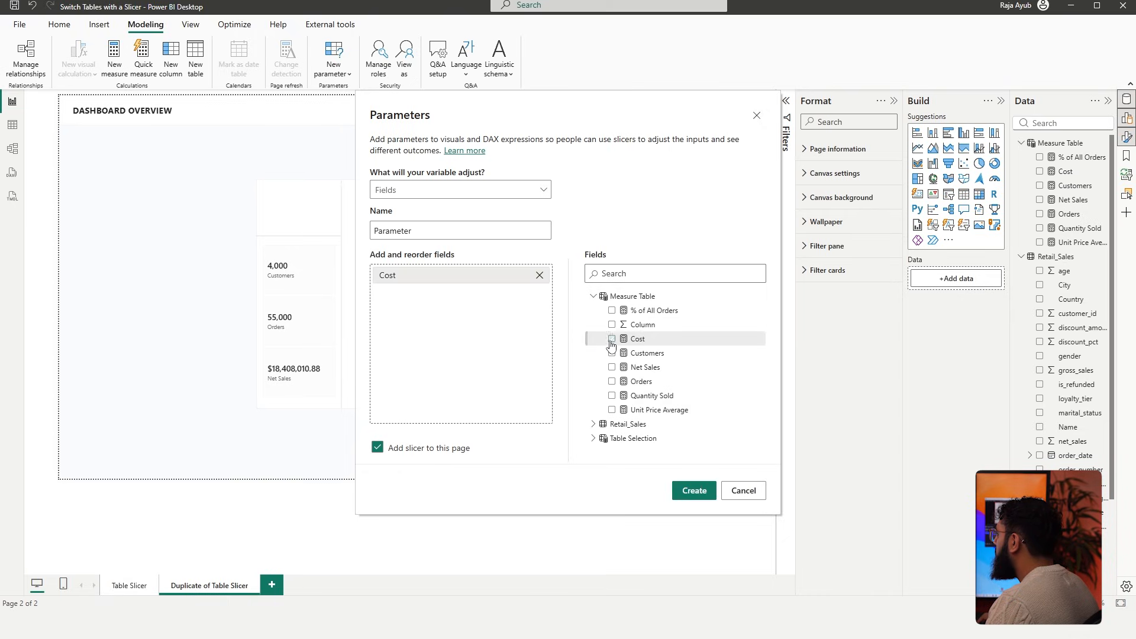
Add the store_name column from Retail_Sales to the parameter's fields
left_click(593, 424)
scroll(606, 404, "down", 3)
scroll(608, 396, "down", 2)
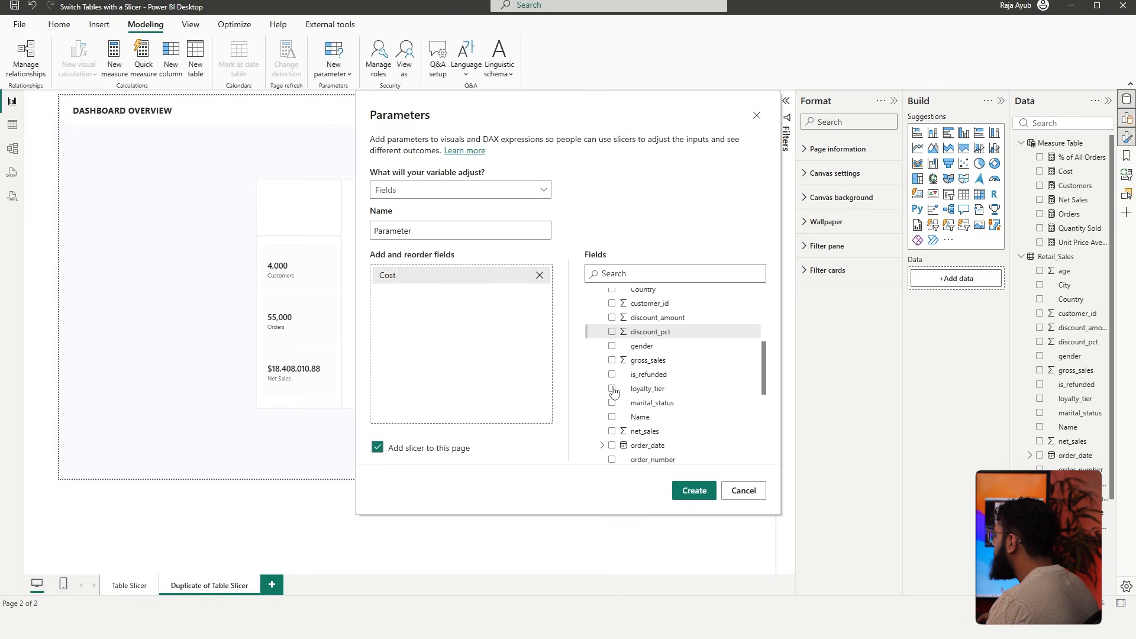
scroll(612, 392, "down", 2)
scroll(616, 385, "down", 4)
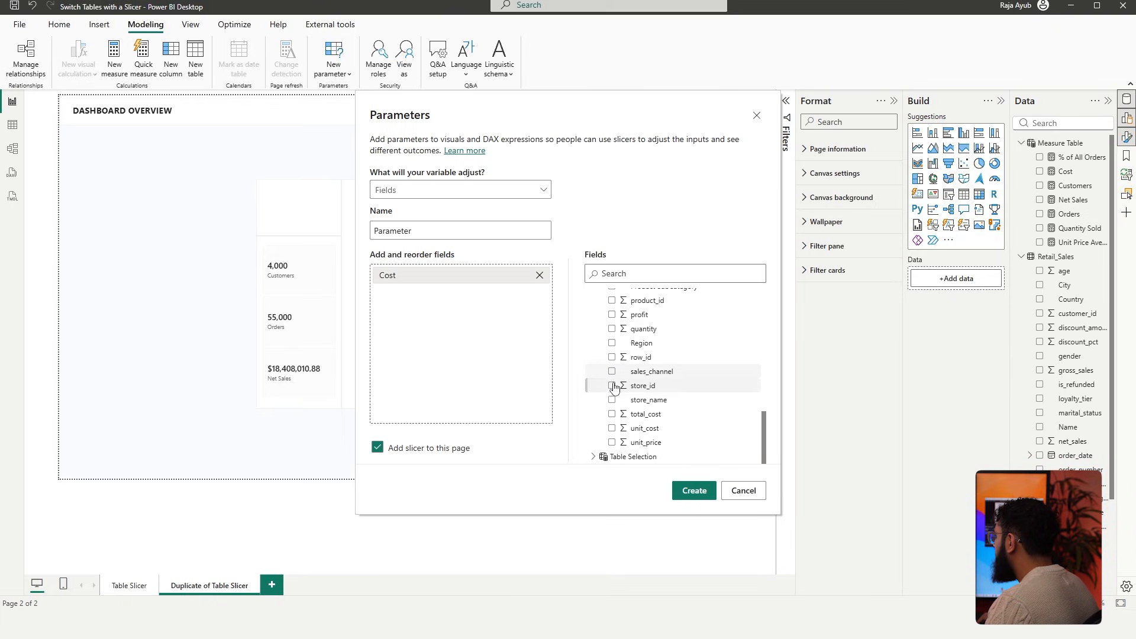
left_click(612, 401)
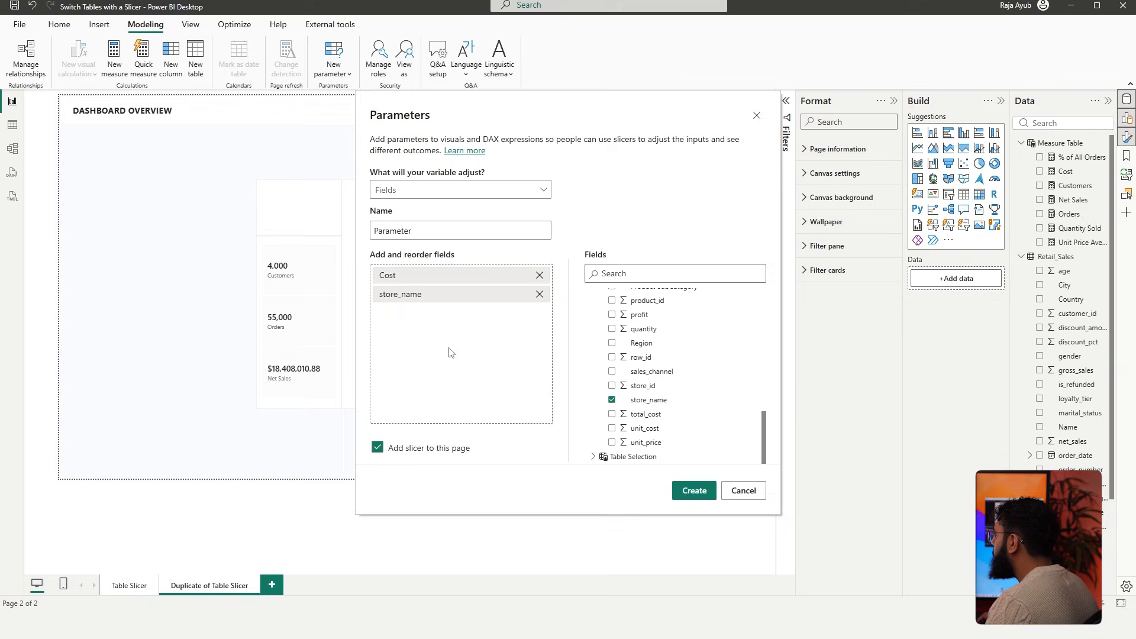
Name the parameter Table Switcher and create it with a slicer on the page
left_click(423, 230)
double_click(422, 230)
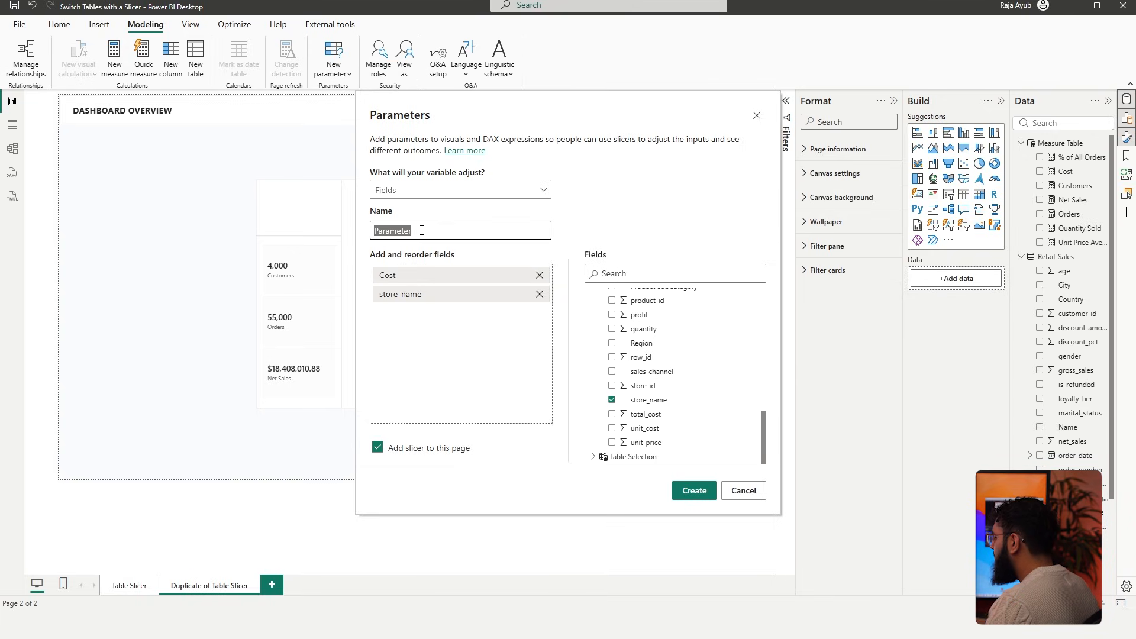
type("Table Sw")
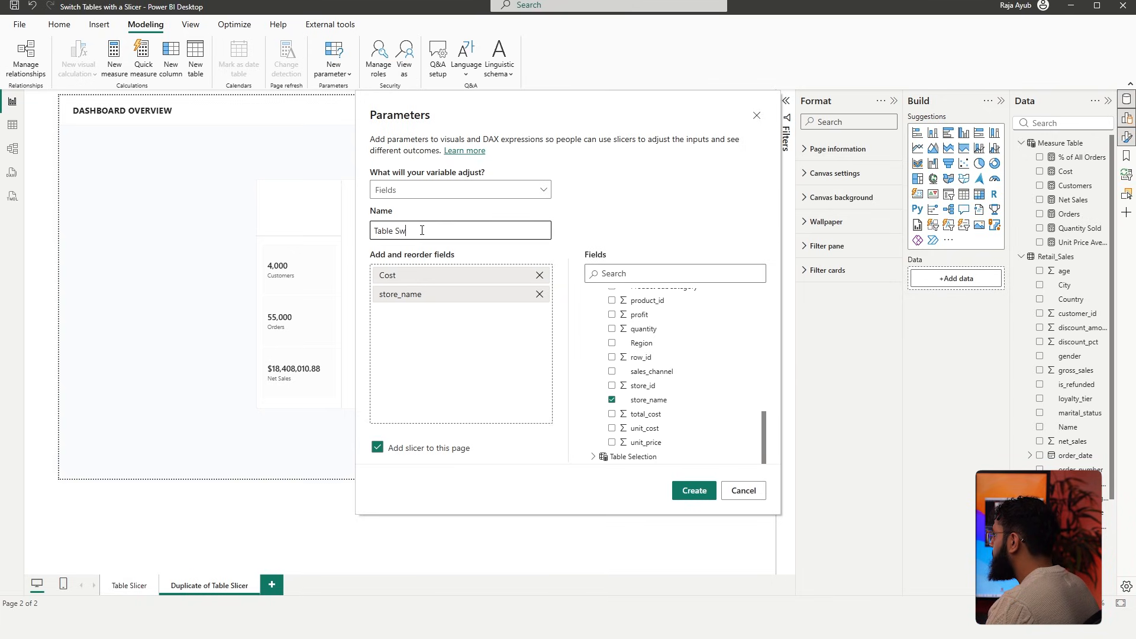
type("itcher")
left_click(694, 490)
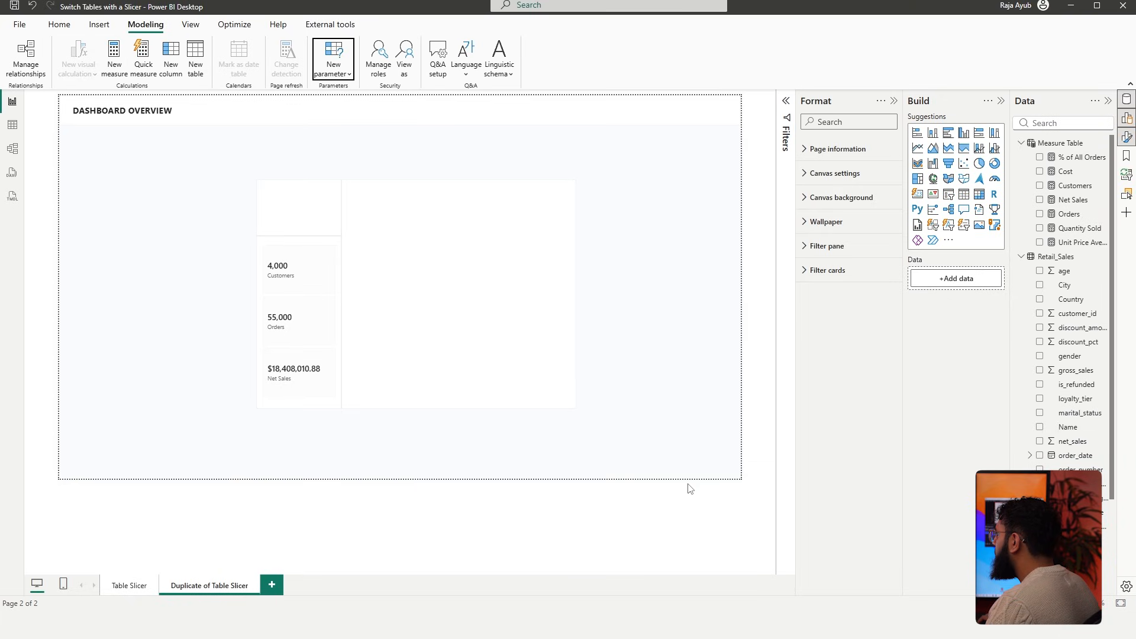
Review the Table Switcher parameter's definition and remove its automatically added slicer from the page
left_click(1021, 256)
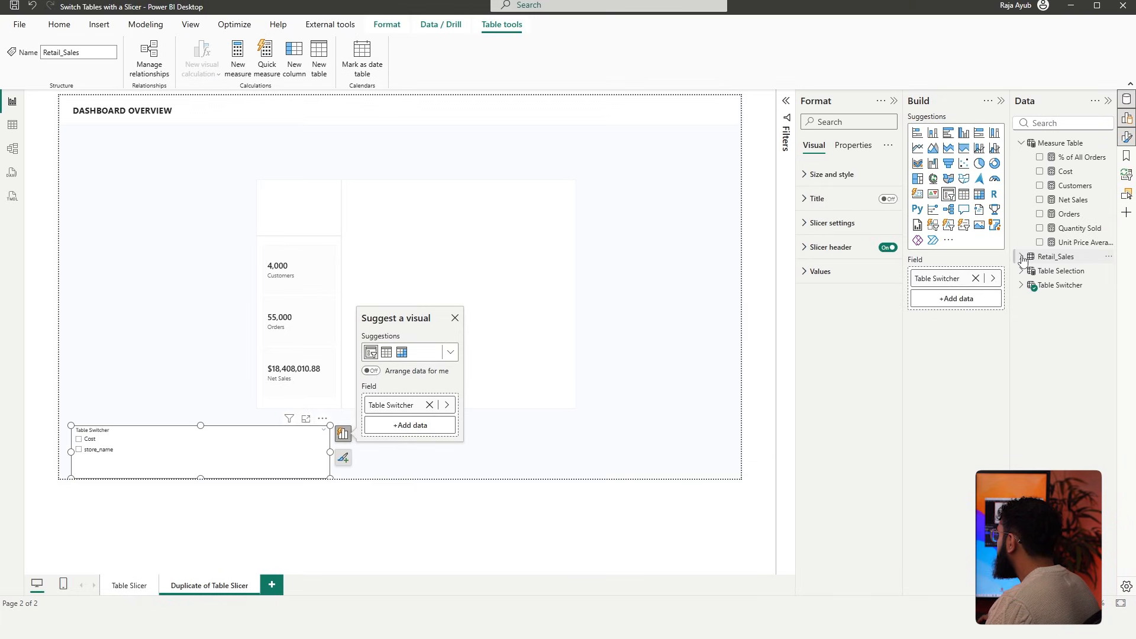
left_click(1044, 290)
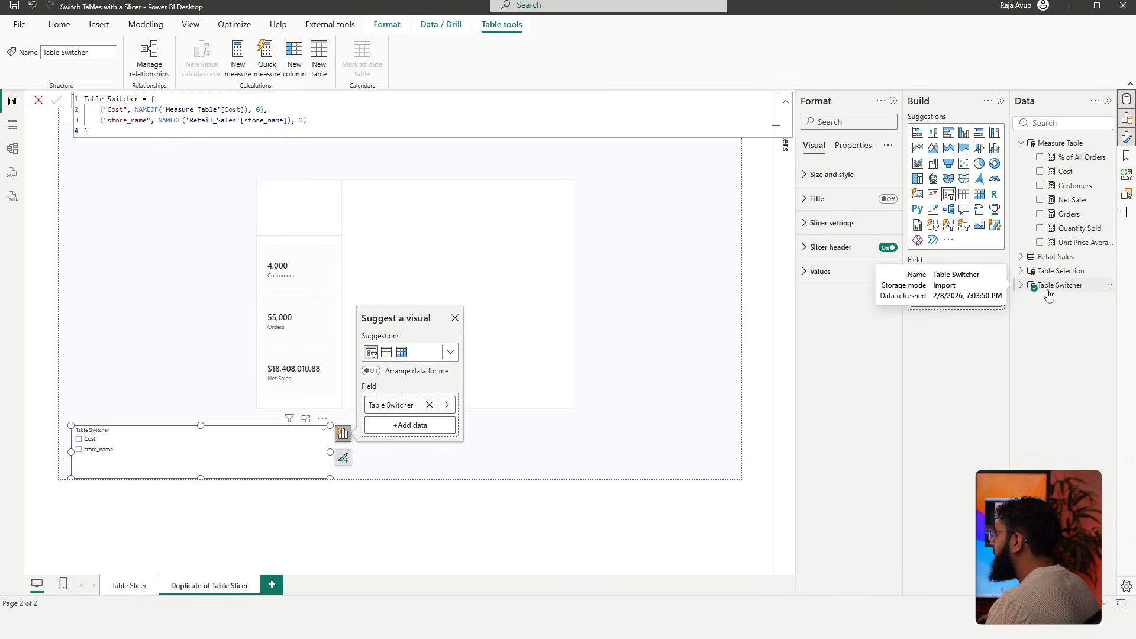
left_click_drag(330, 452, 224, 472)
right_click(199, 430)
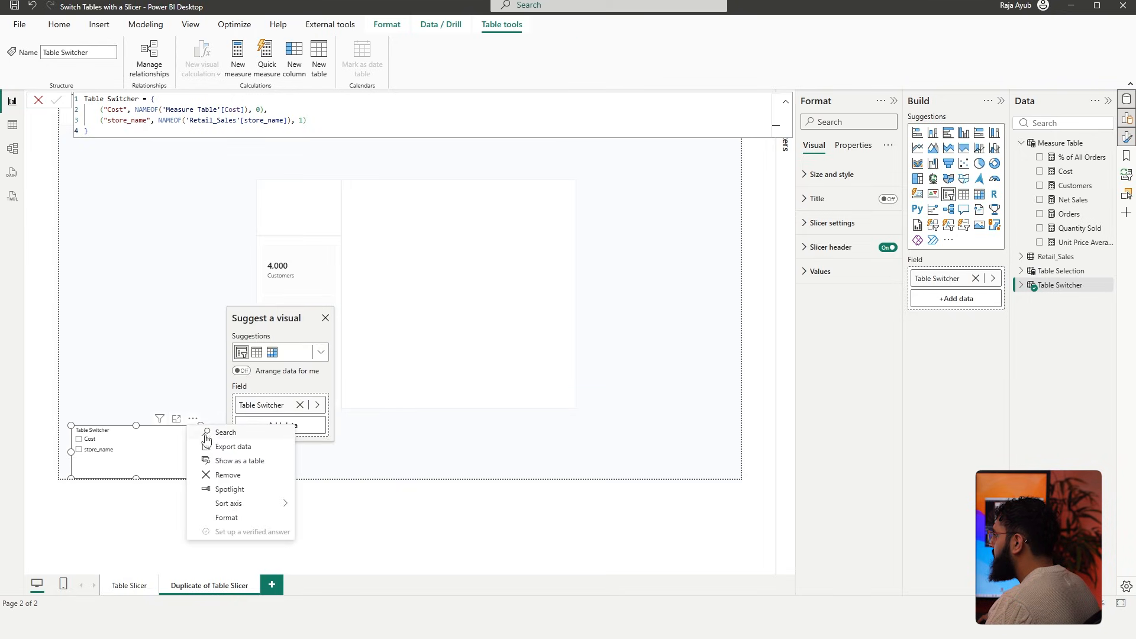
left_click(228, 472)
Add a slicer with the Table Switcher field and fit it into the empty box above the Customers card
left_click(1021, 284)
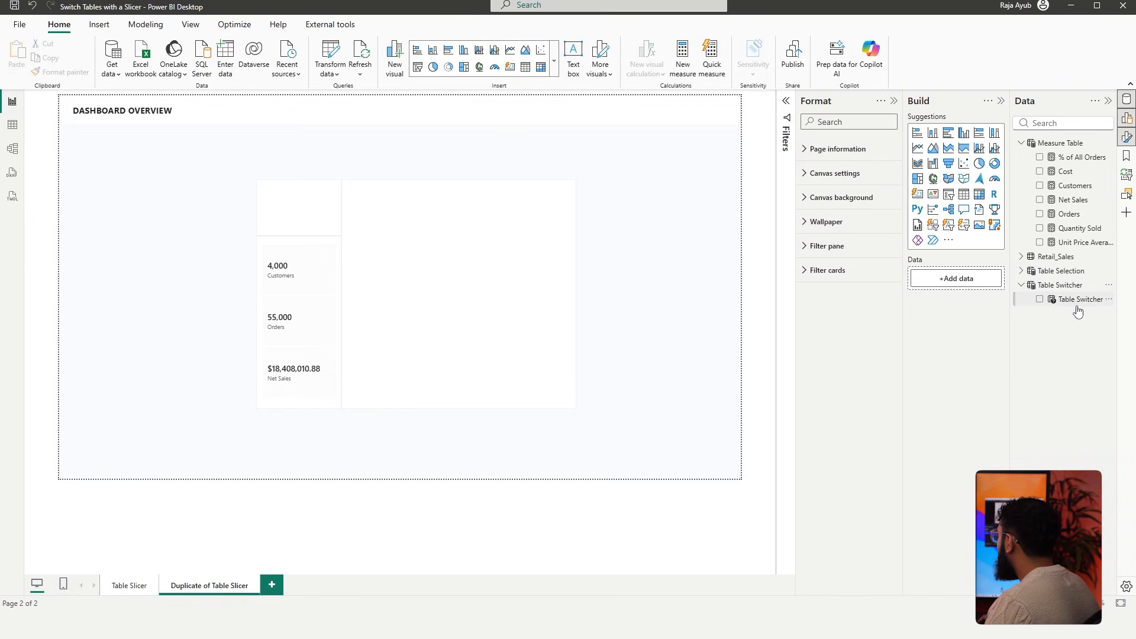
left_click(952, 198)
left_click_drag(104, 460, 433, 236)
left_click(1040, 299)
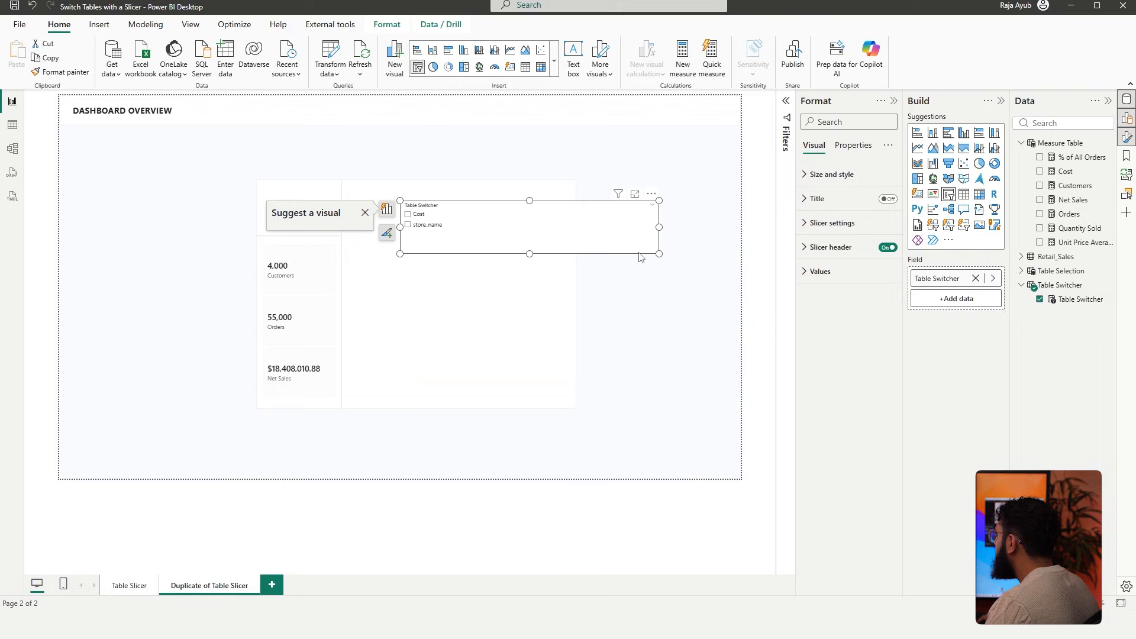
left_click_drag(659, 254, 334, 229)
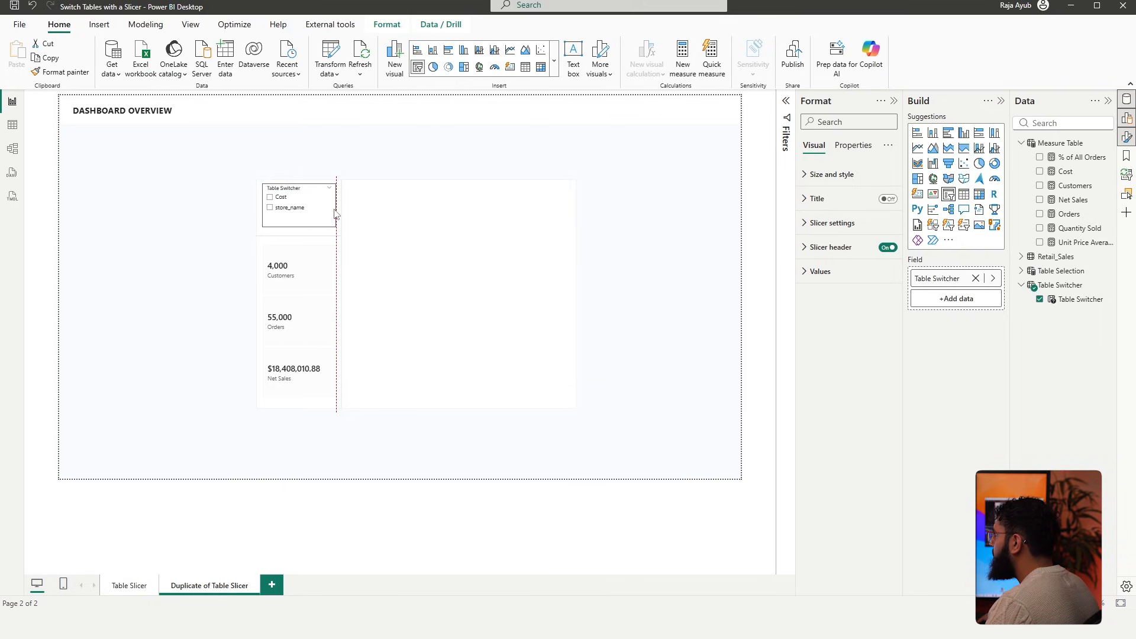
left_click(638, 243)
Insert a table visual with Table Switcher as its column and place it in the large blank panel beside the slicer
left_click(964, 194)
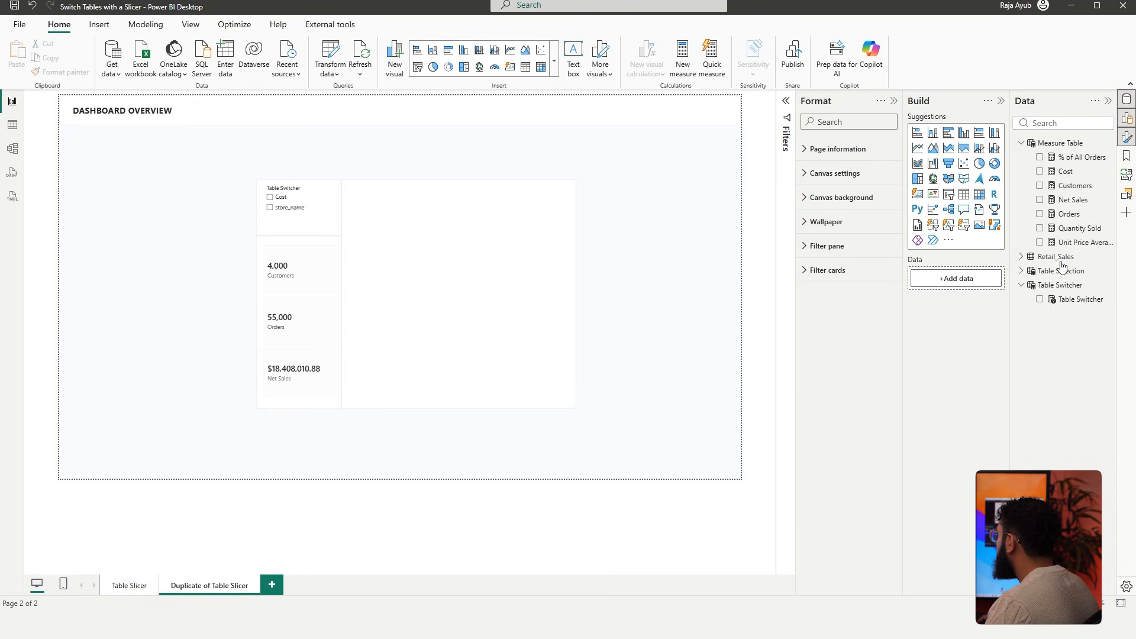
left_click_drag(1075, 301, 154, 462)
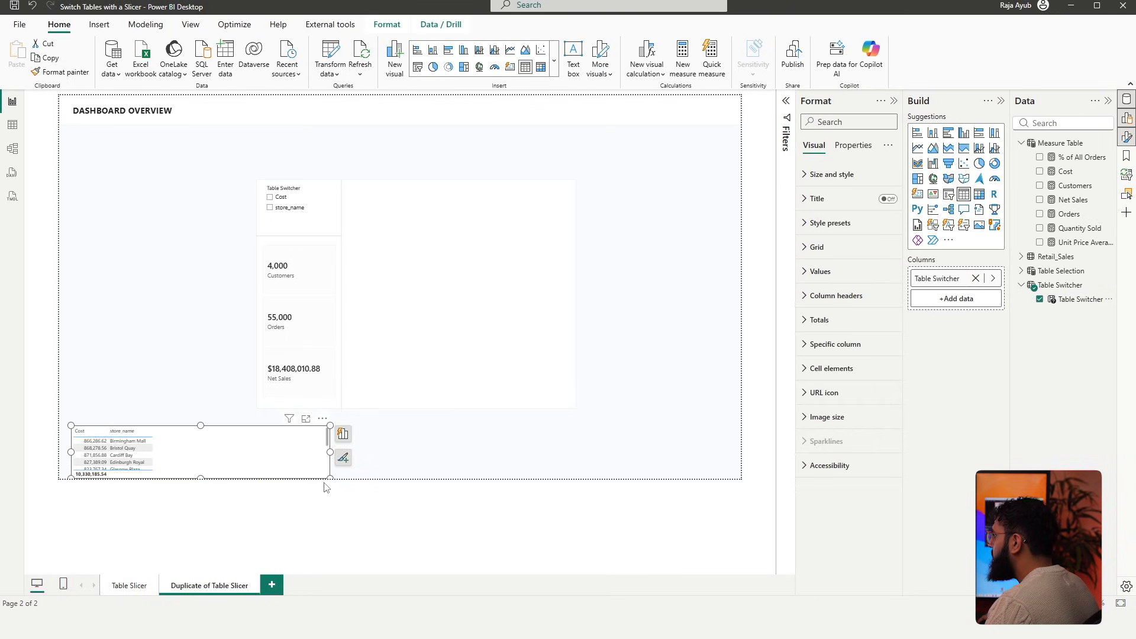
left_click_drag(330, 478, 212, 478)
left_click_drag(211, 437, 485, 201)
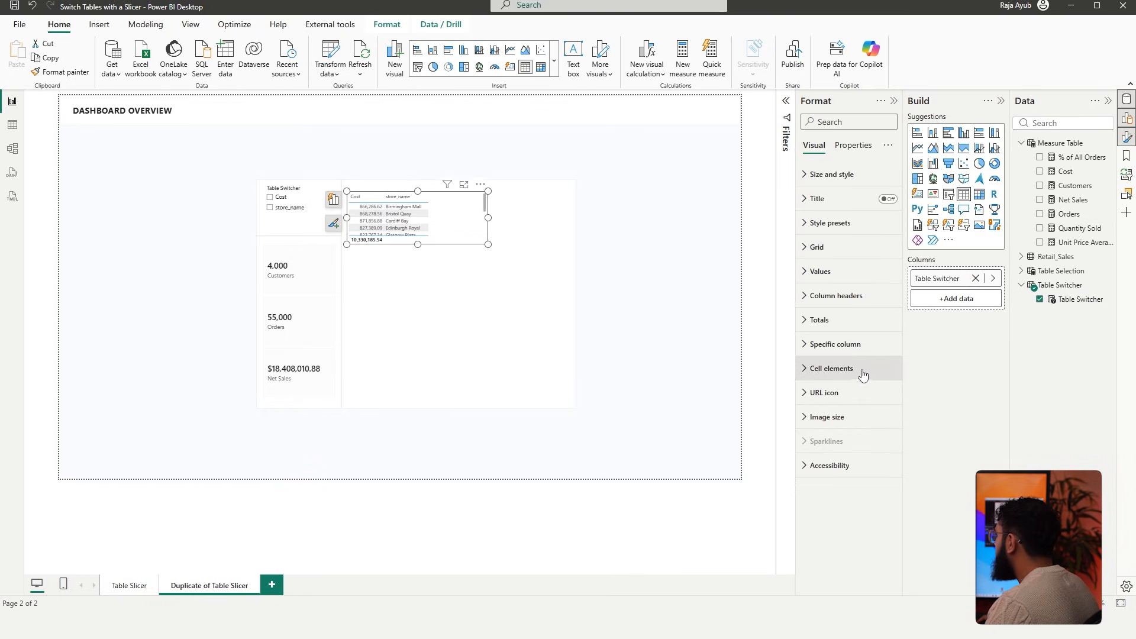
Set the table's values font size to 14 and enlarge the table to fill most of the blank panel
left_click(820, 272)
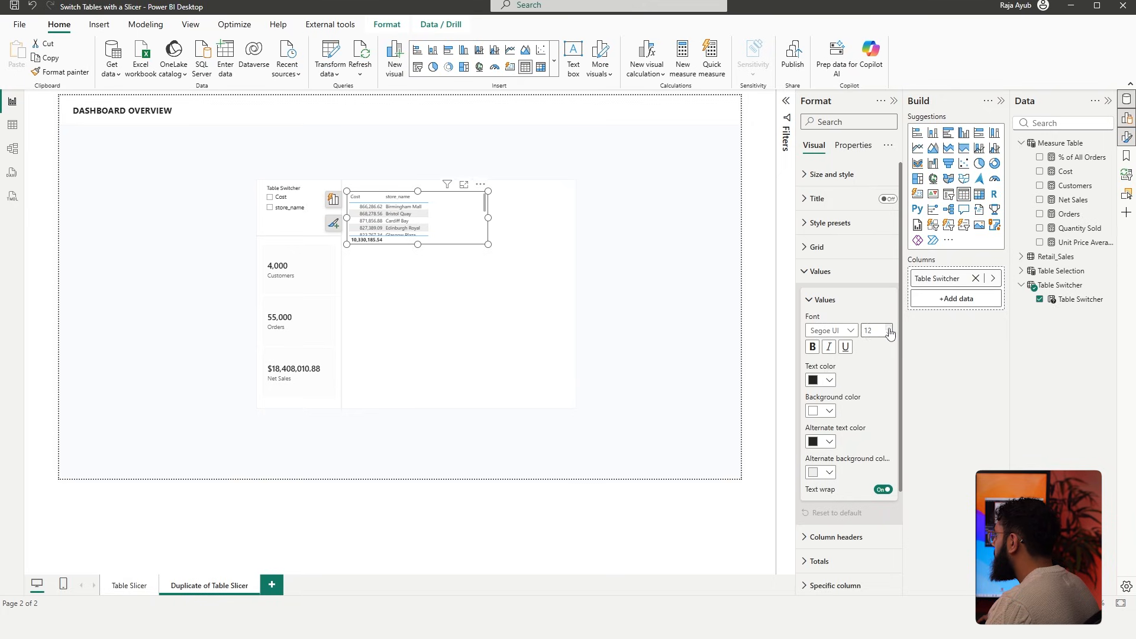
left_click(889, 328)
left_click(889, 328)
left_click_drag(488, 244, 568, 368)
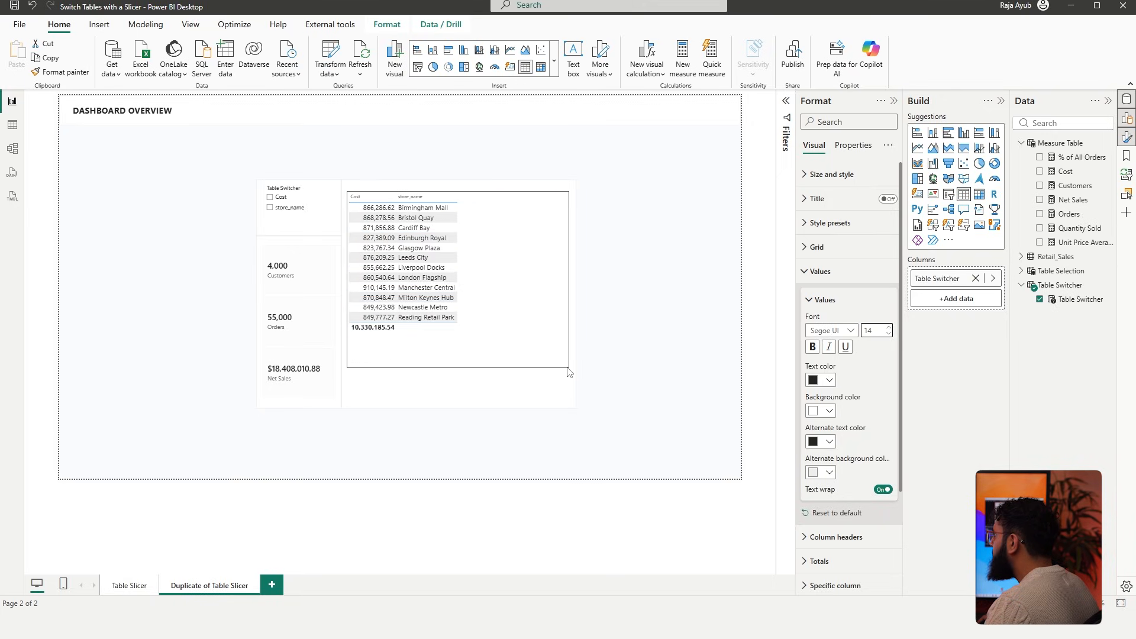
Test the Table Switcher slicer by selecting store_name alone, Cost alone, and both options together
left_click(272, 212)
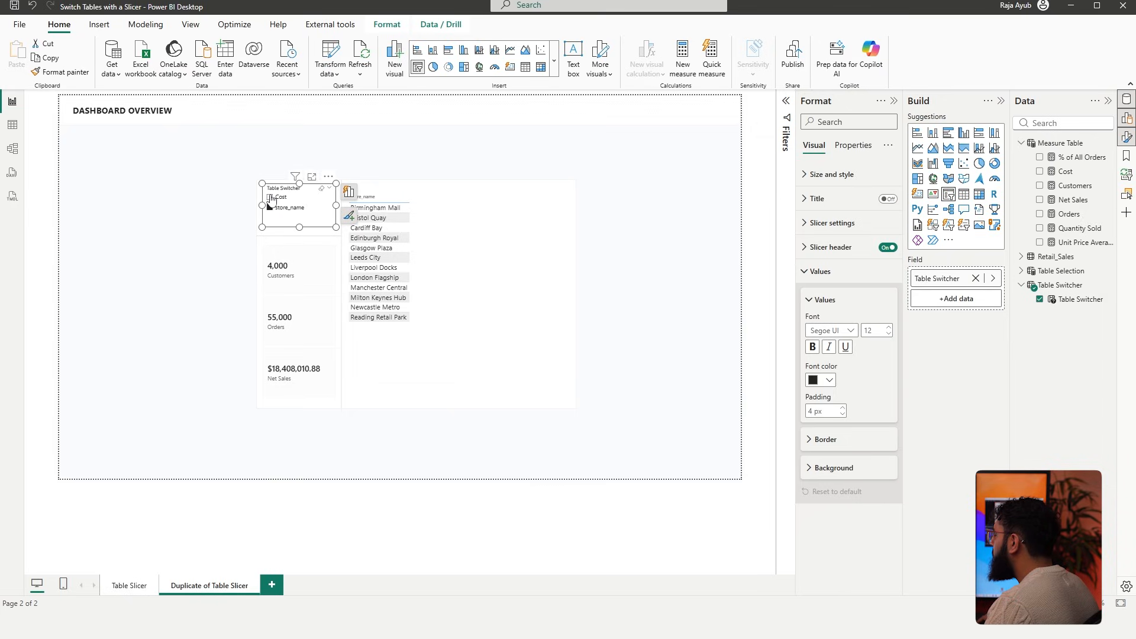
left_click(272, 199)
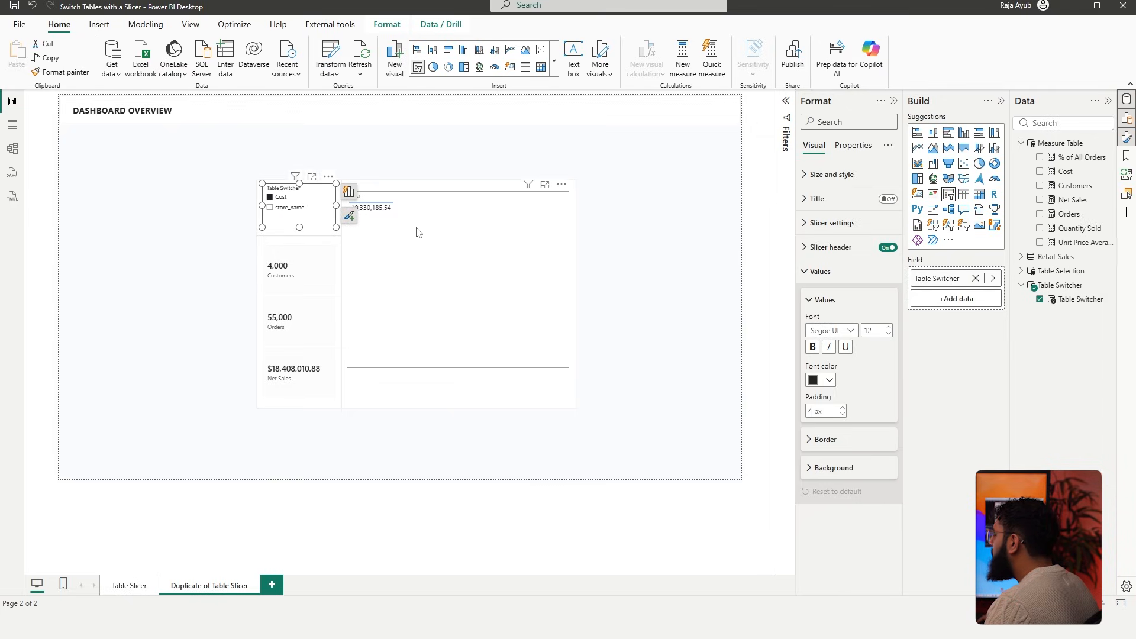
left_click(208, 233)
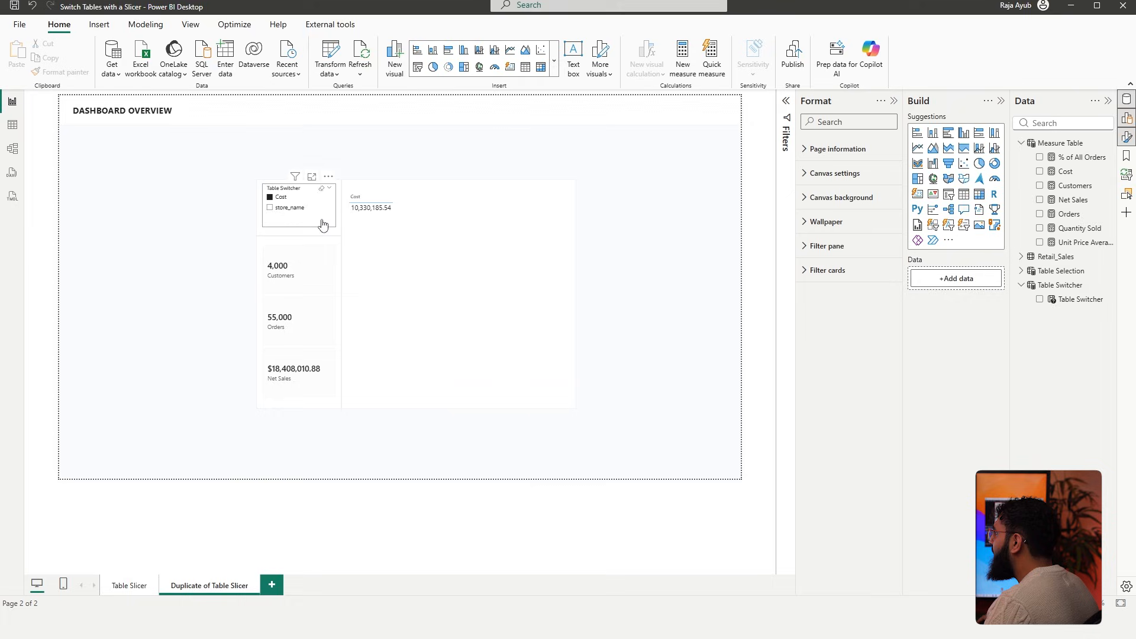
left_click(280, 209, "ctrl")
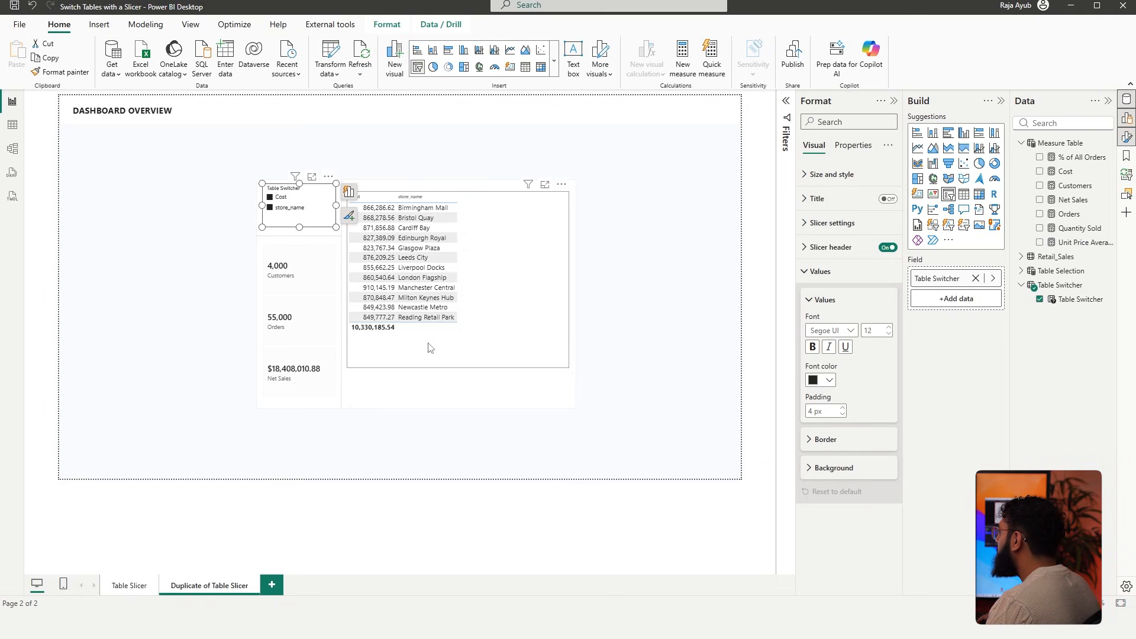
Open the Table Switcher parameter's definition and add the comment "//Customer Table" above the Cost entry, with a blank line before it
left_click(1070, 286)
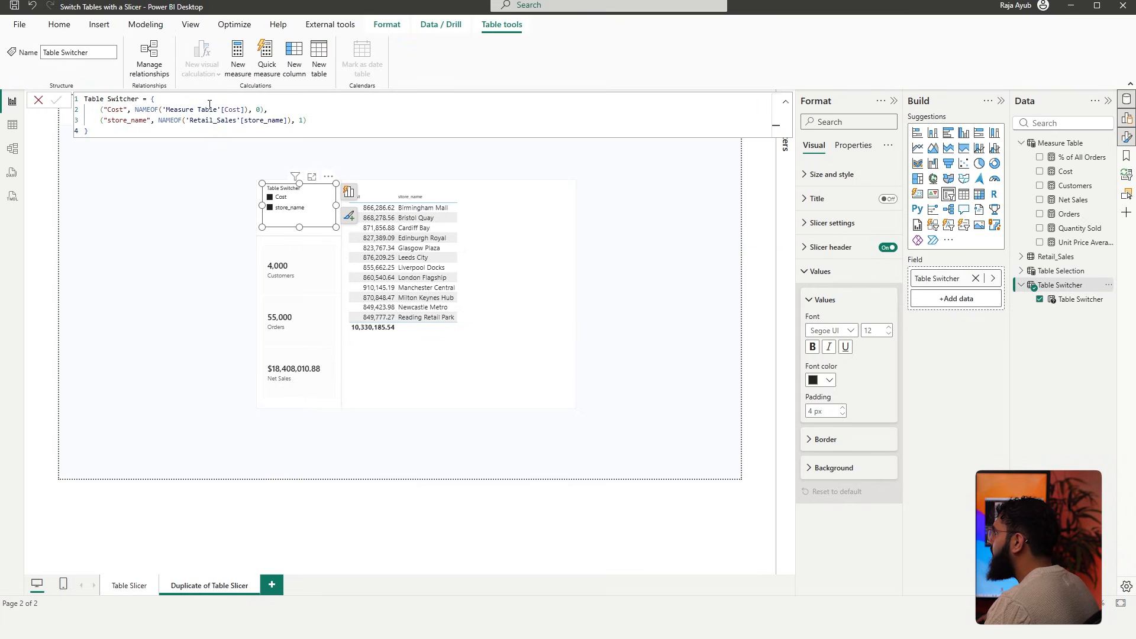
left_click(177, 99)
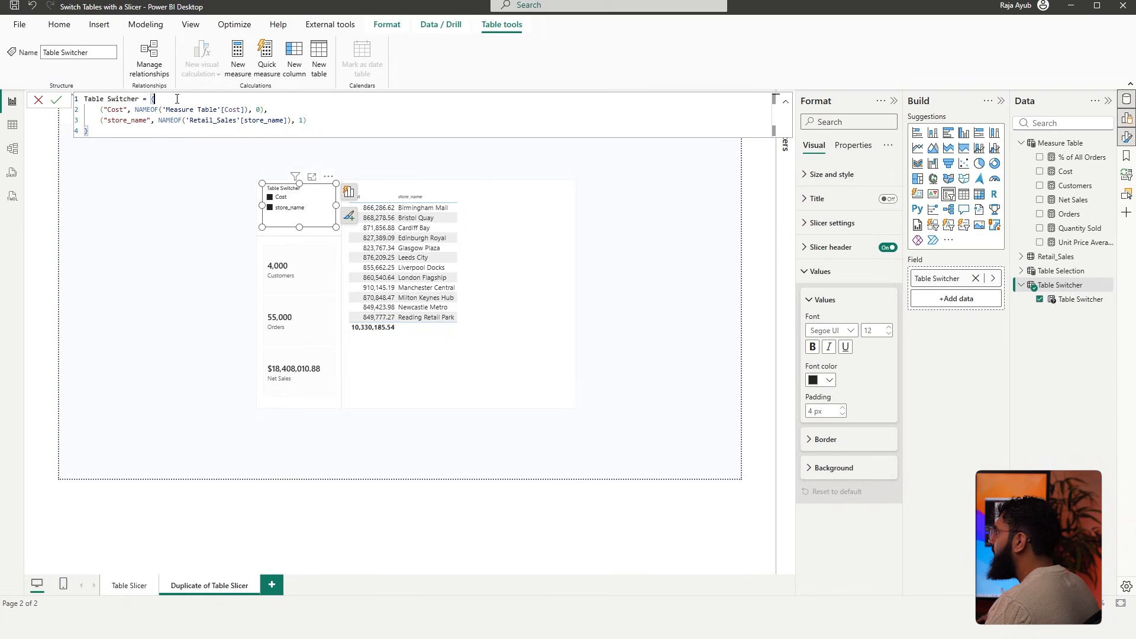
key("shift+Return")
key("shift+Return")
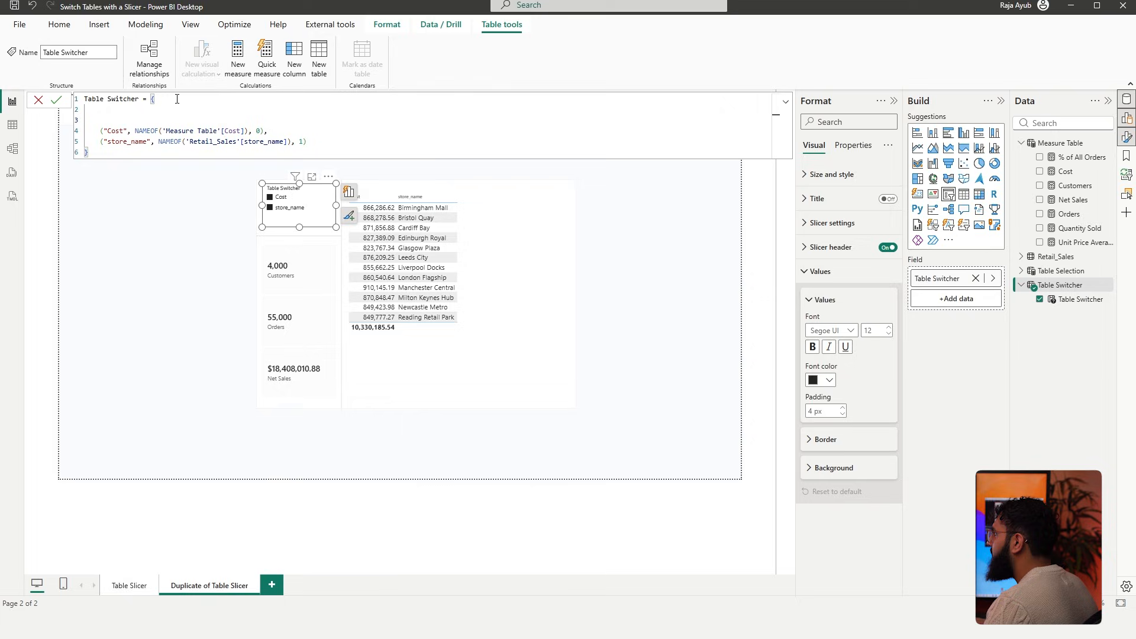
type("//")
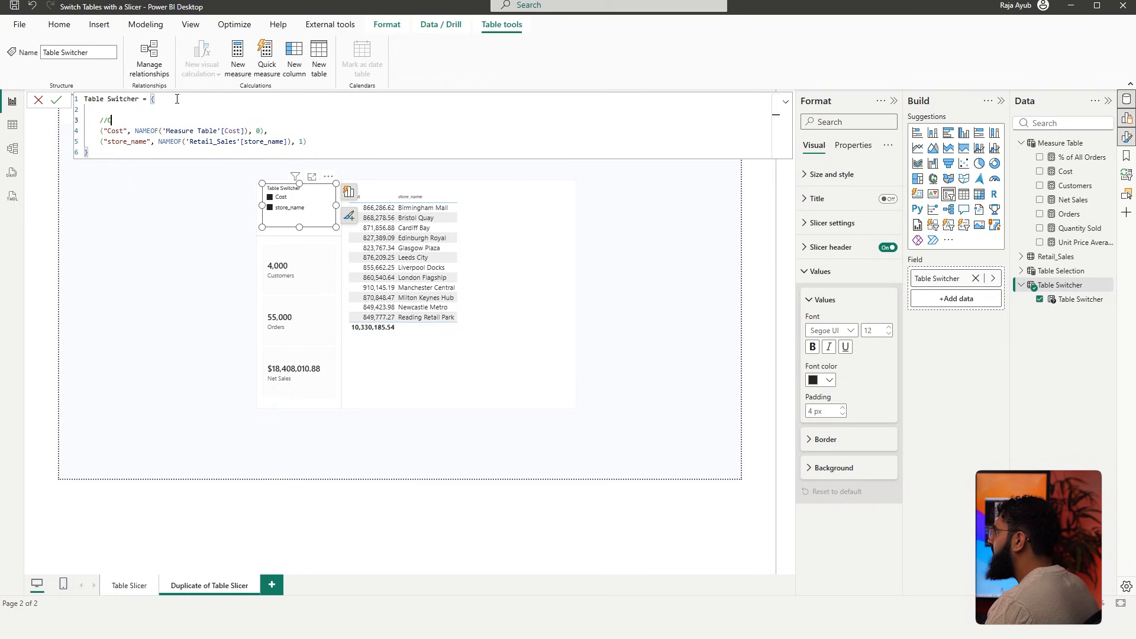
type("Customer")
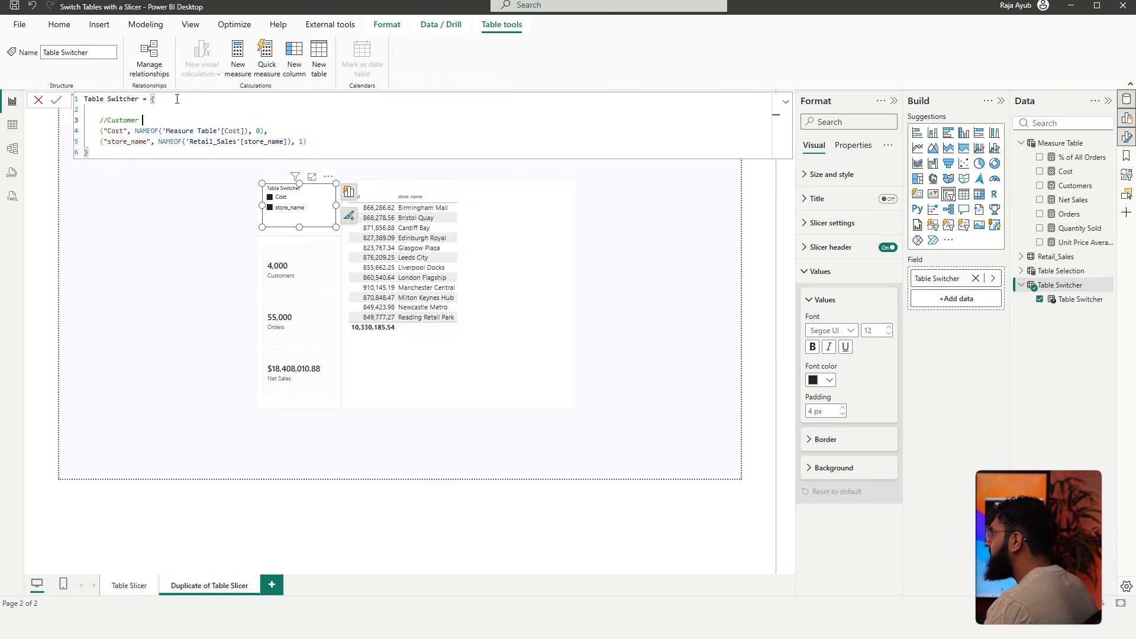
type(" Table")
Add the comment "//Gender Table" below the store_name entry, separated by a blank line
left_click(315, 143)
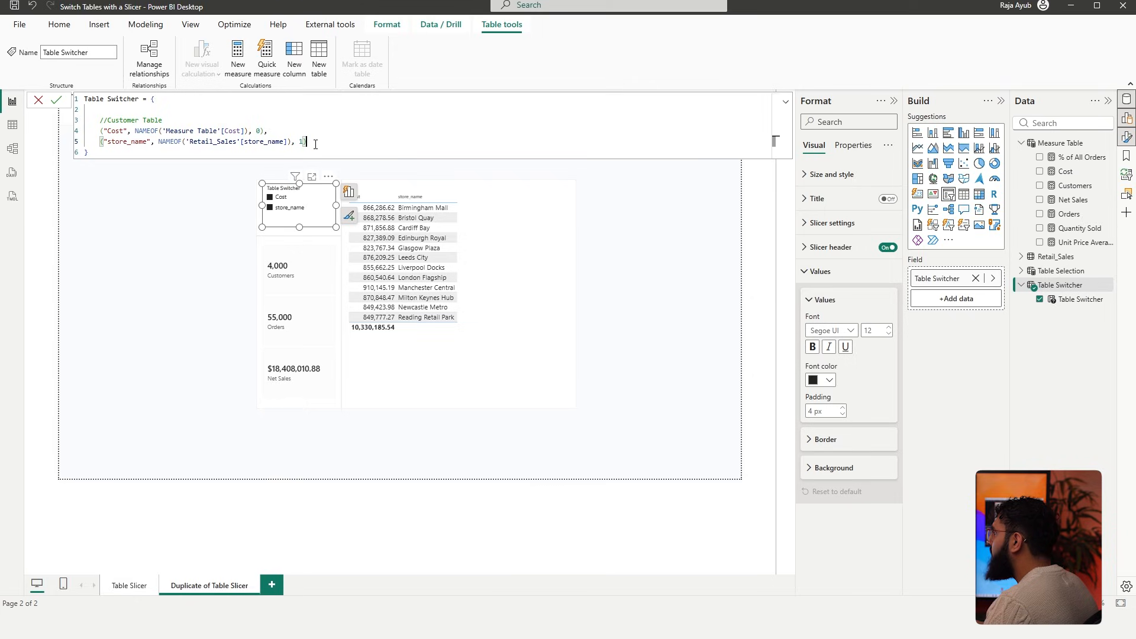
key("Return")
key("Return")
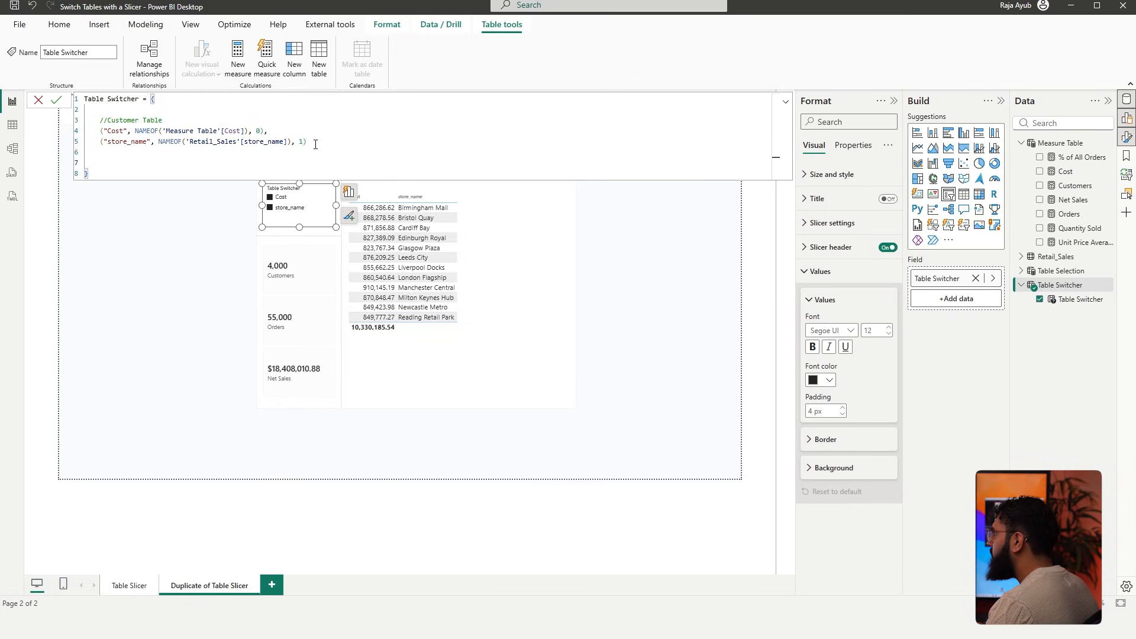
type("//Gender ")
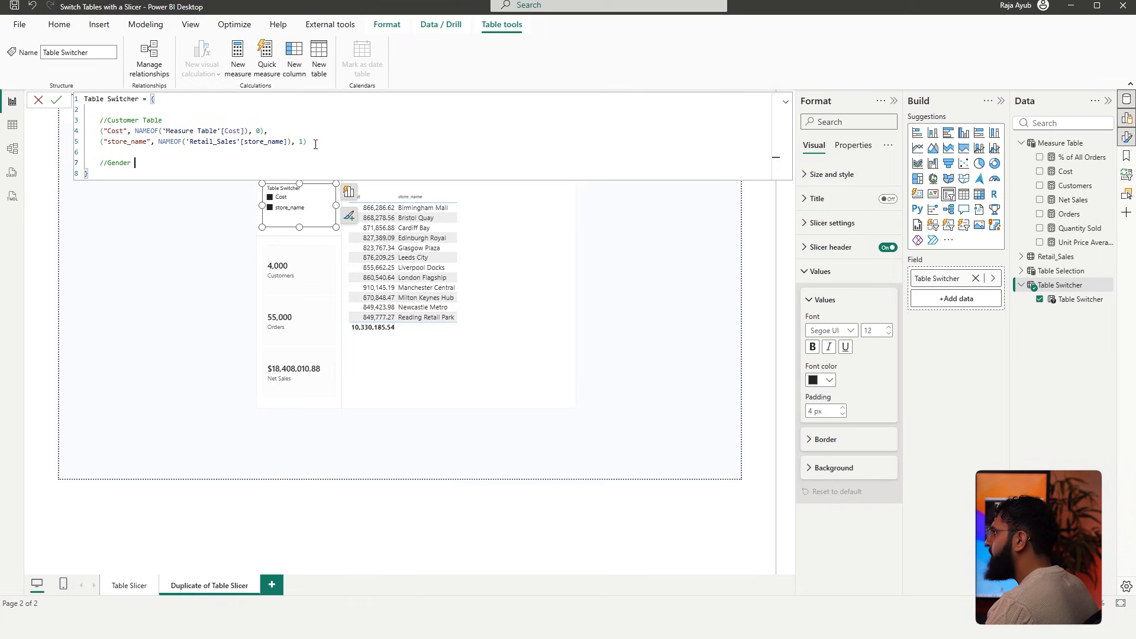
type("Table")
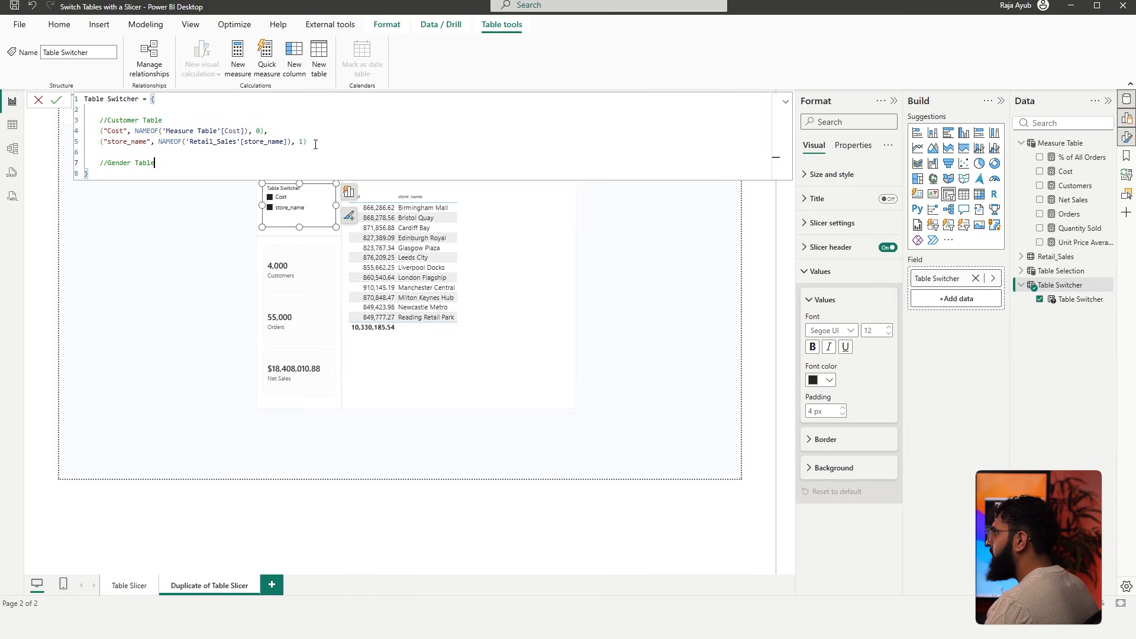
Add the comment "//Store Table" below the Gender Table comment, leaving two blank lines between them
key("Return")
key("Return")
key("Return")
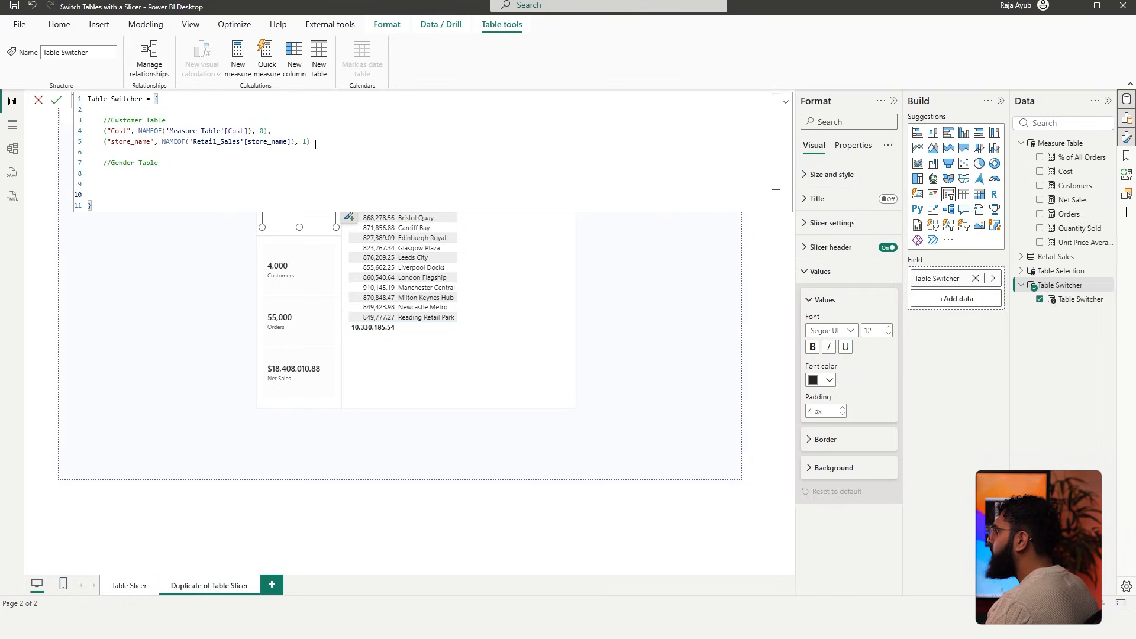
type("/")
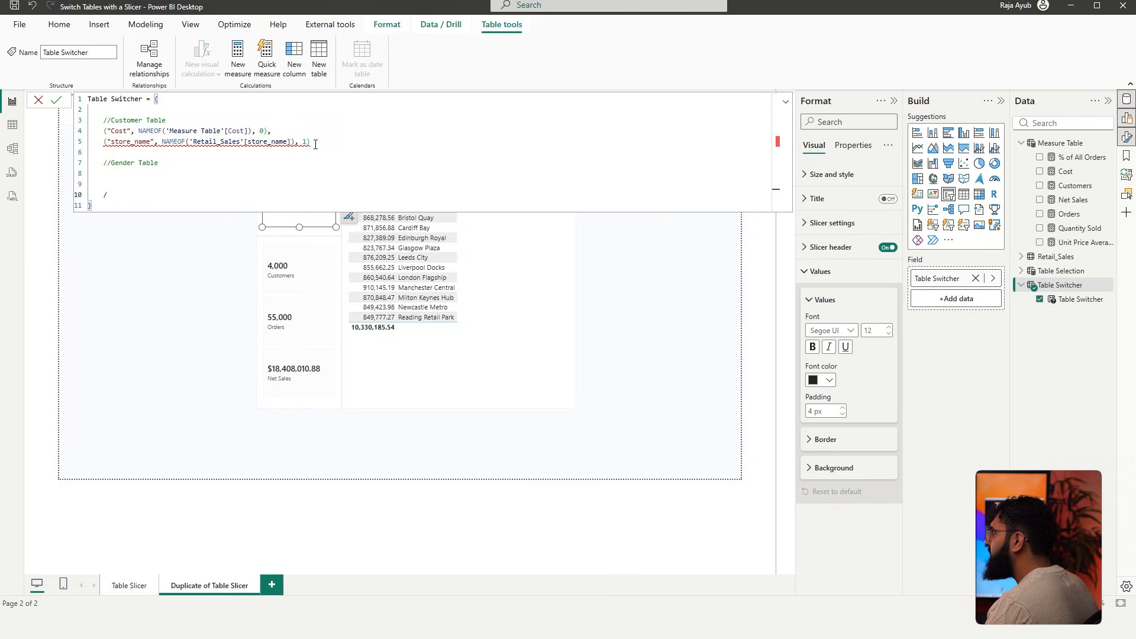
type("/")
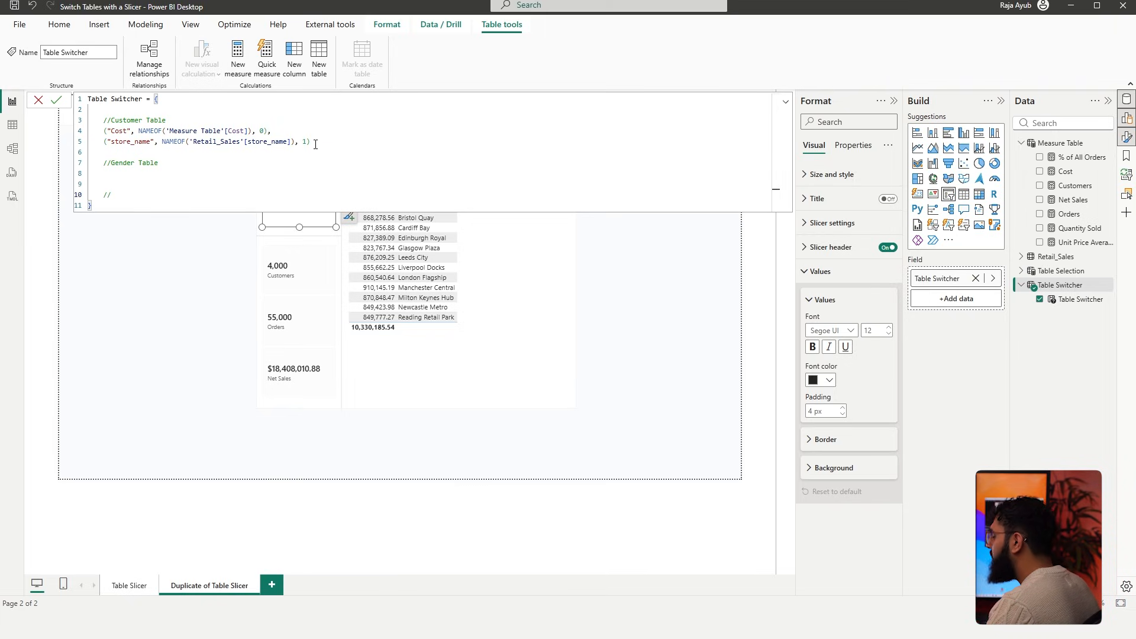
type("Store Table")
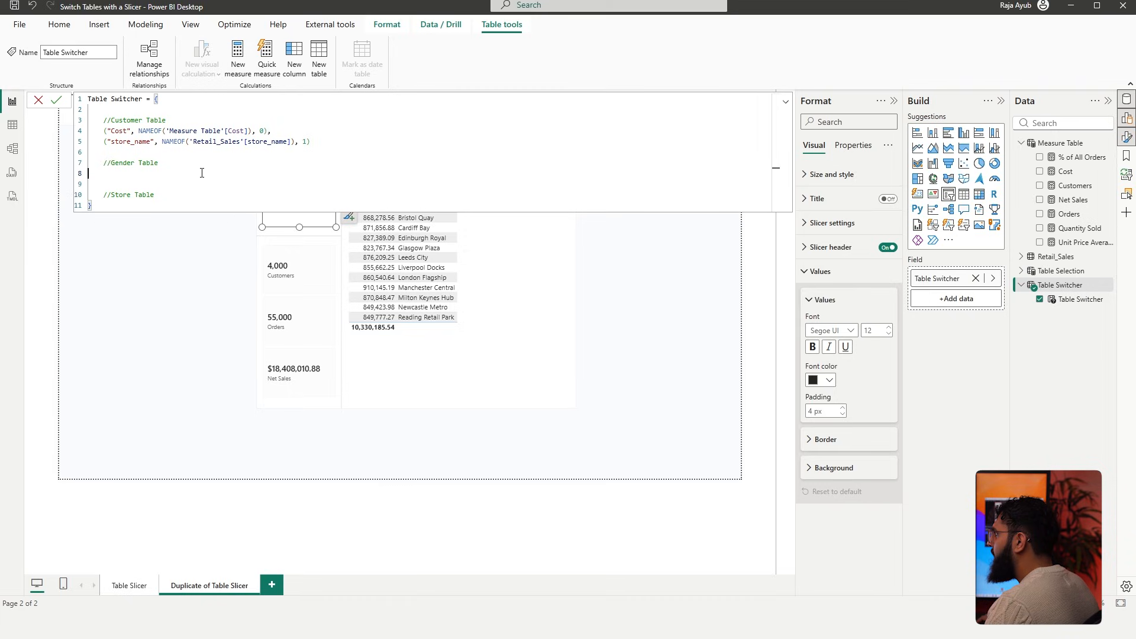
Add "Customer Table" as a fourth value in the Cost entry of the Table Switcher definition
left_click_drag(162, 163, 103, 165)
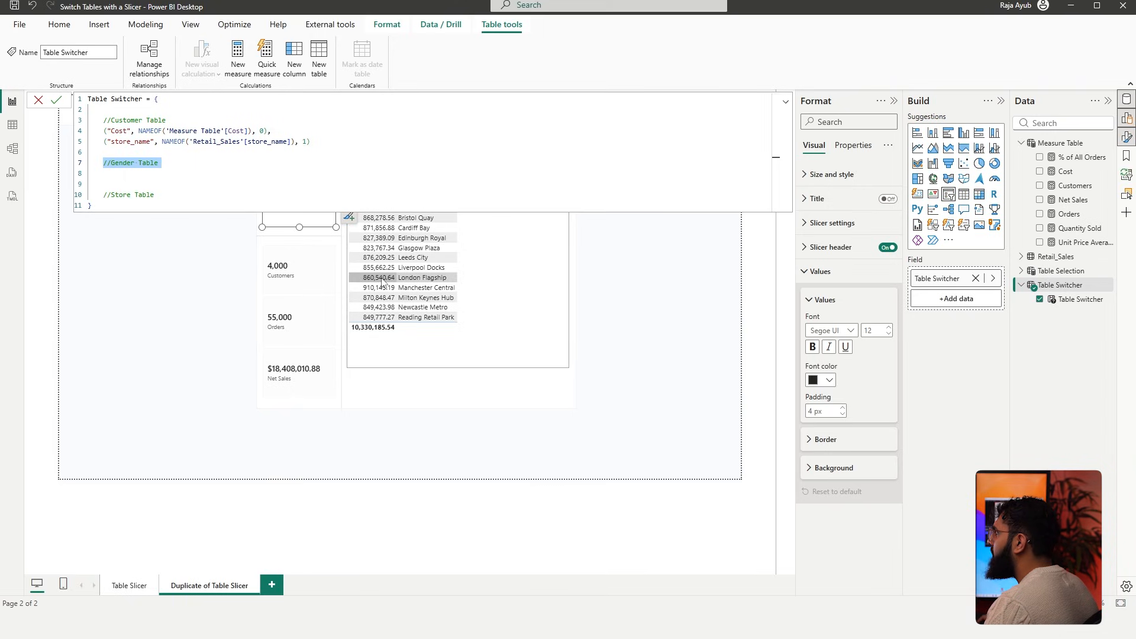
left_click(264, 132)
double_click(264, 131)
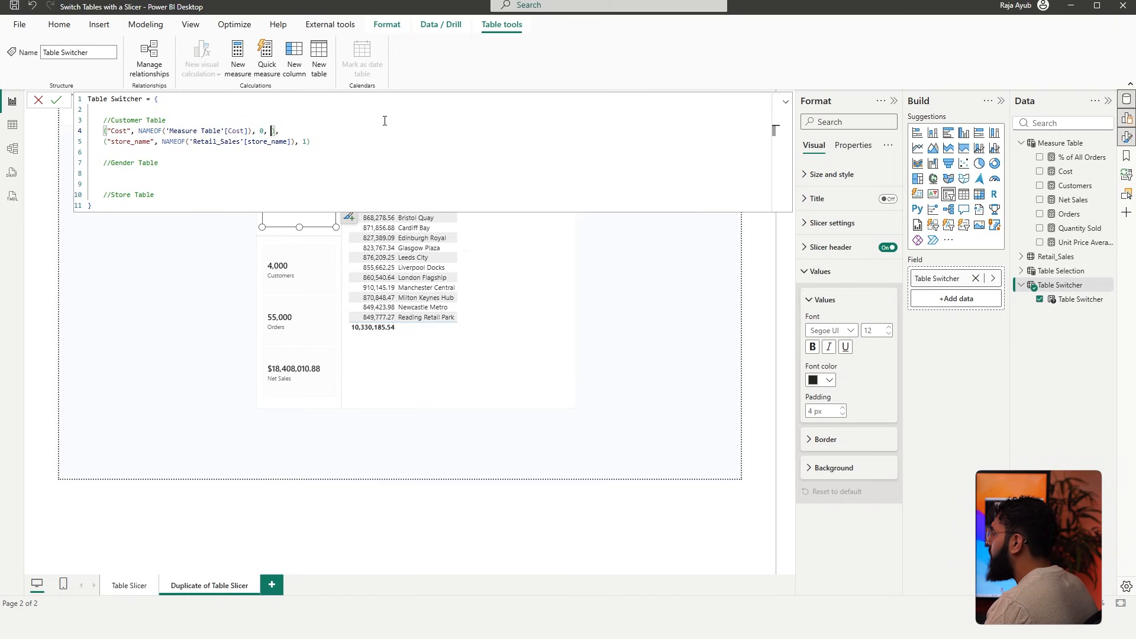
type("\"")
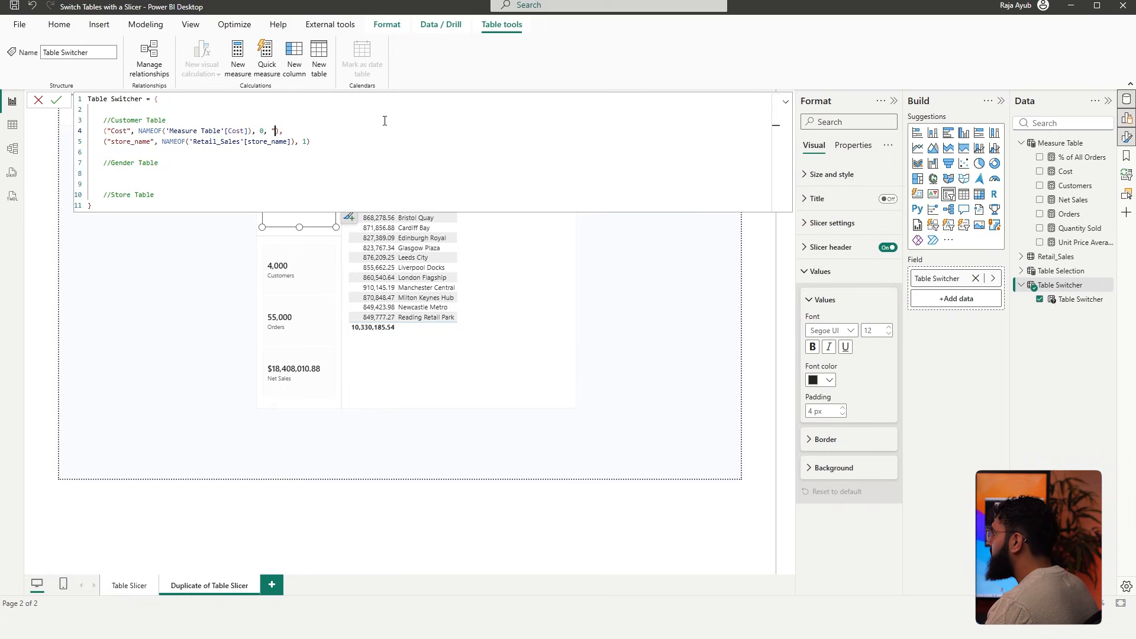
type("Customer Ta")
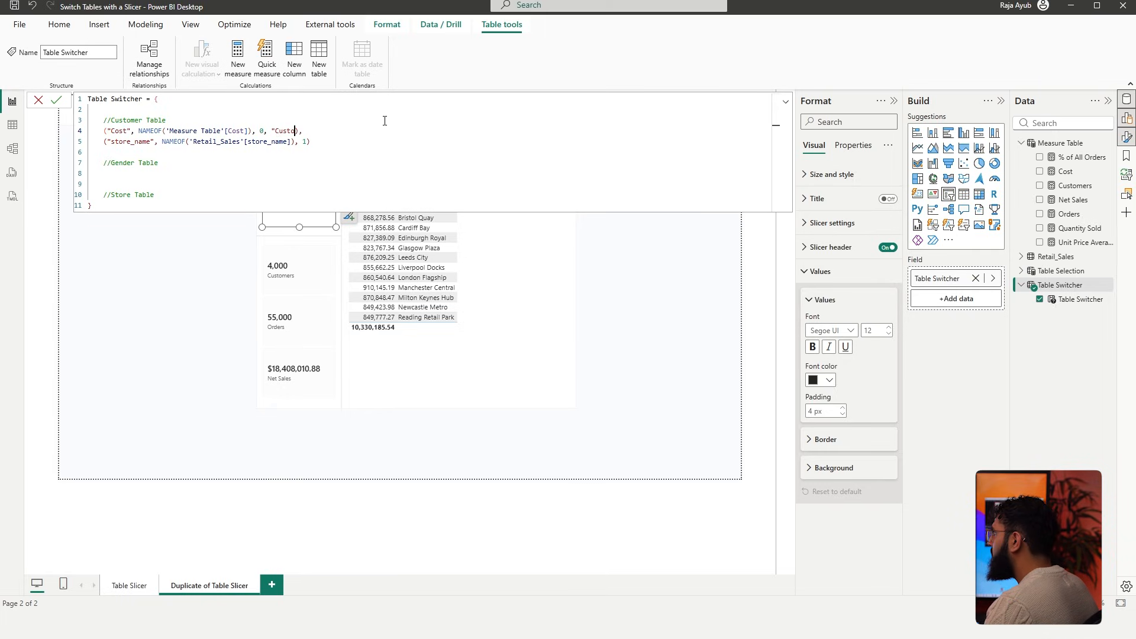
type("ble\"")
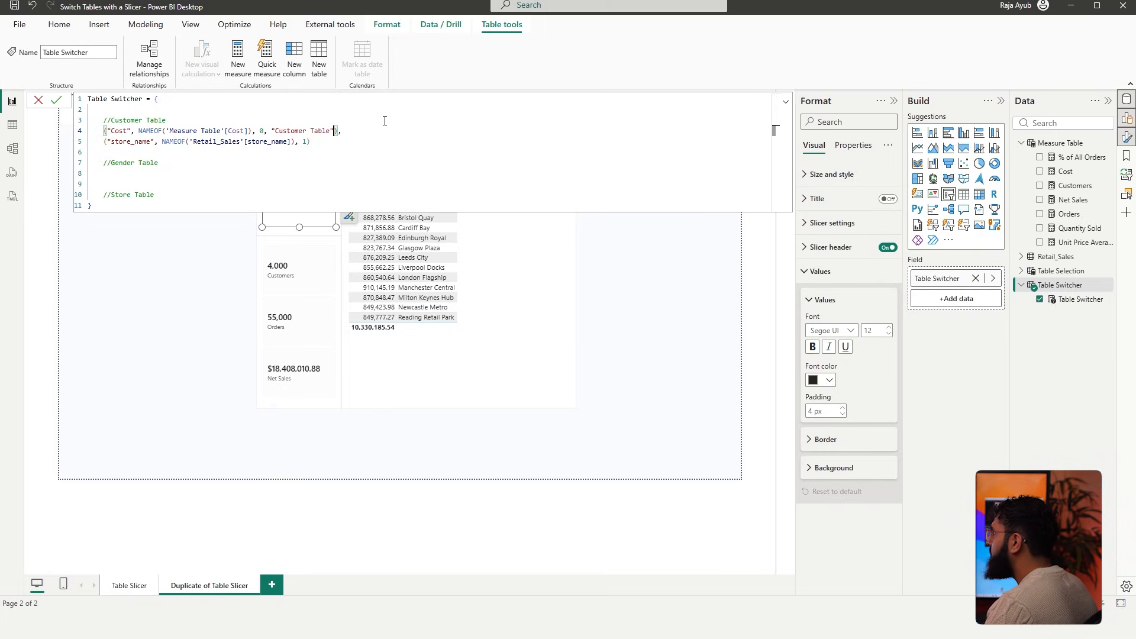
Add "Customer Table" as the fourth value of the store_name entry and commit the Table Switcher definition
left_click(307, 142)
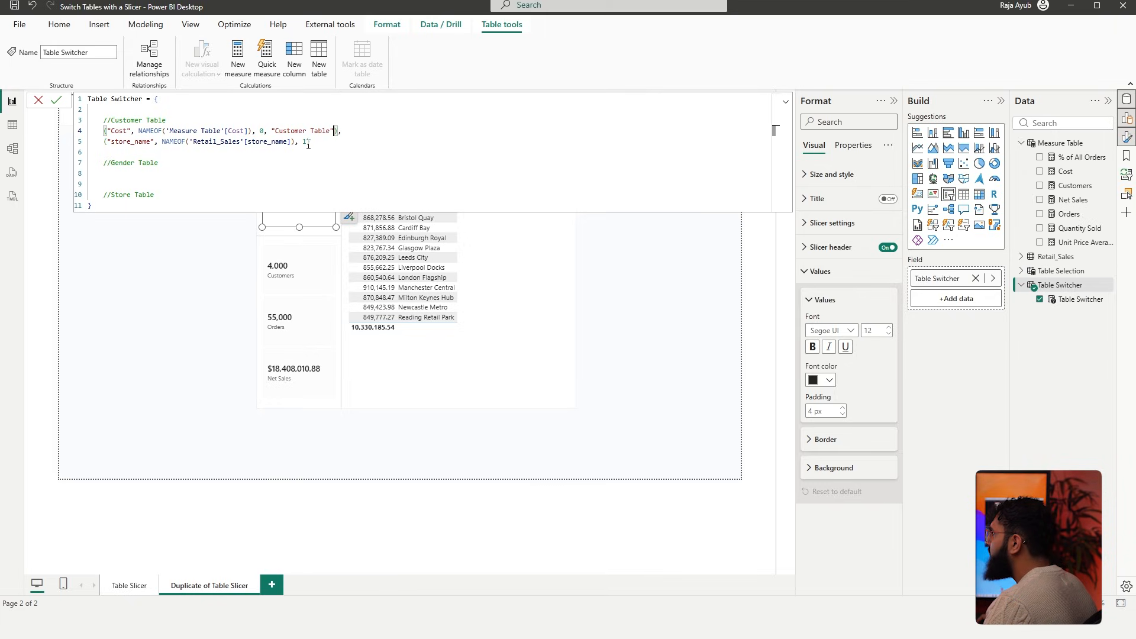
type(", \"Customer ")
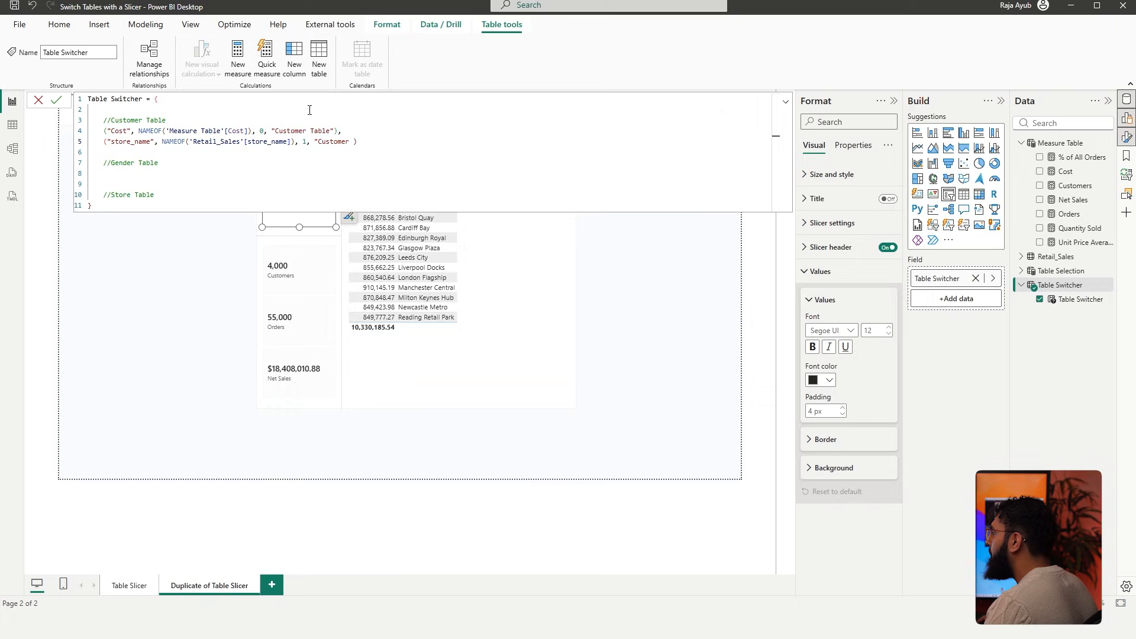
type("Table")
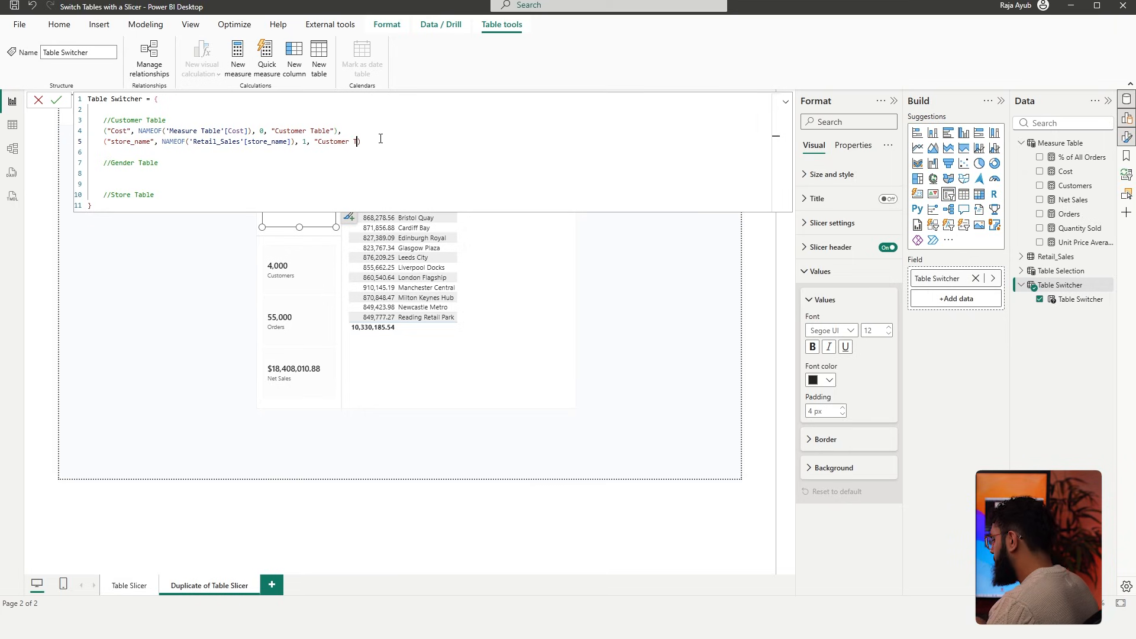
type("\"")
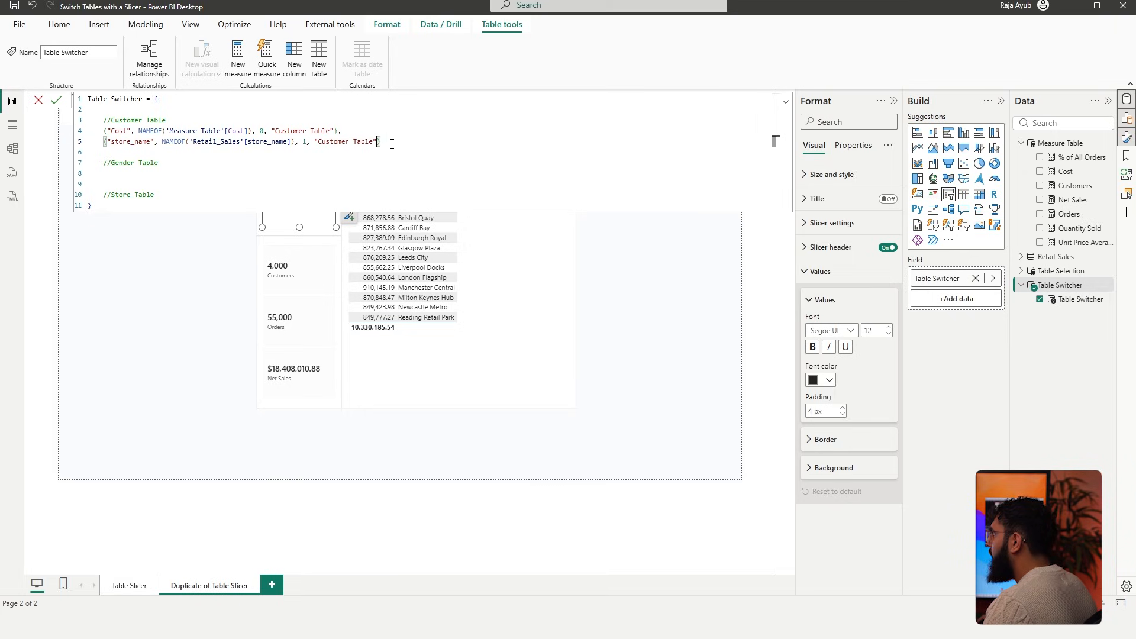
left_click(407, 150)
type("(")
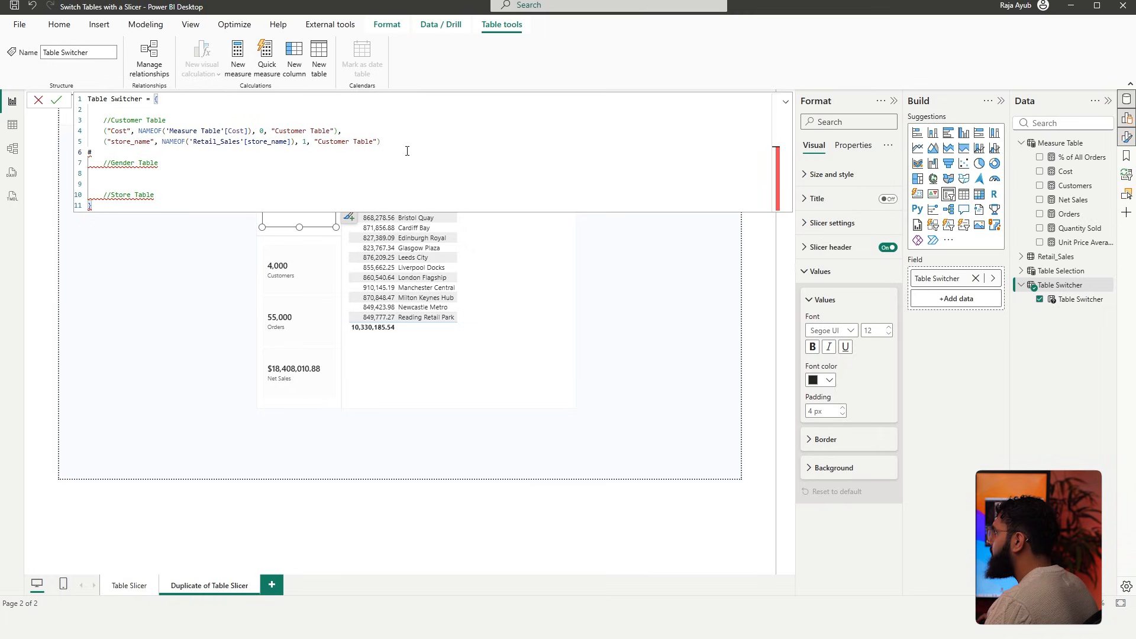
key("BackSpace")
key("Return")
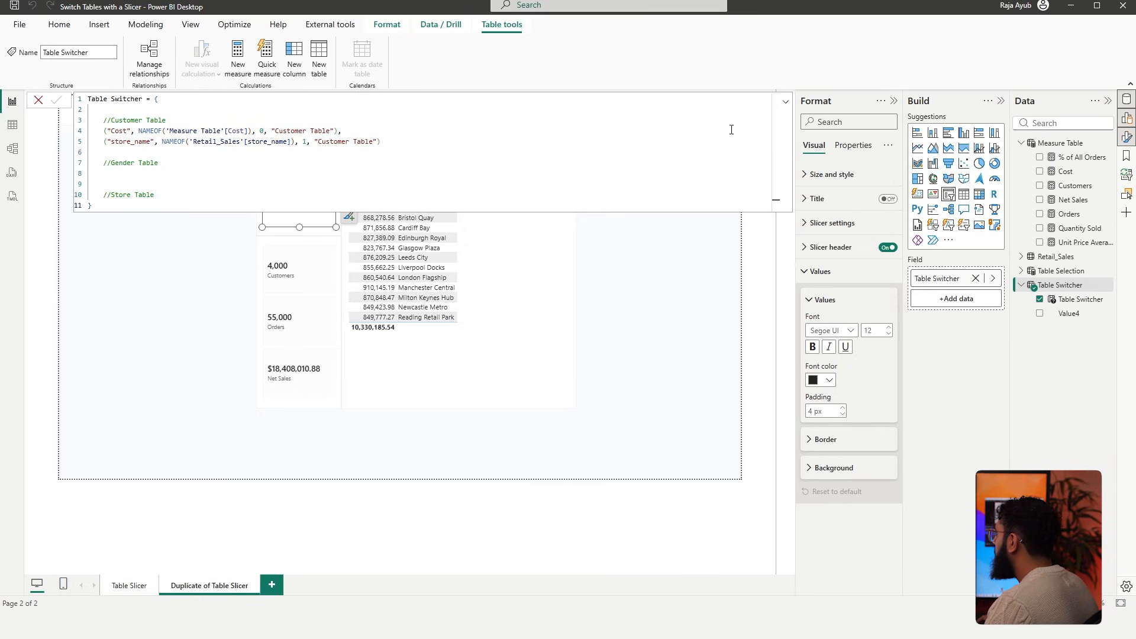
Replace the slicer's Table Switcher field with Value4 and select Customer Table in the slicer
left_click(786, 102)
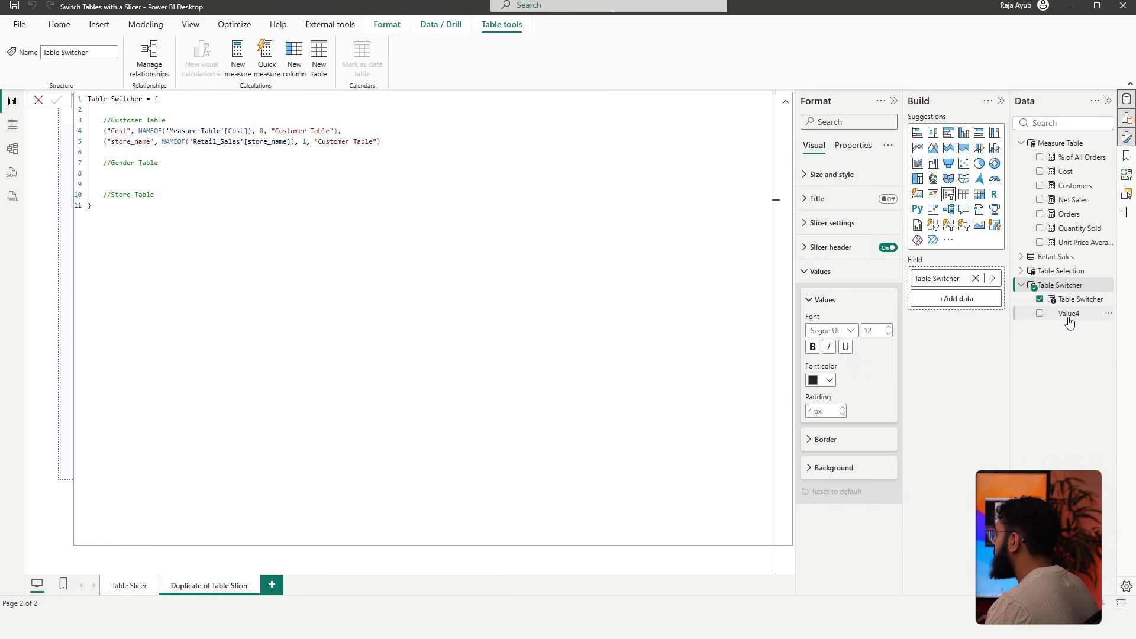
left_click(786, 103)
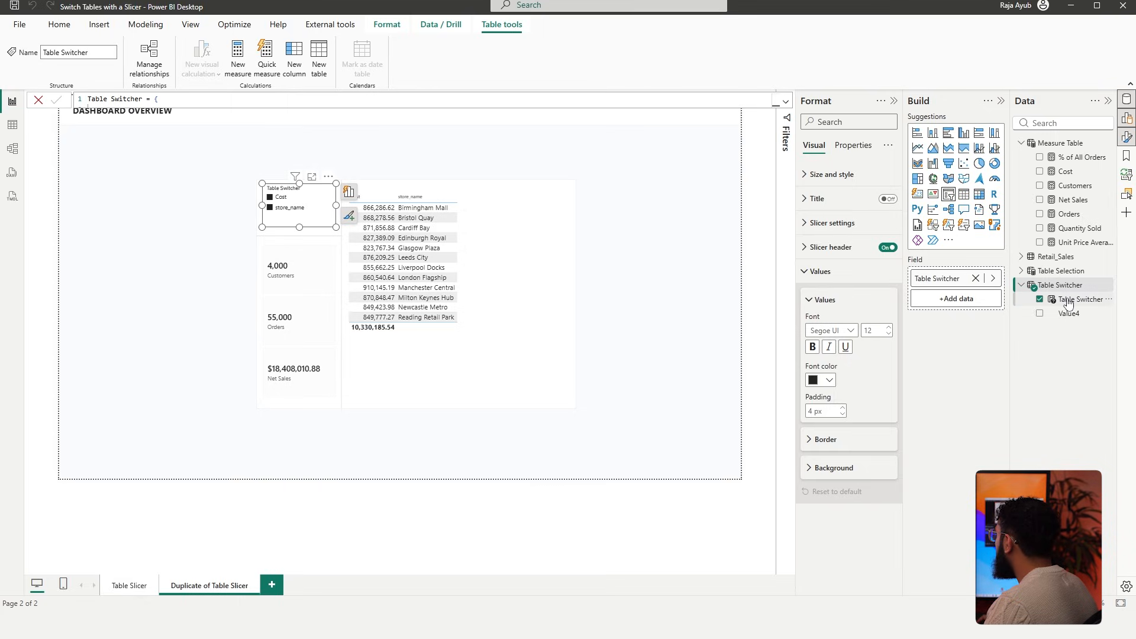
left_click(975, 278)
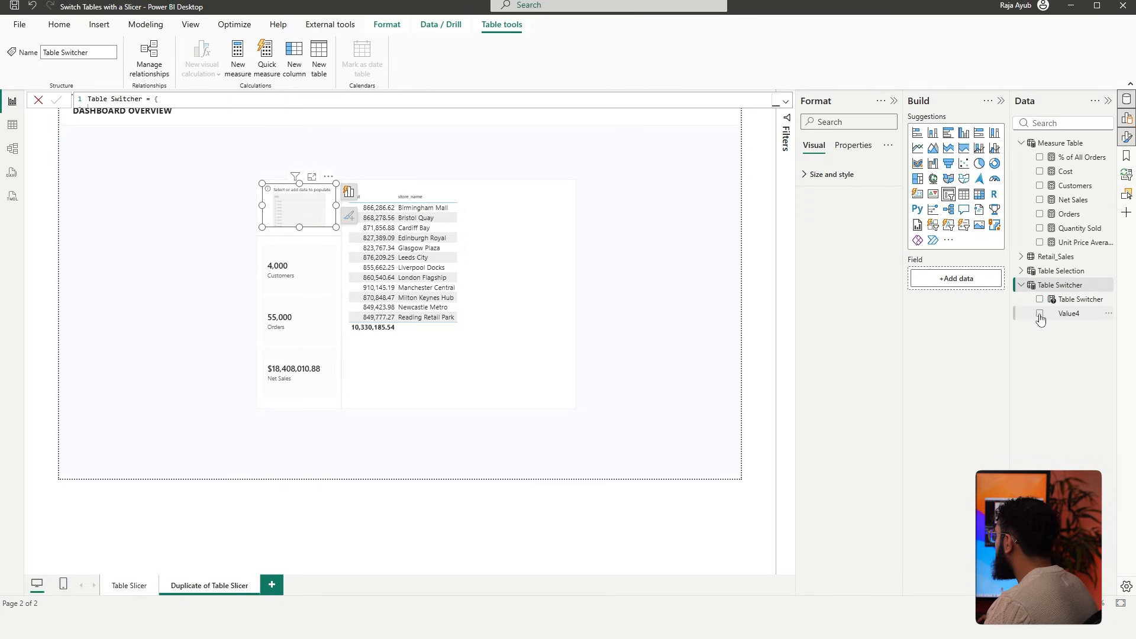
left_click(1040, 313)
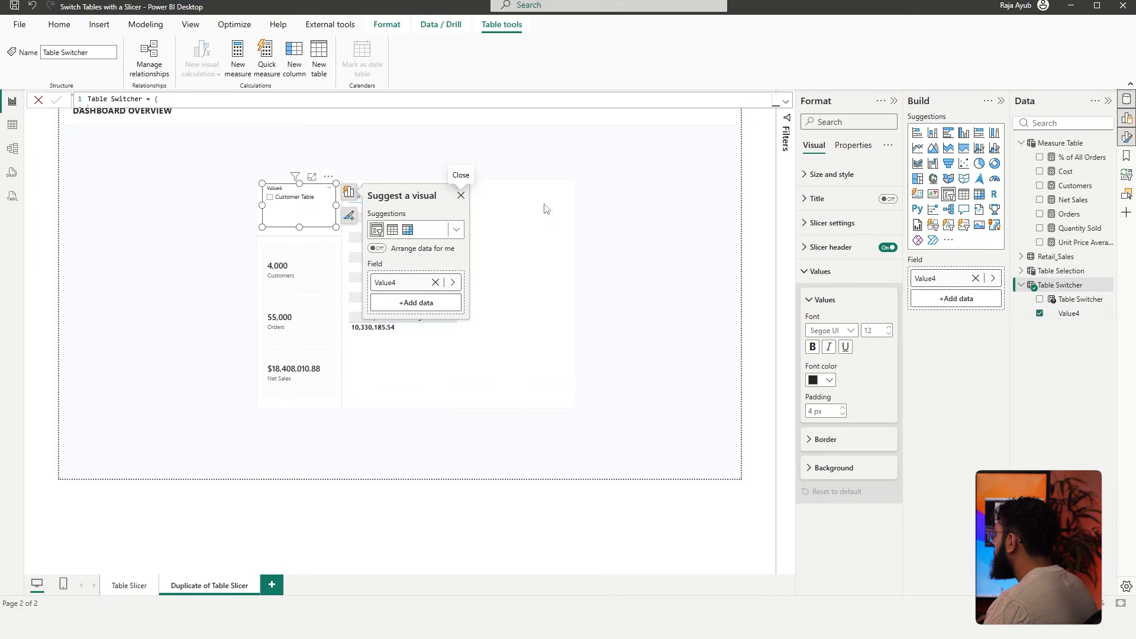
left_click(461, 195)
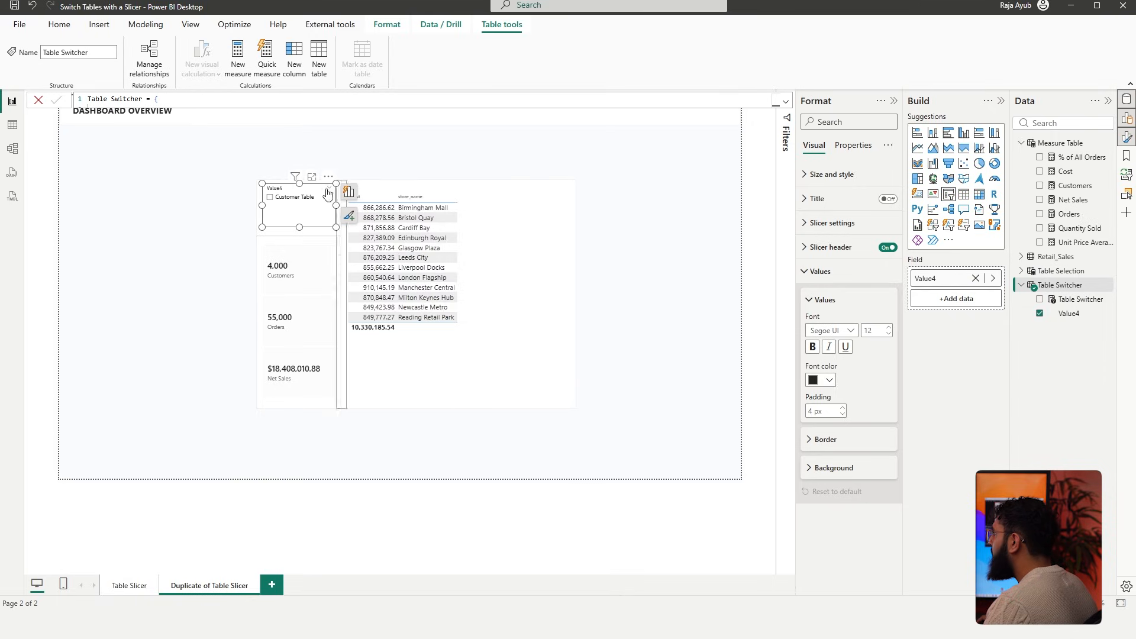
left_click(286, 201)
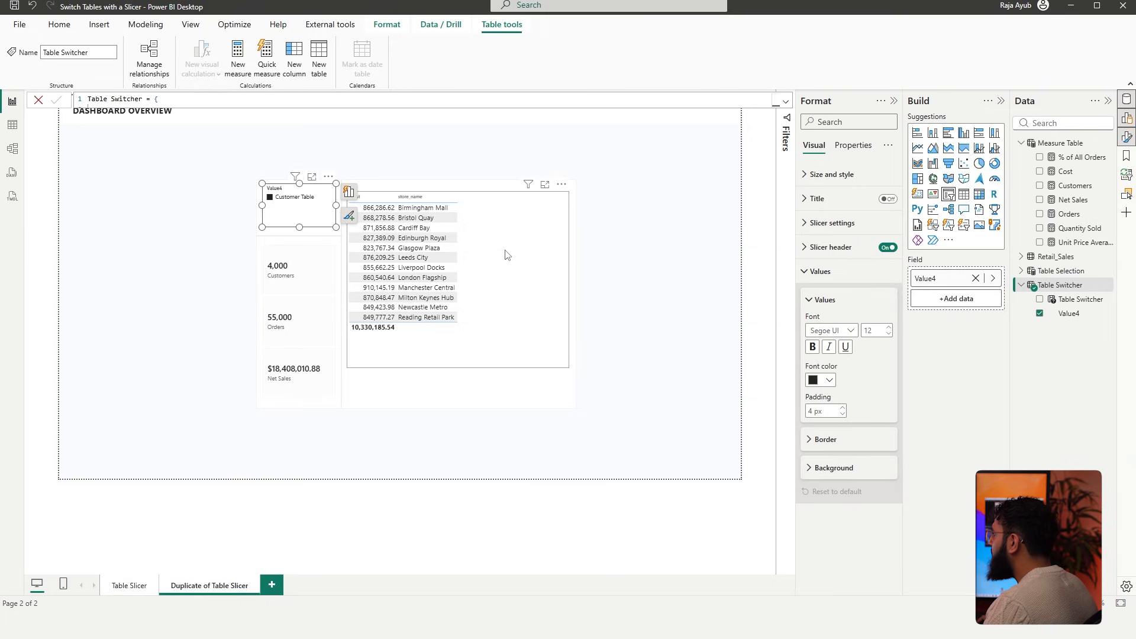
left_click(439, 172)
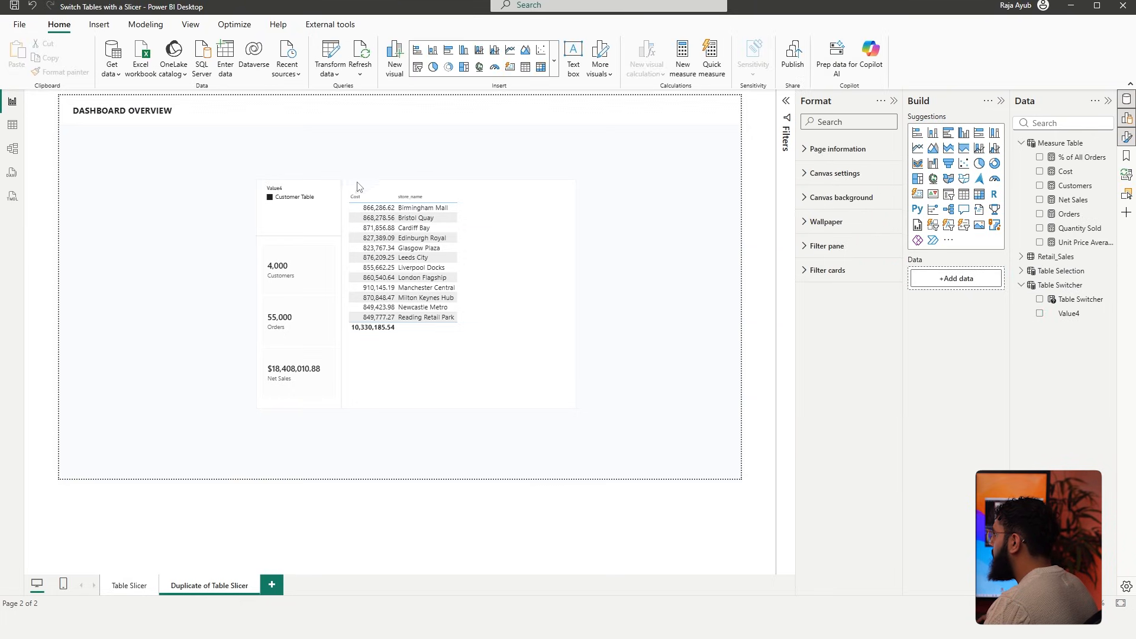
Duplicate the store_name entry on a new line directly below it in the Table Switcher definition, separating the two with a comma
left_click(1087, 306)
left_click(786, 101)
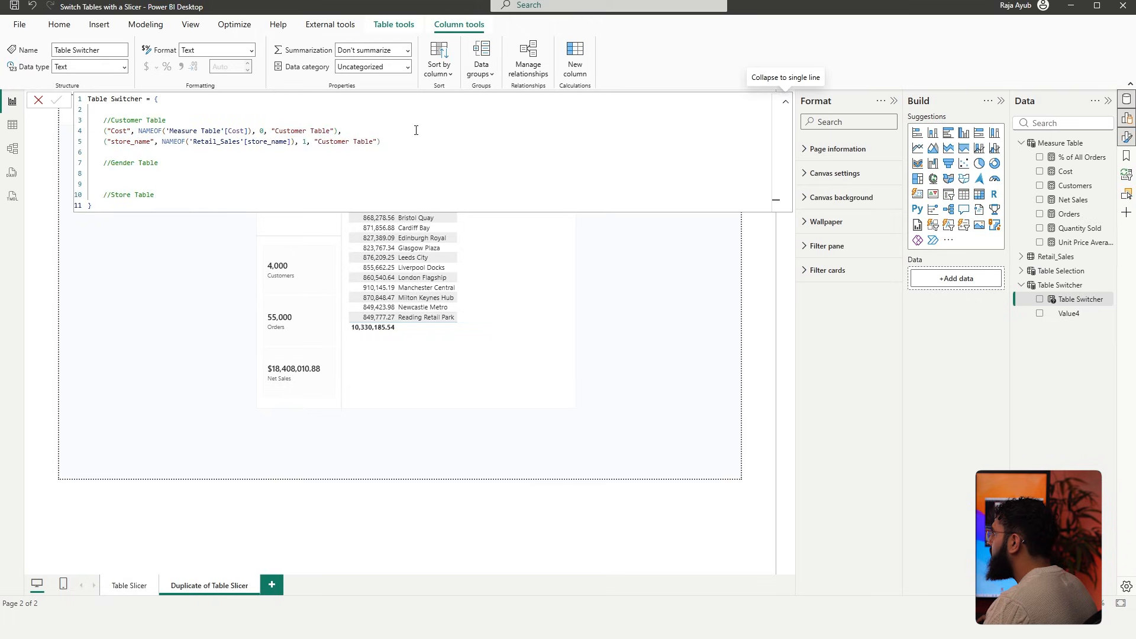
left_click_drag(380, 141, 103, 142)
key("ctrl+c")
left_click(396, 140)
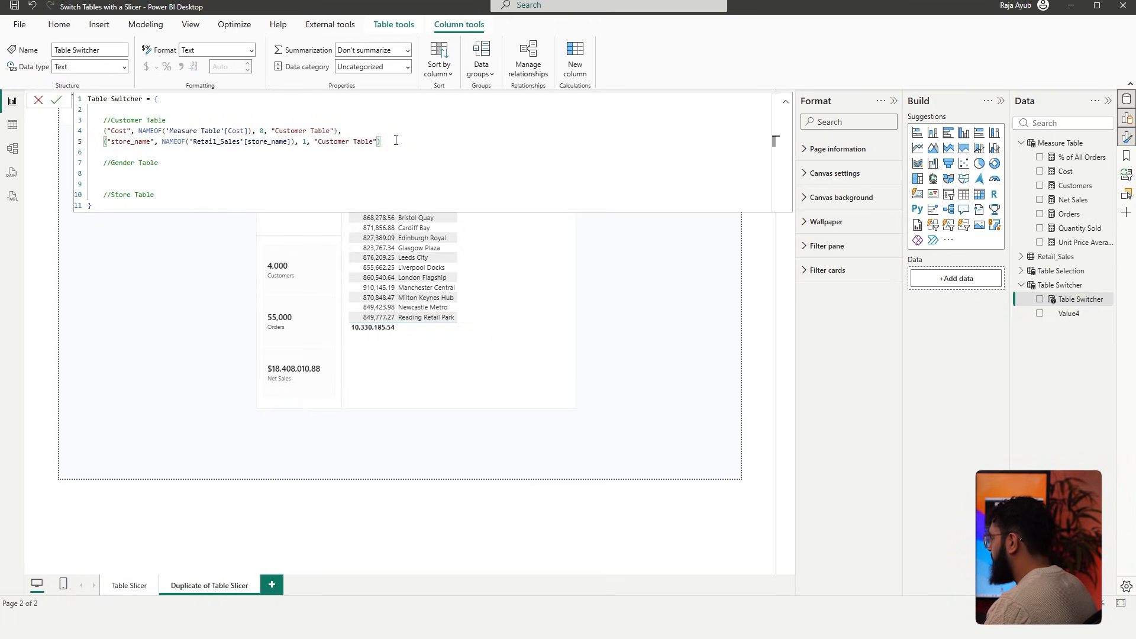
type(",")
key("shift+Return")
key("ctrl+v")
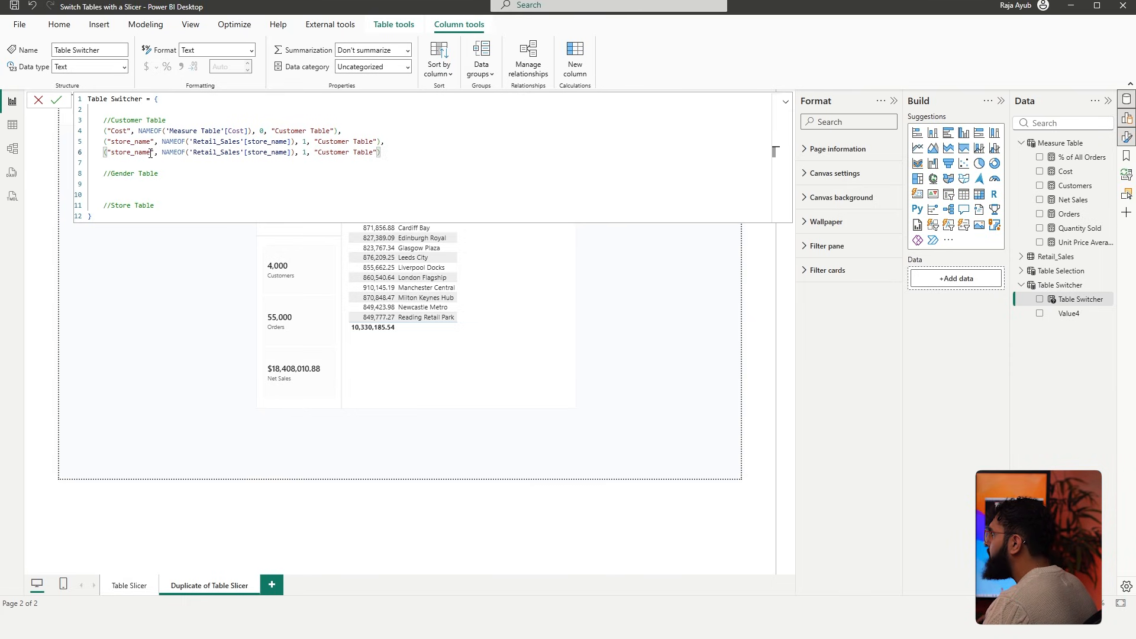
Rename the duplicated Customer Table entry "Orders" and make its NAMEOF reference the [Orders] measure
left_click_drag(151, 153, 115, 152)
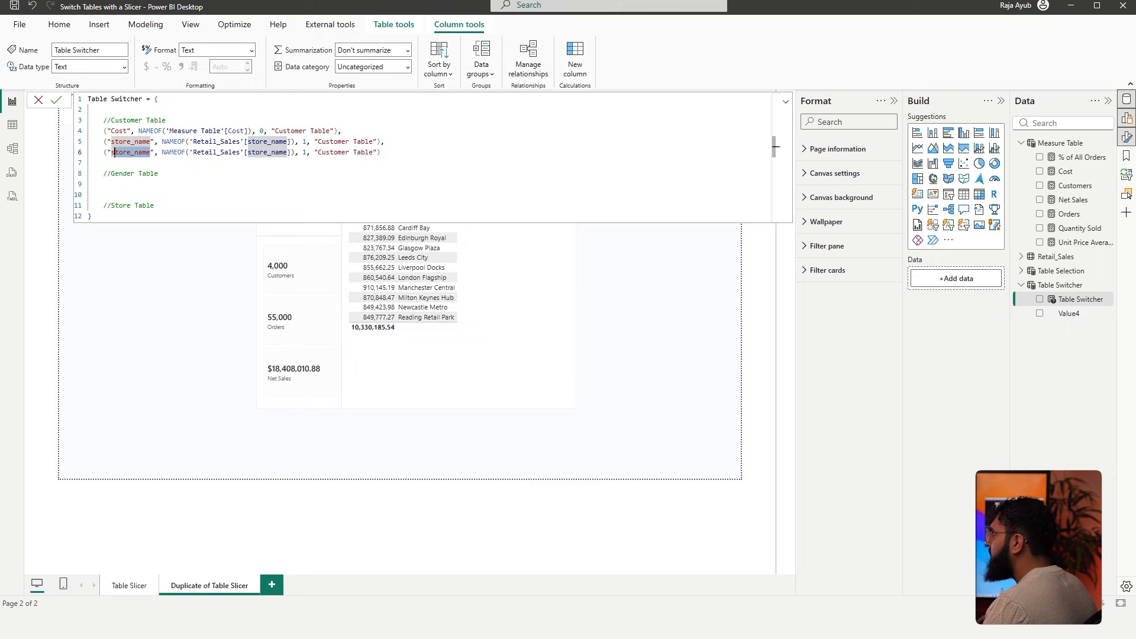
type("Orders")
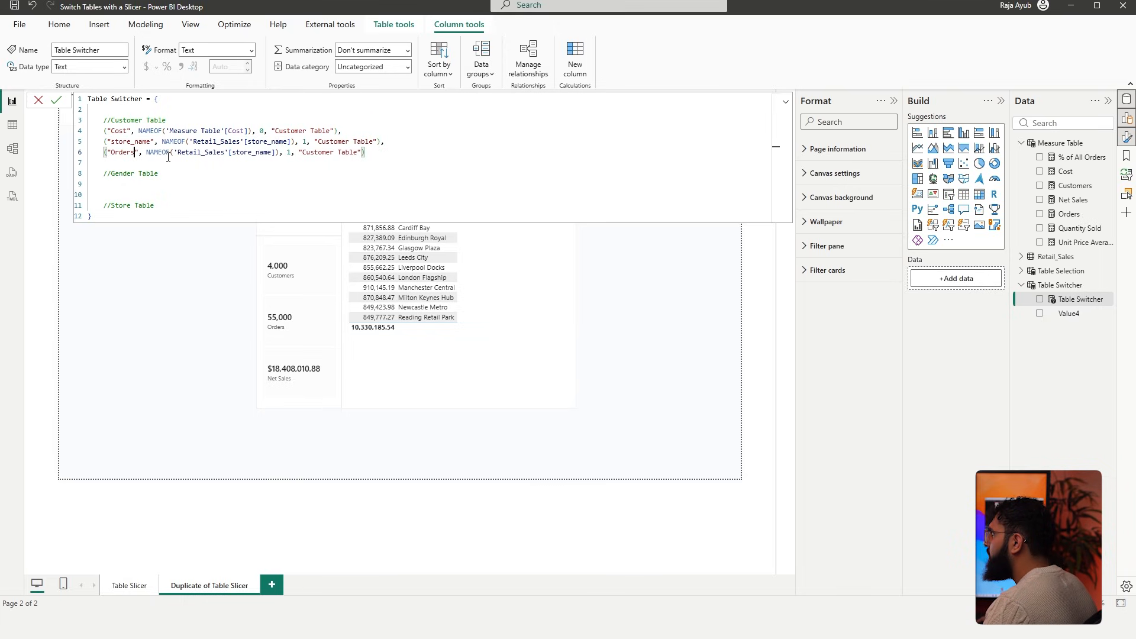
left_click_drag(277, 152, 177, 153)
type("Order")
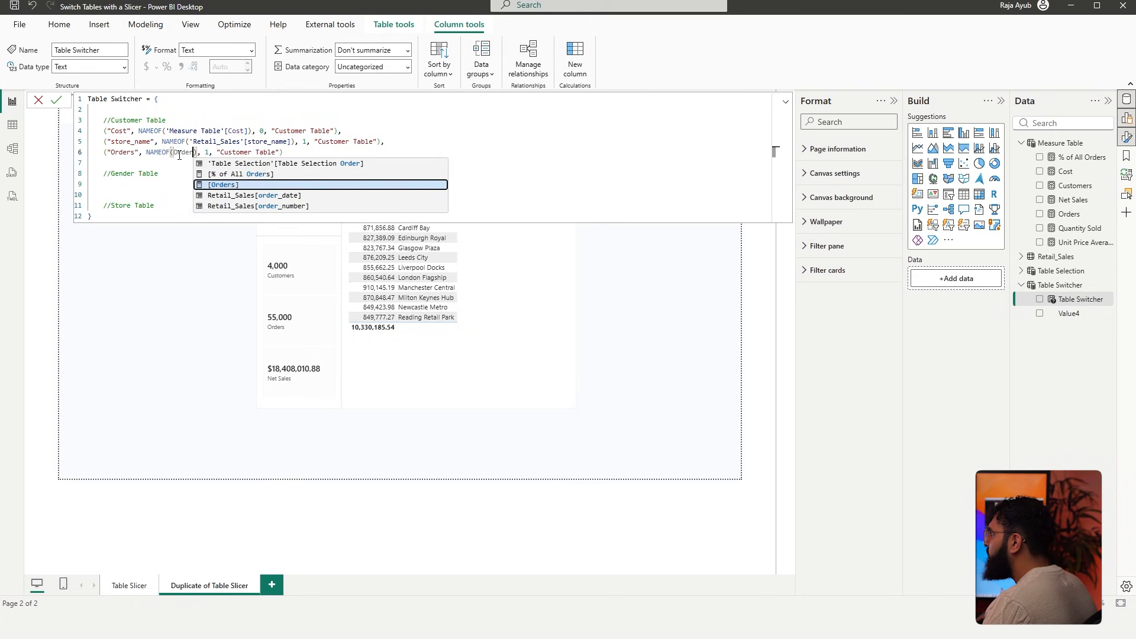
left_click(221, 184)
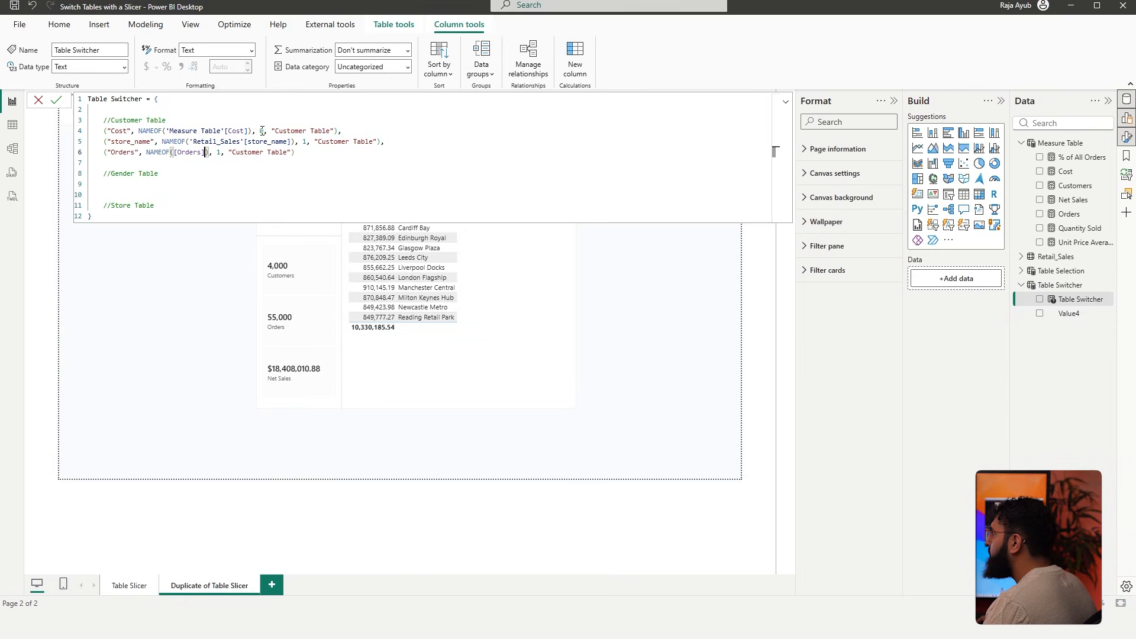
Set the Orders entry's order number to 3, commit the Table Switcher definition and collapse the formula
left_click(219, 154)
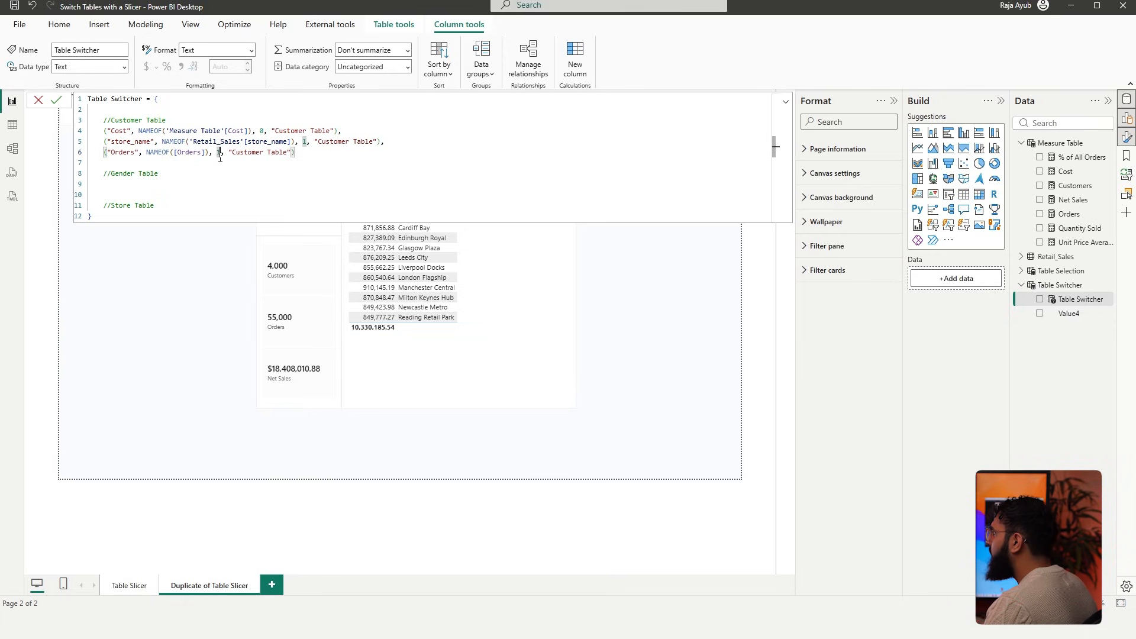
key("BackSpace")
type("3")
left_click(403, 155)
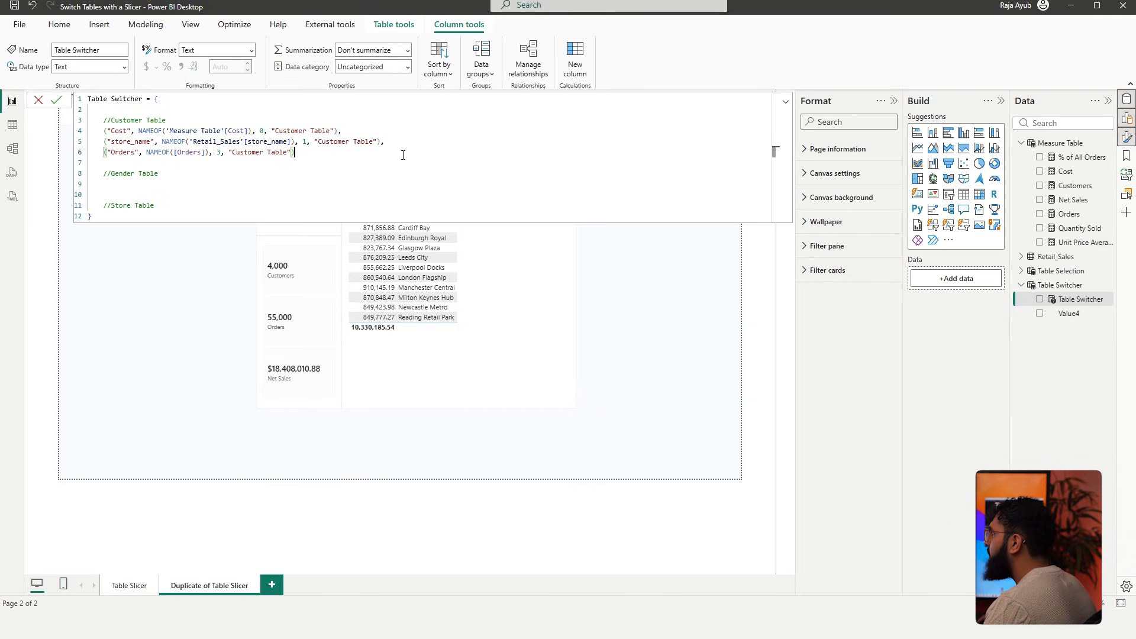
key("Return")
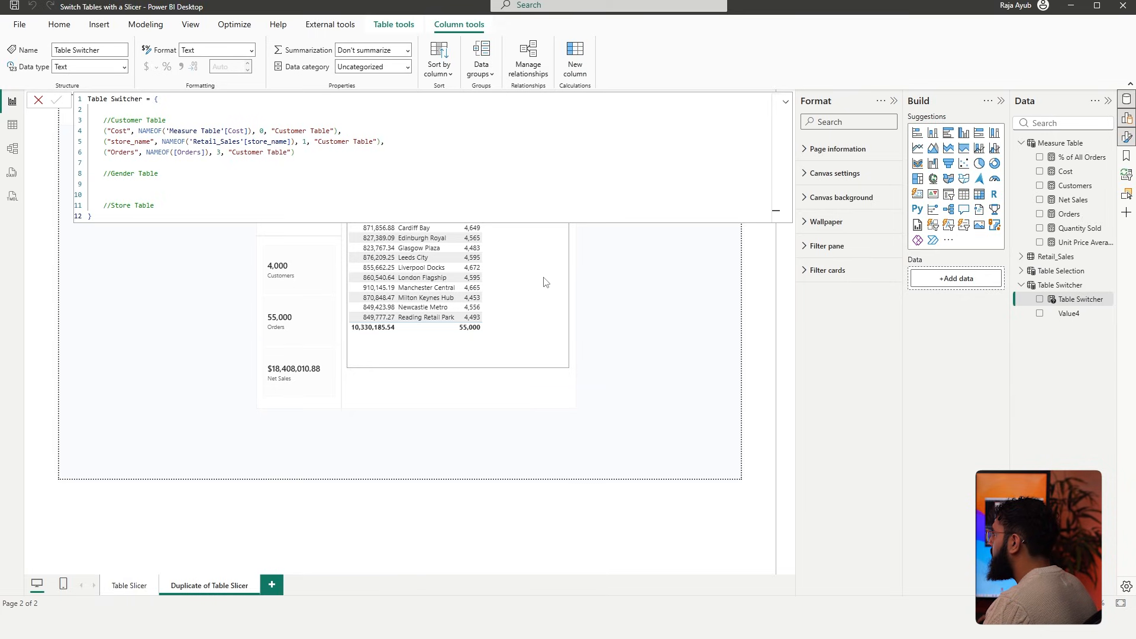
left_click(787, 102)
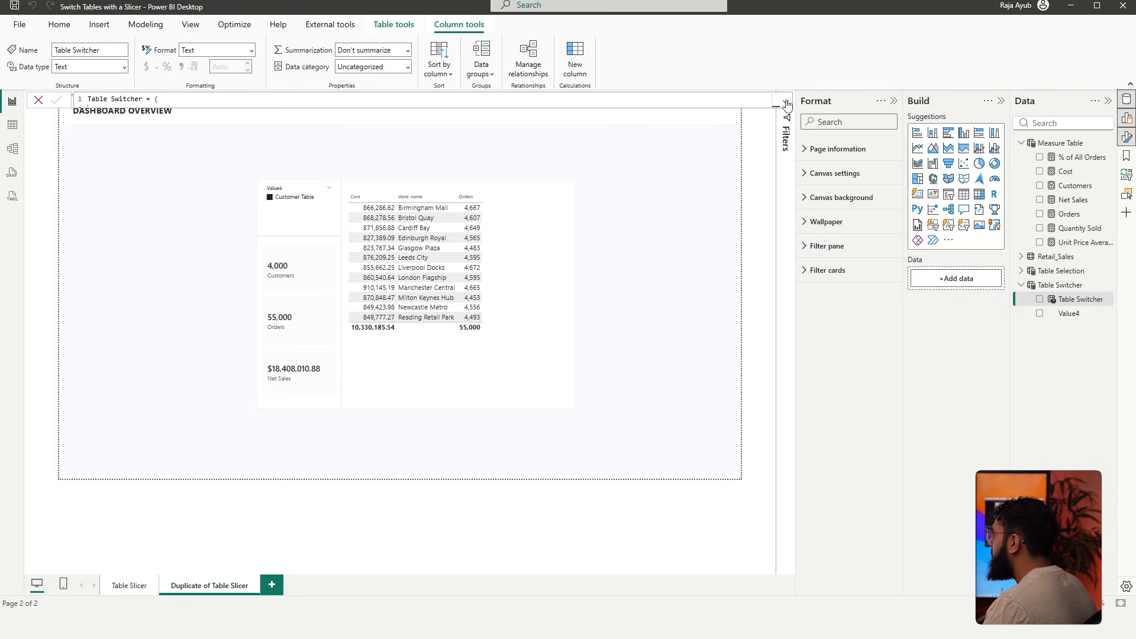
Reopen the Table Switcher definition, add a comma after the Orders entry and remove the line break following it
left_click(1063, 285)
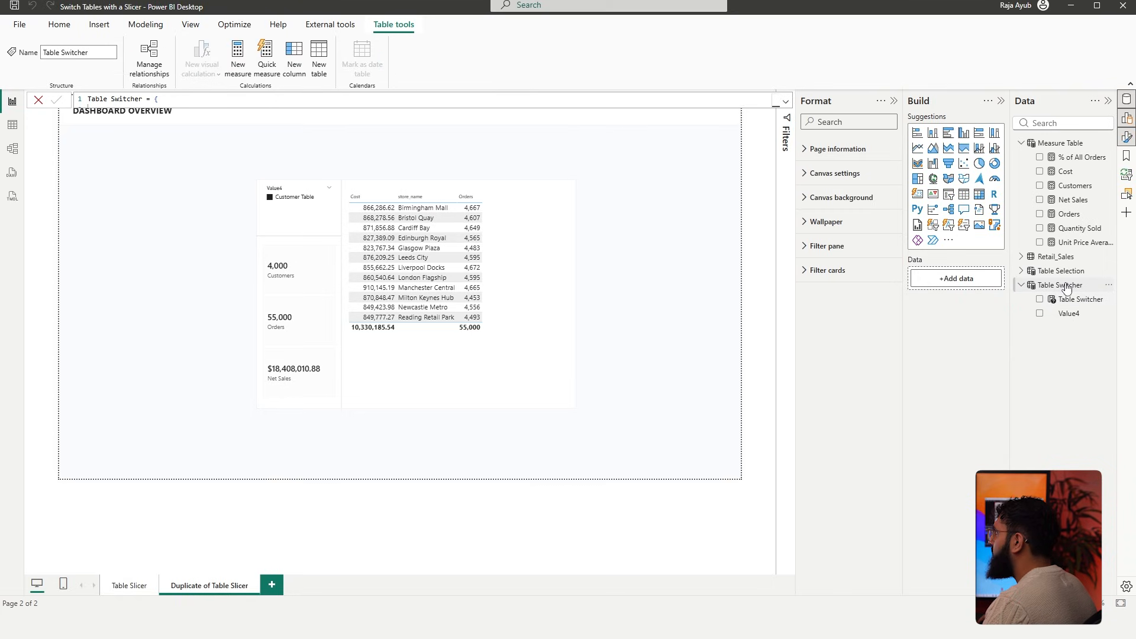
left_click(786, 101)
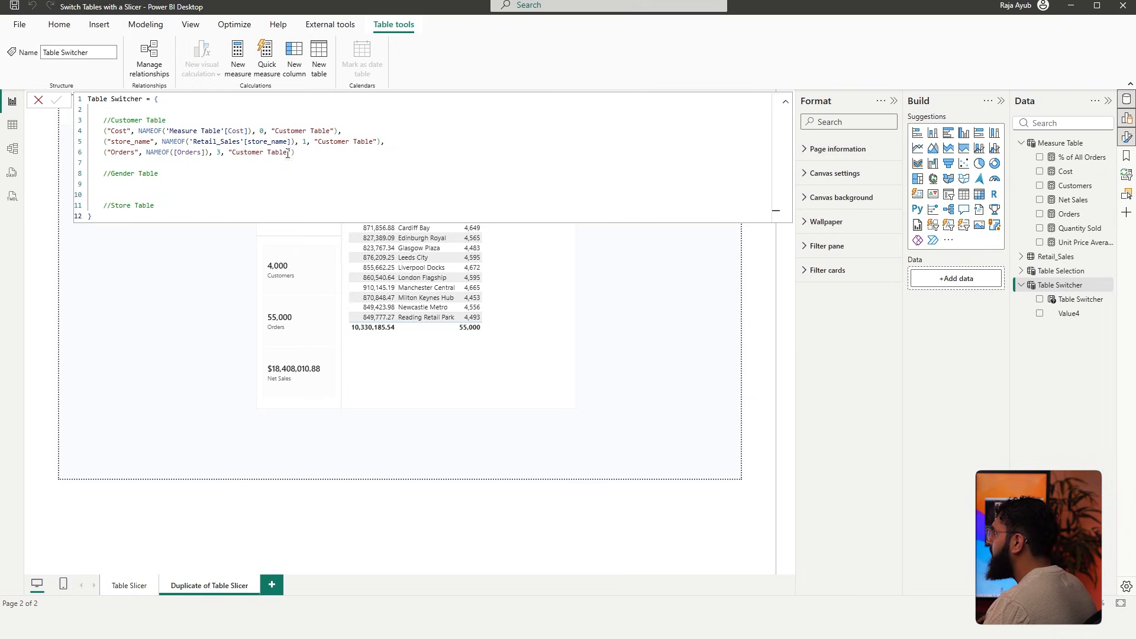
left_click(312, 157)
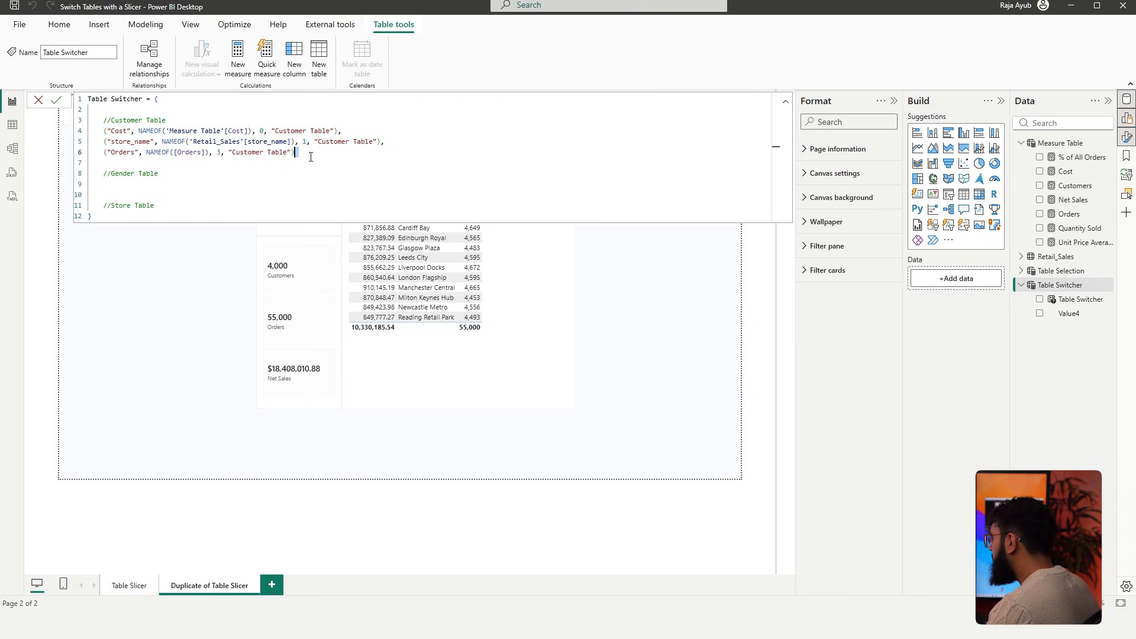
type(",")
key("Delete")
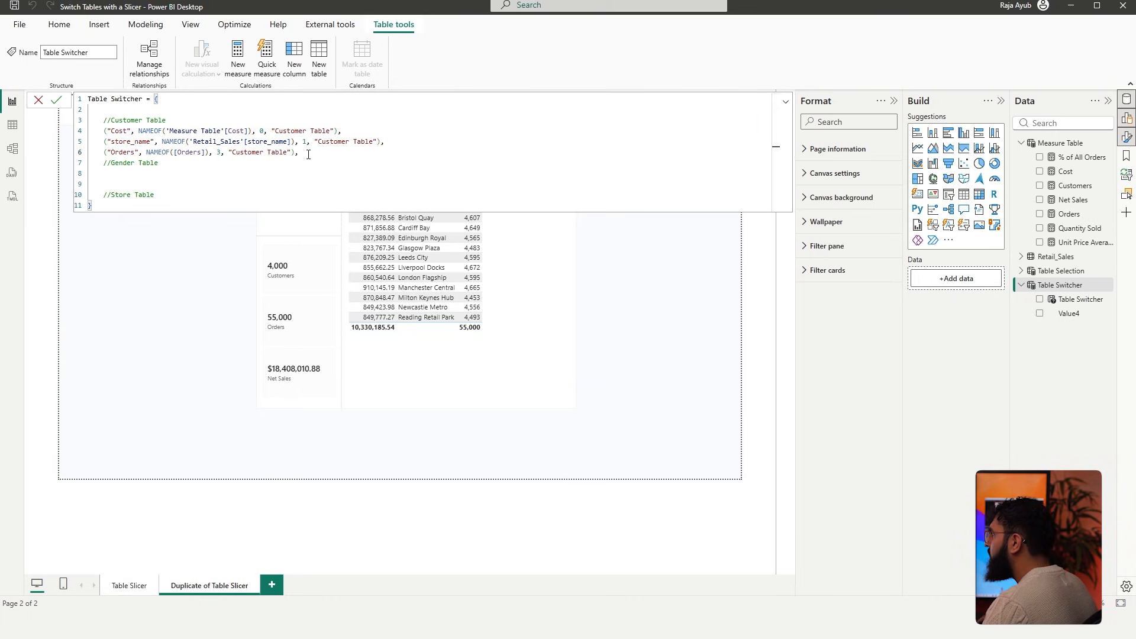
Copy the Orders entry below the Gender Table comment, indent it, and insert a blank line above that comment
left_click_drag(308, 154, 105, 153)
key("ctrl+c")
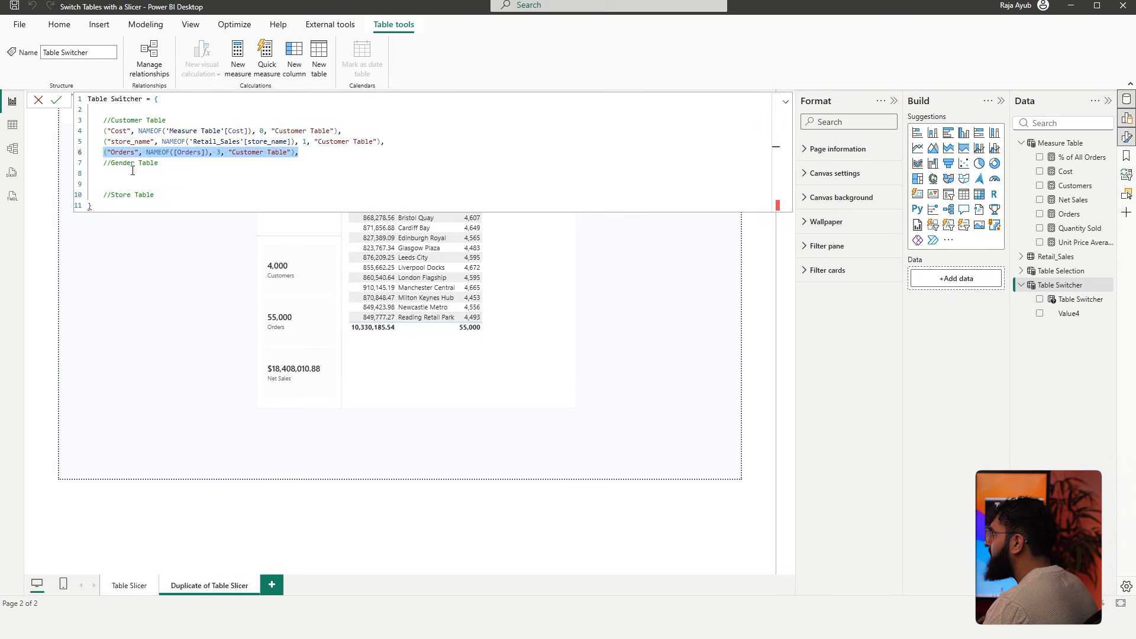
left_click(132, 171)
key("ctrl+v")
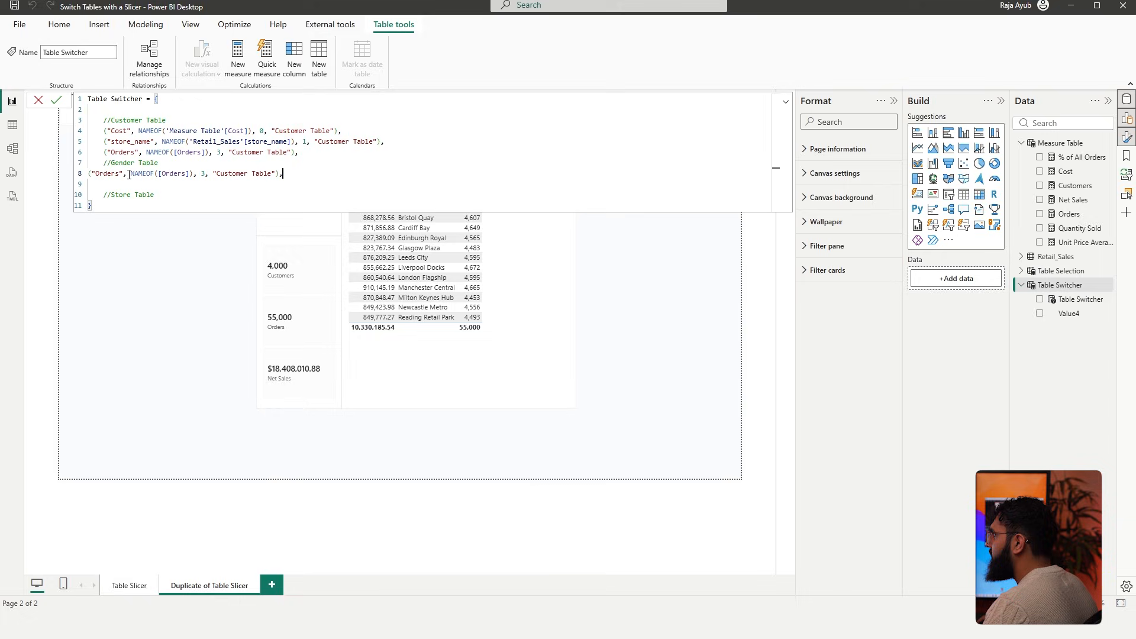
left_click(90, 174)
key("Tab")
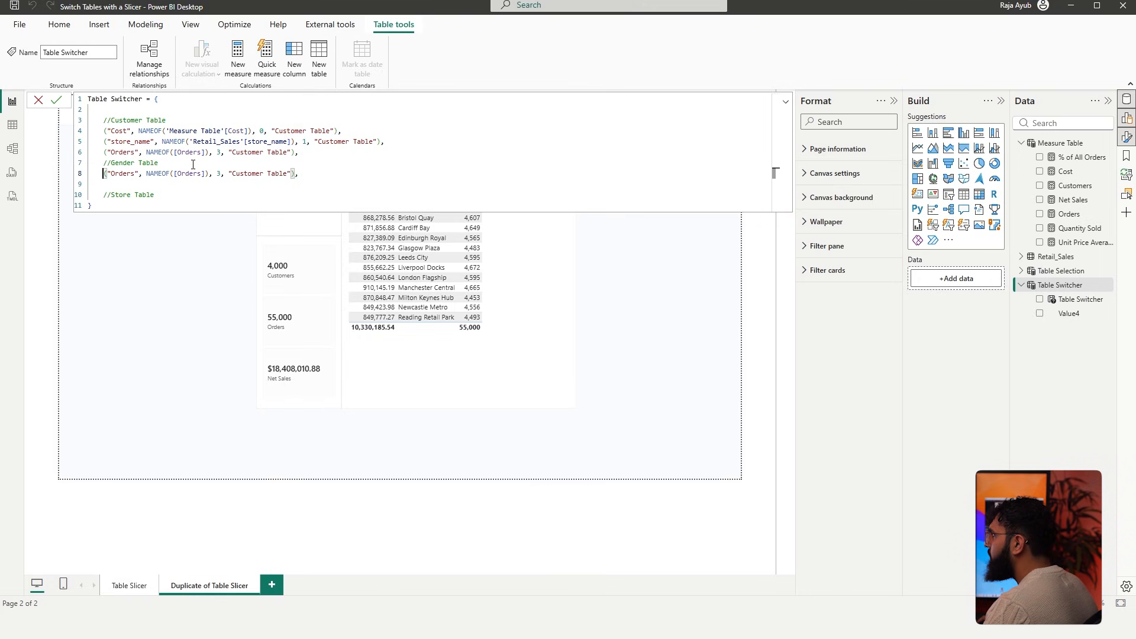
left_click(384, 157)
key("Return")
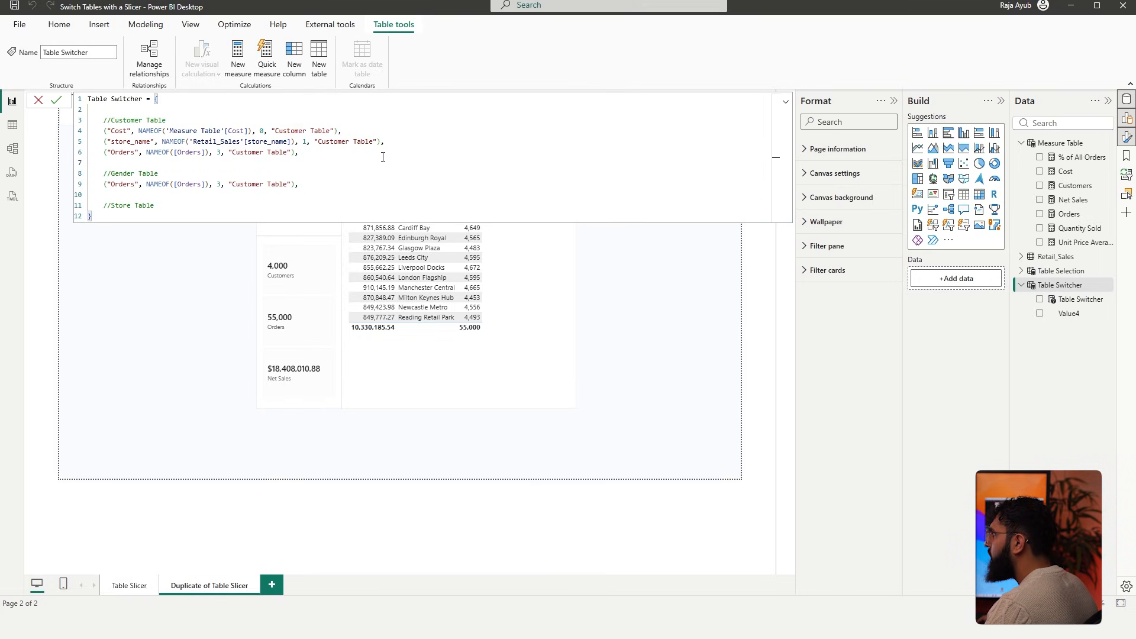
Rename the copied entry under the Gender Table comment "Gender"
left_click(133, 189)
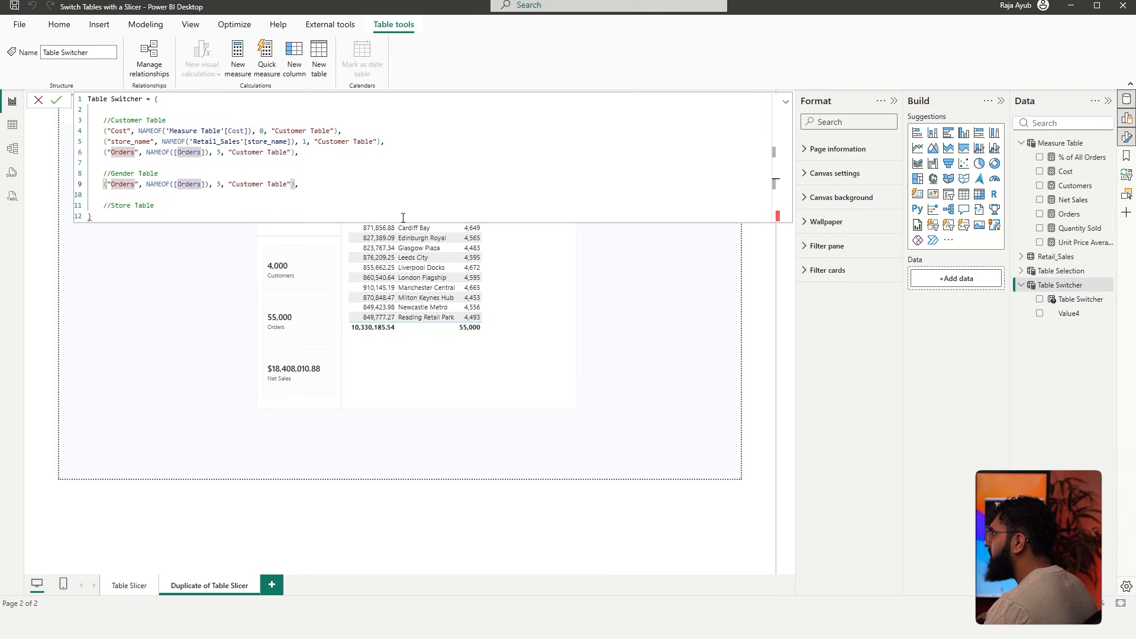
key("BackSpace")
key("BackSpace")
key("BackSpace")
key("BackSpace")
key("BackSpace")
key("BackSpace")
type("Gender")
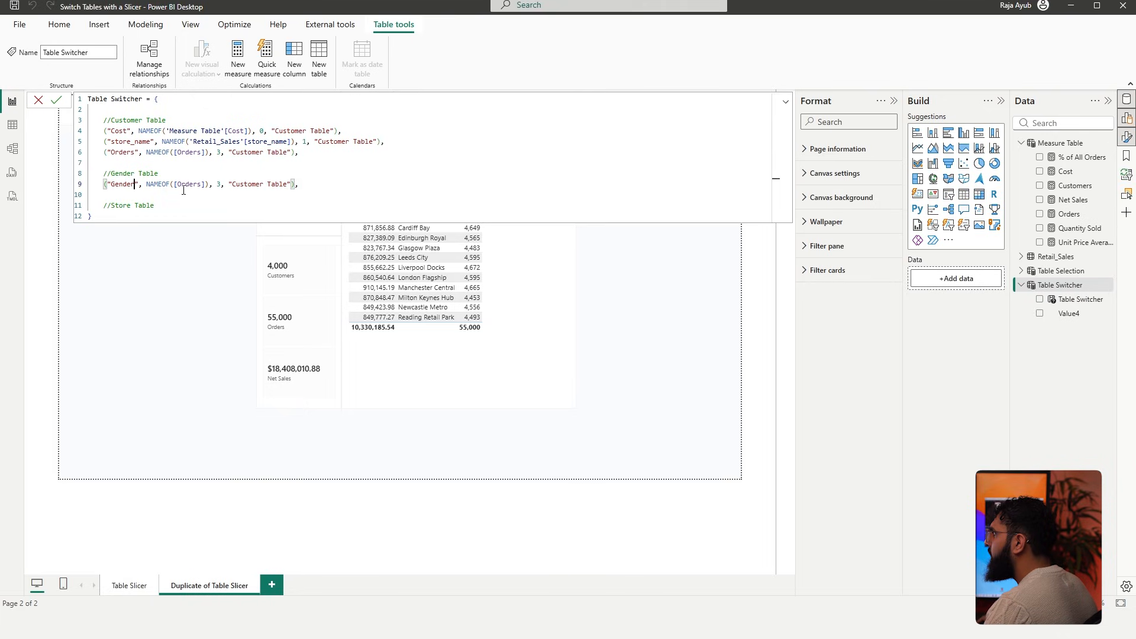
Make the Gender entry reference Retail_Sales[gender] with order number 10, and remove the surplus closing bracket
left_click_drag(203, 188, 173, 187)
key("BackSpace")
type("Retail_Sales[gender]")
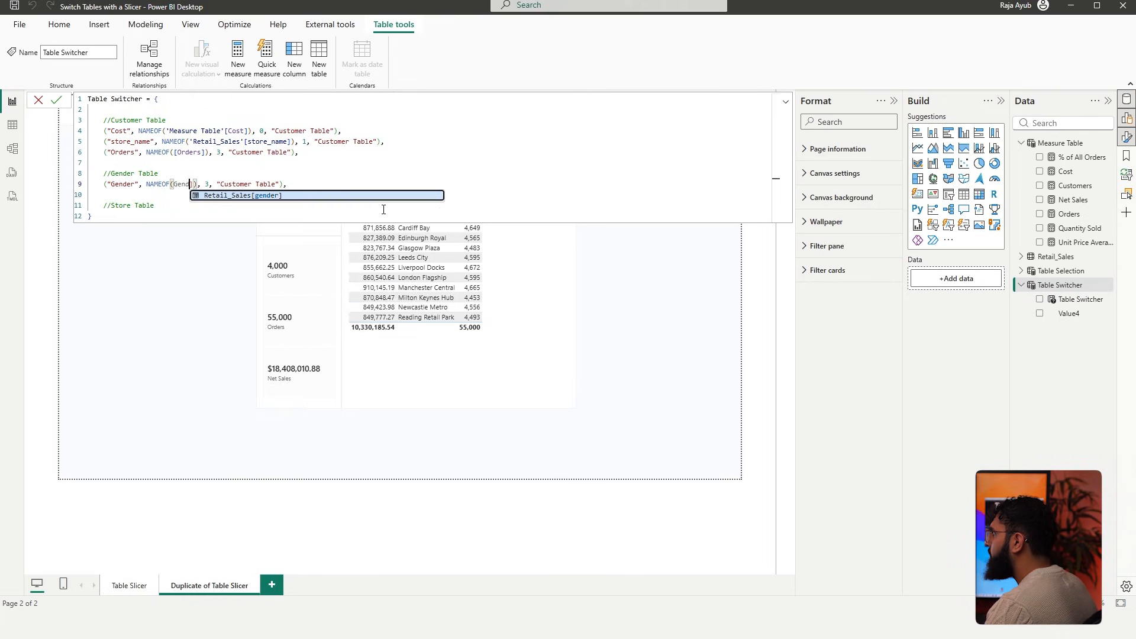
key("Tab")
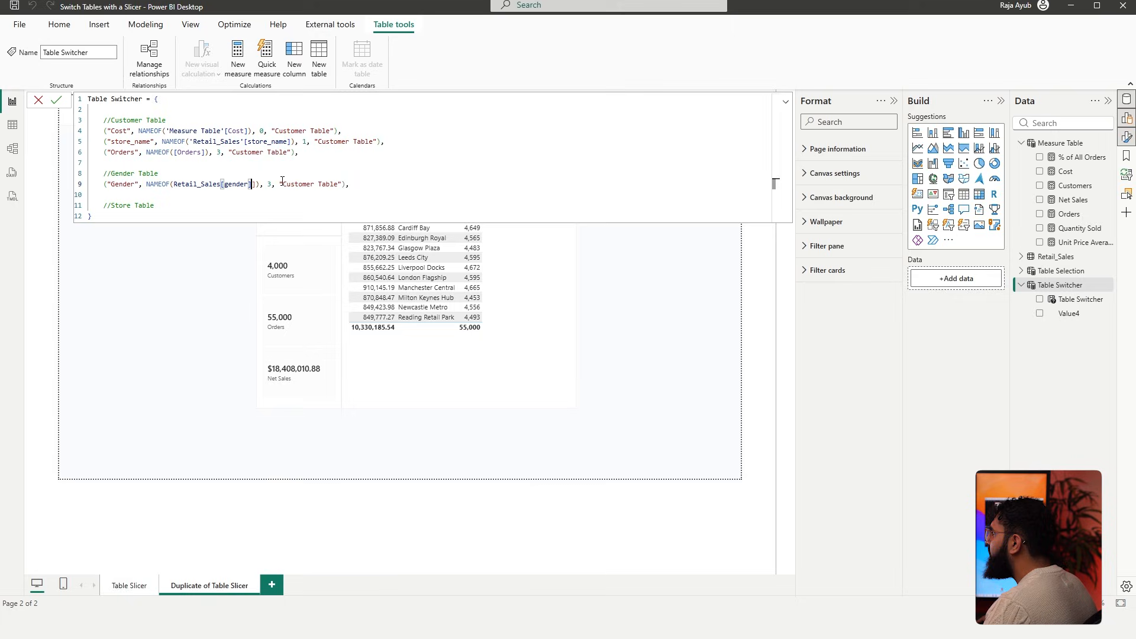
double_click(268, 185)
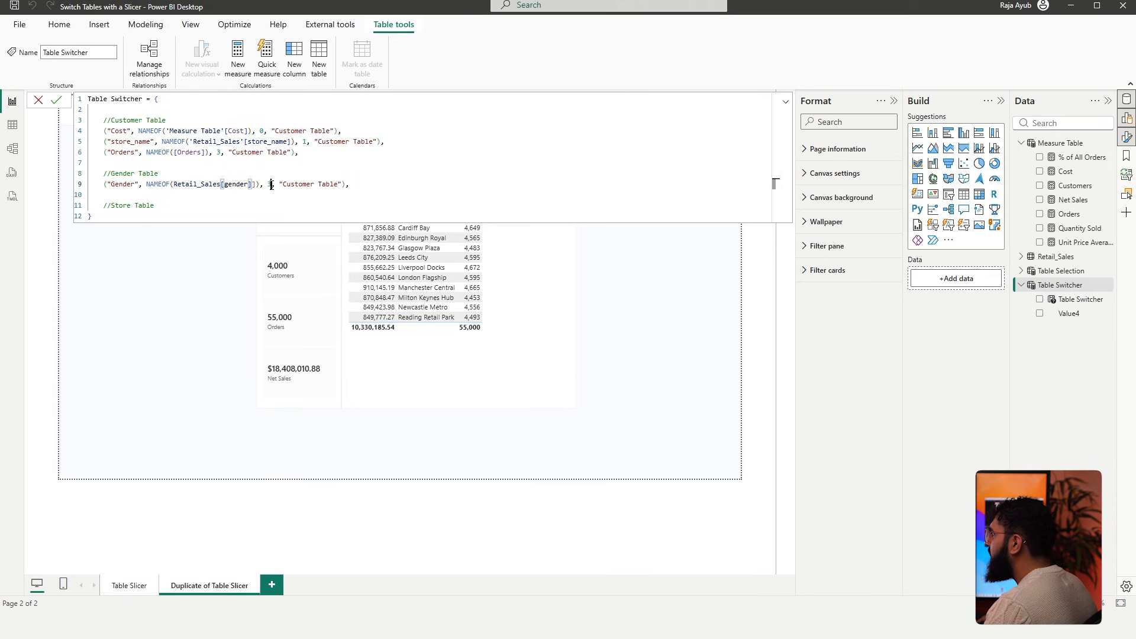
type("10")
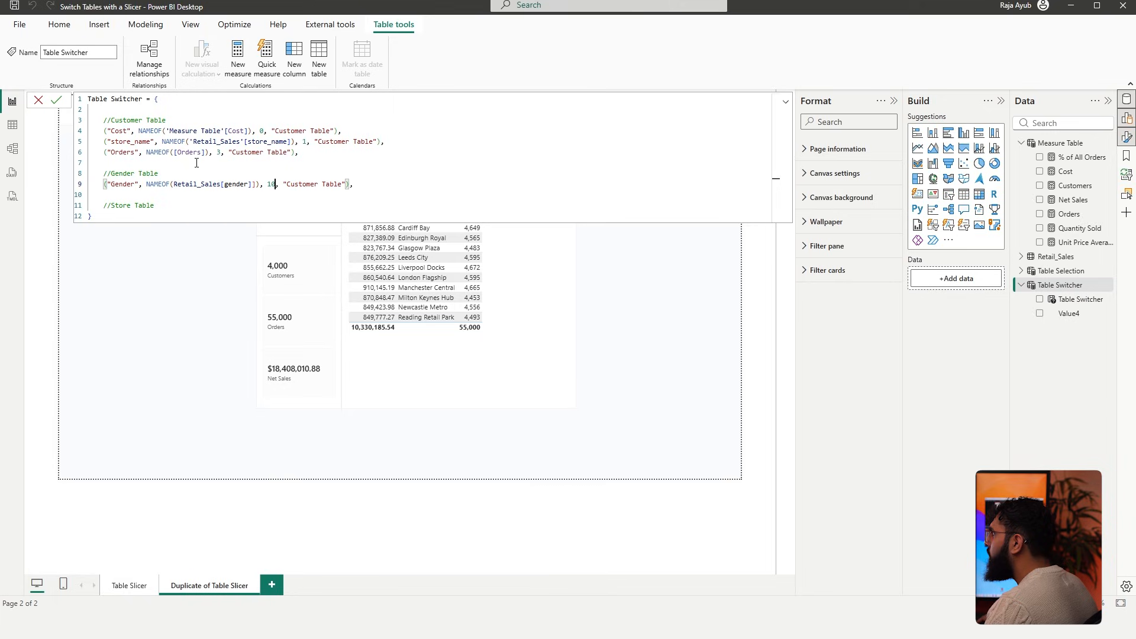
left_click(258, 184)
key("BackSpace")
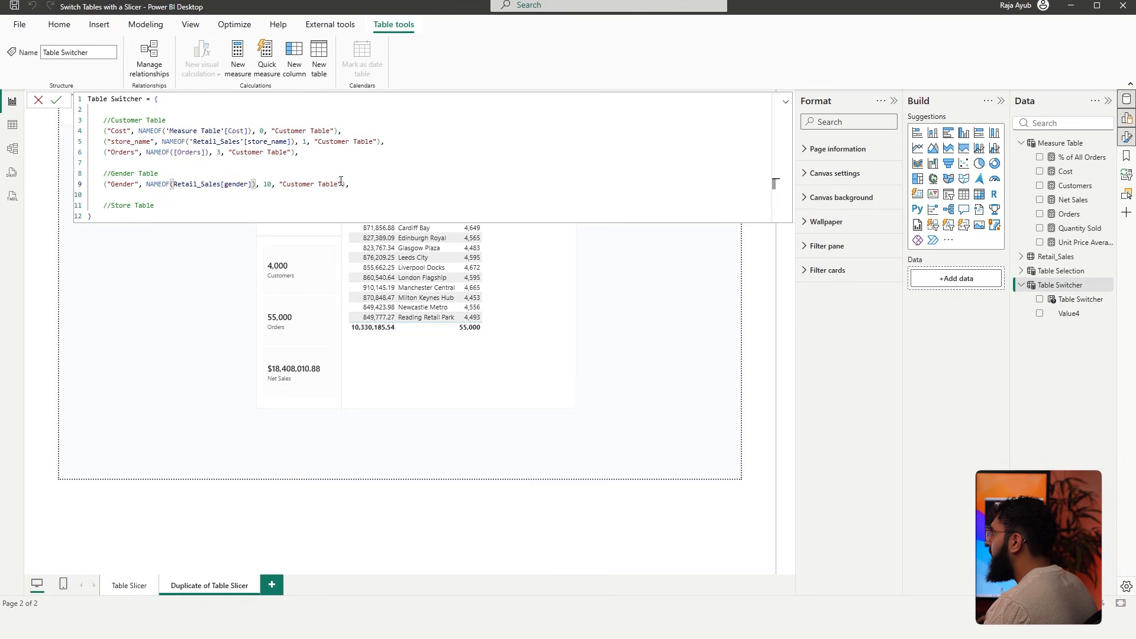
Set the Gender entry's fourth value to "Gender Table", remove its trailing comma, then commit and collapse the Table Switcher definition
left_click_drag(338, 184, 287, 186)
type("Gender")
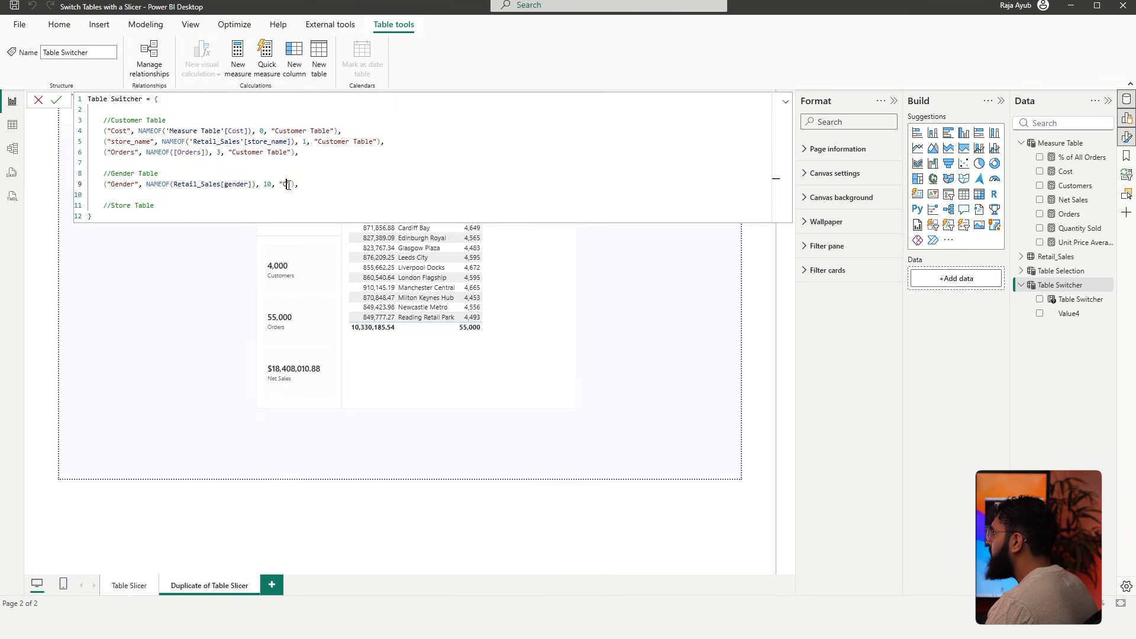
type(" Table")
left_click(431, 187)
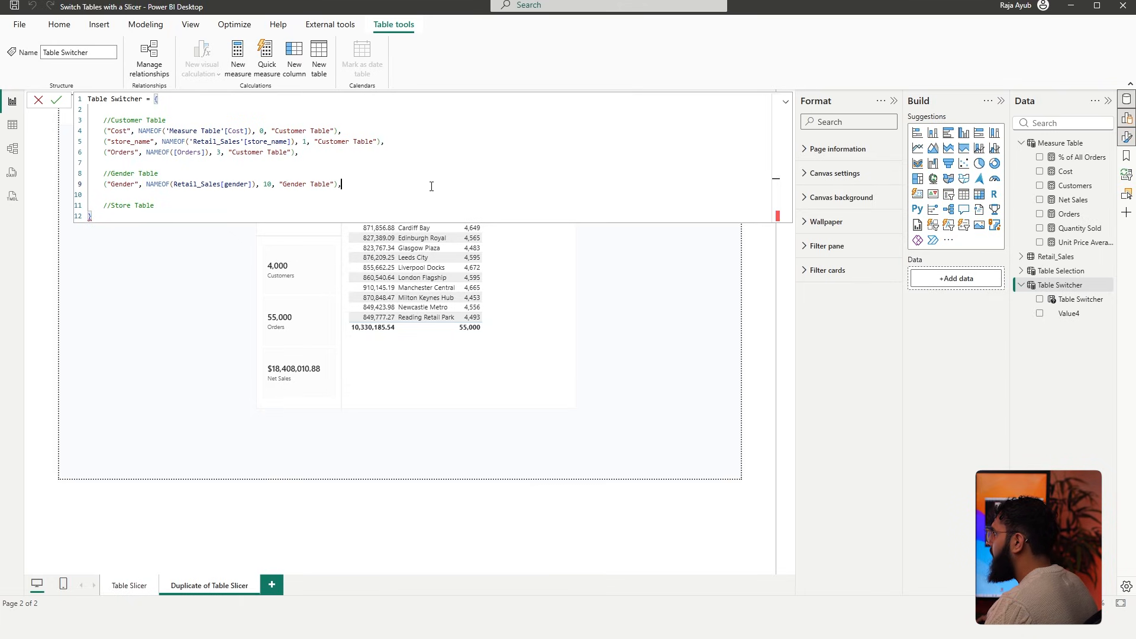
key("BackSpace")
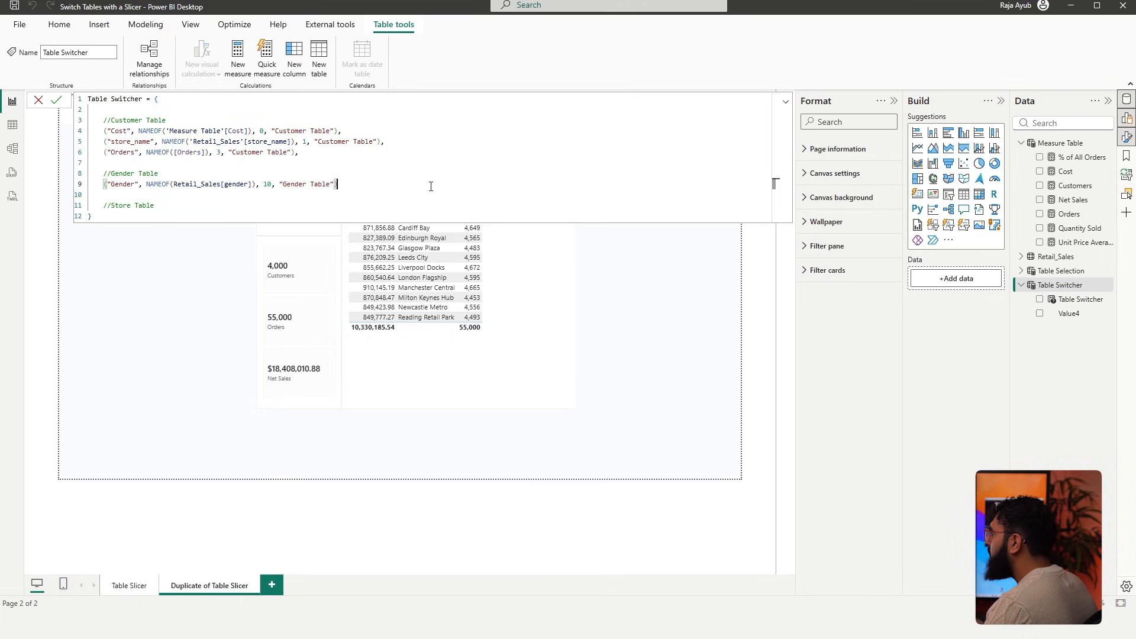
left_click(786, 101)
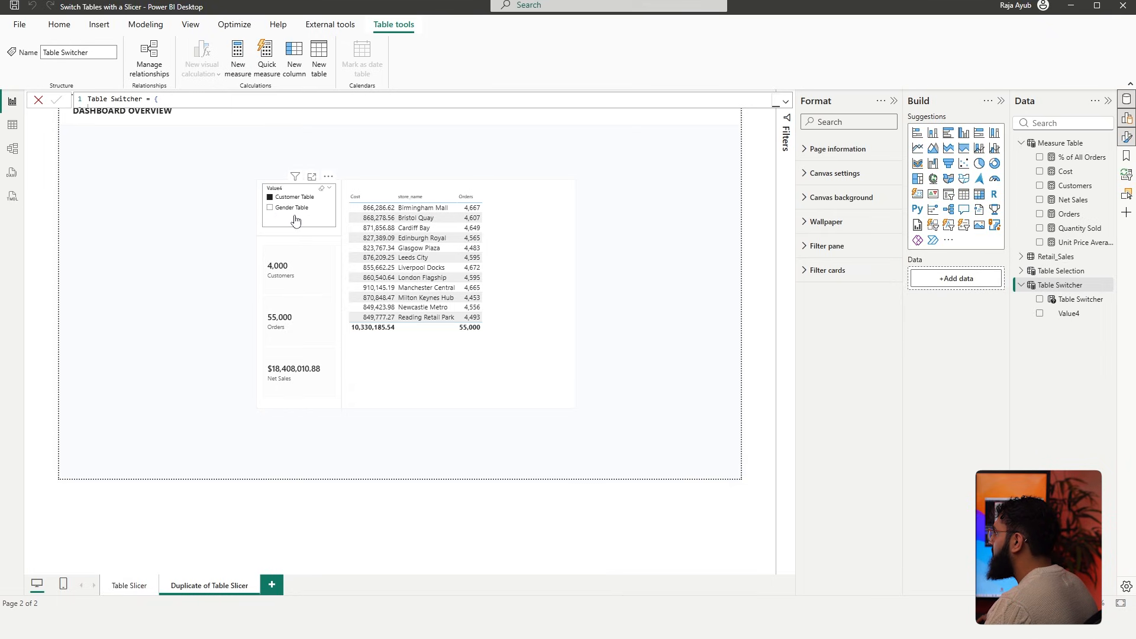
Test the slicer by switching to Gender Table and back to Customer Table
left_click(295, 213)
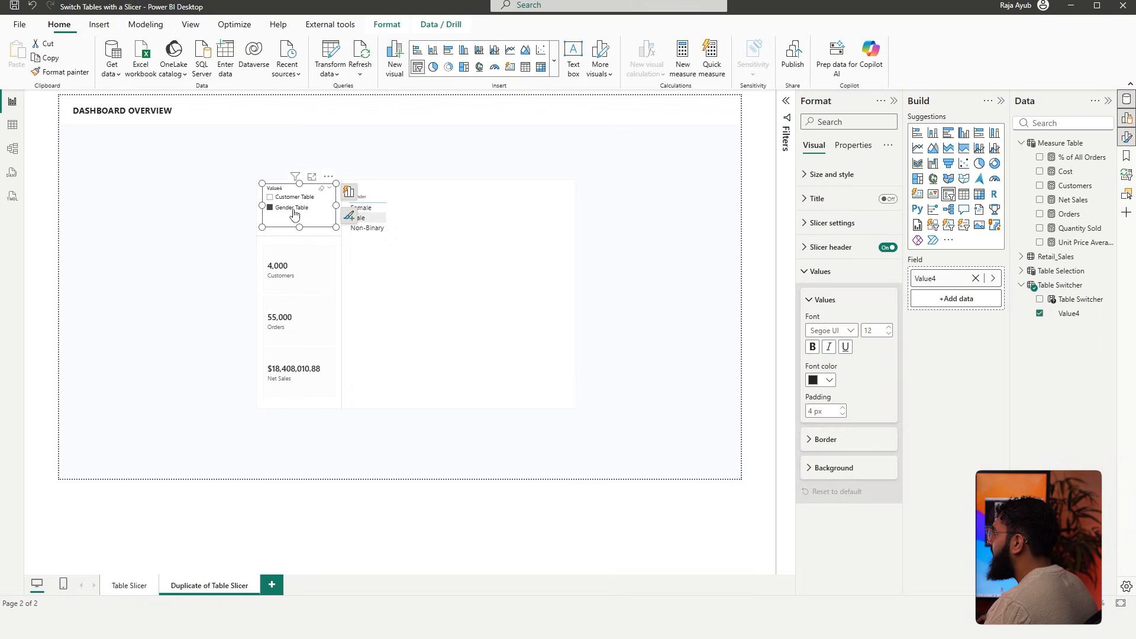
left_click(610, 286)
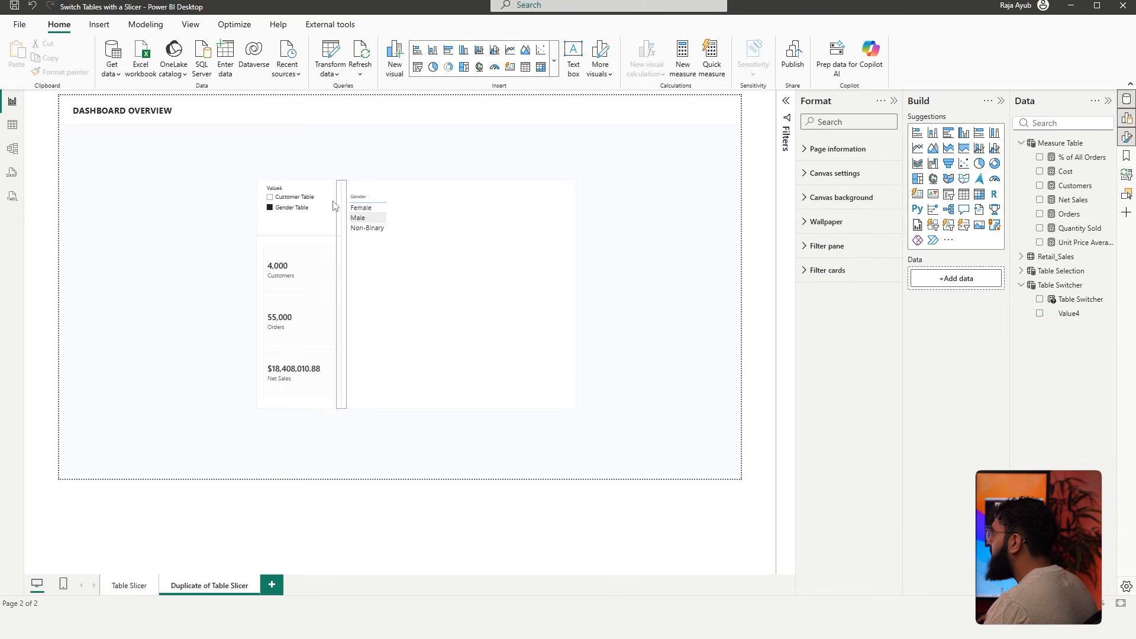
left_click(308, 198)
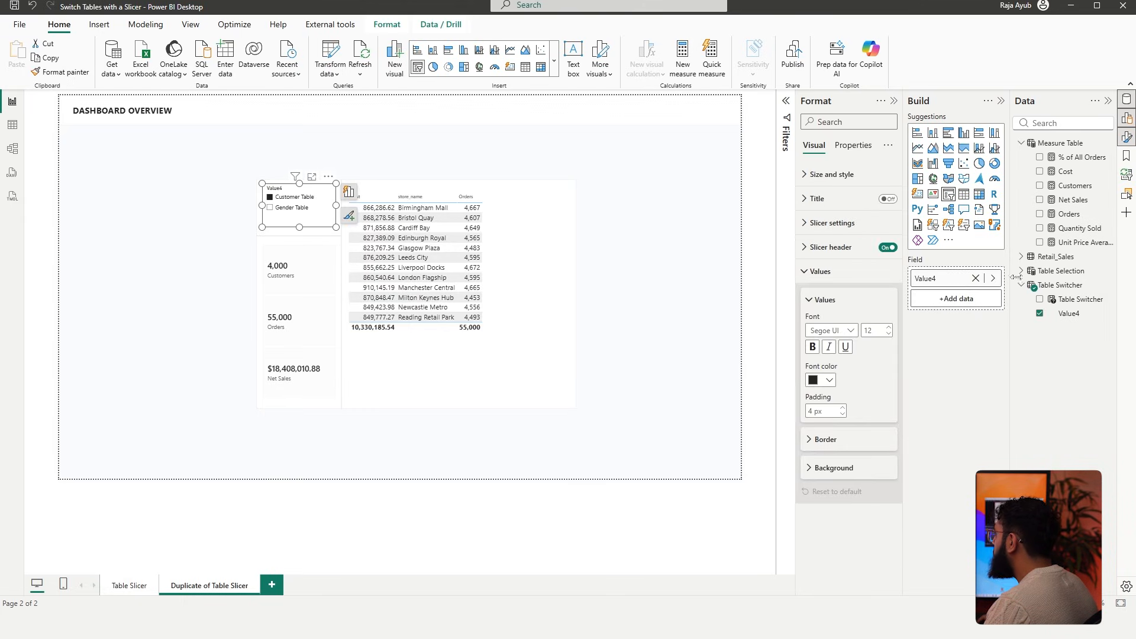
Open the Table Switcher definition, add a trailing comma to the Gender entry, and duplicate that entry on a new line below
left_click(1042, 285)
left_click(785, 101)
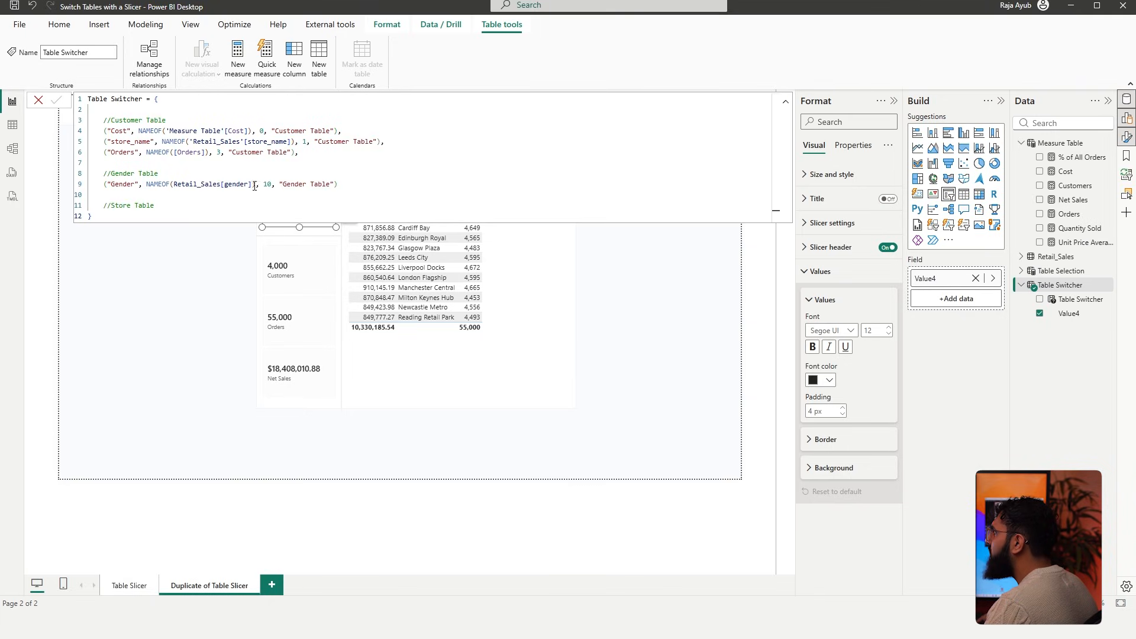
left_click_drag(278, 187, 332, 188)
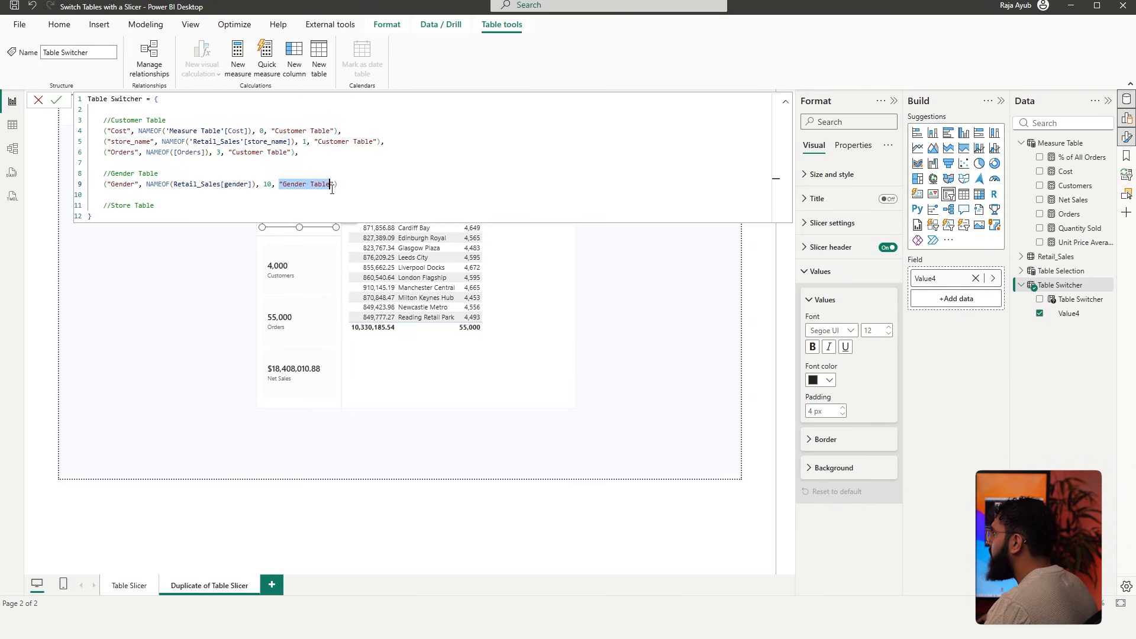
left_click(345, 186)
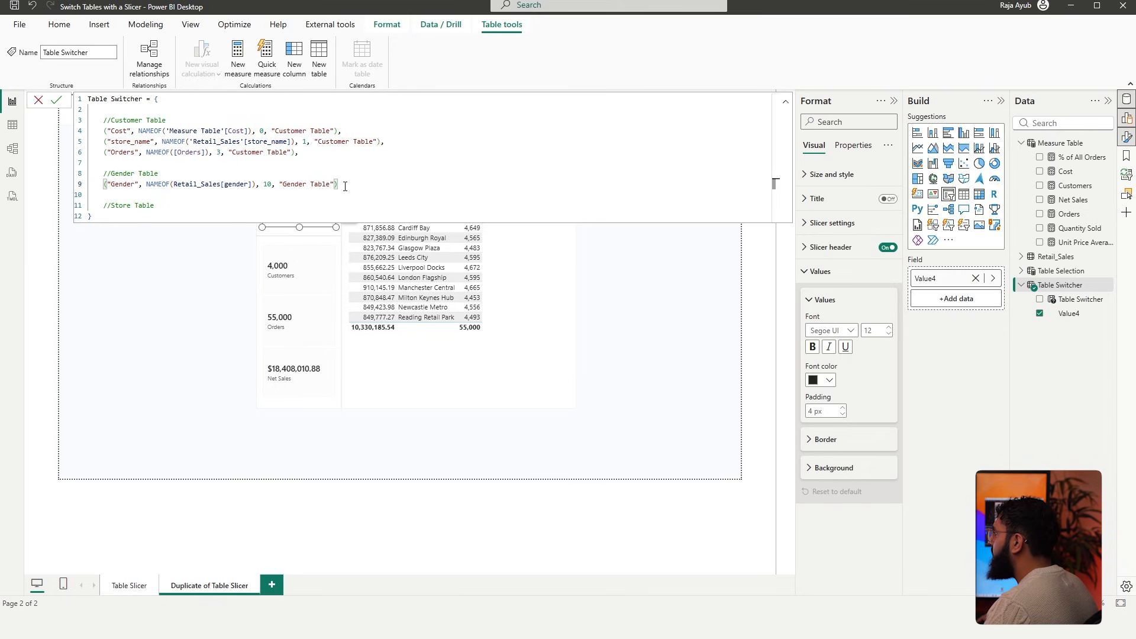
type(",")
left_click_drag(356, 188, 103, 188)
key("ctrl+c")
key("Right")
key("shift+Return")
key("ctrl+v")
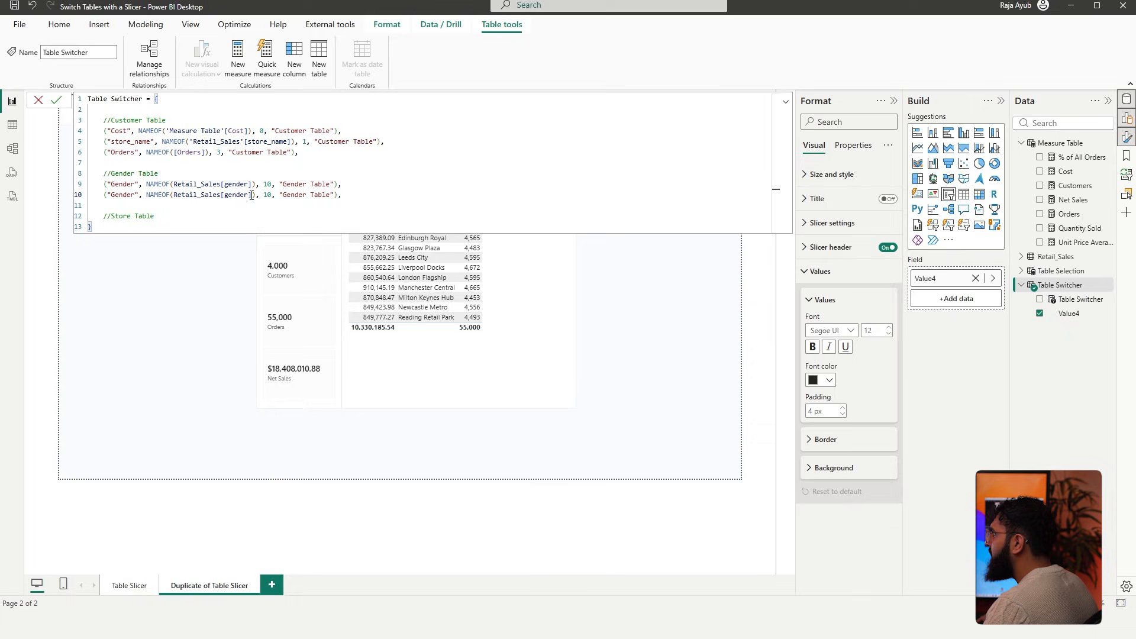
Make the duplicated Gender entry reference the [Orders] measure with order number 11
left_click_drag(251, 195, 176, 195)
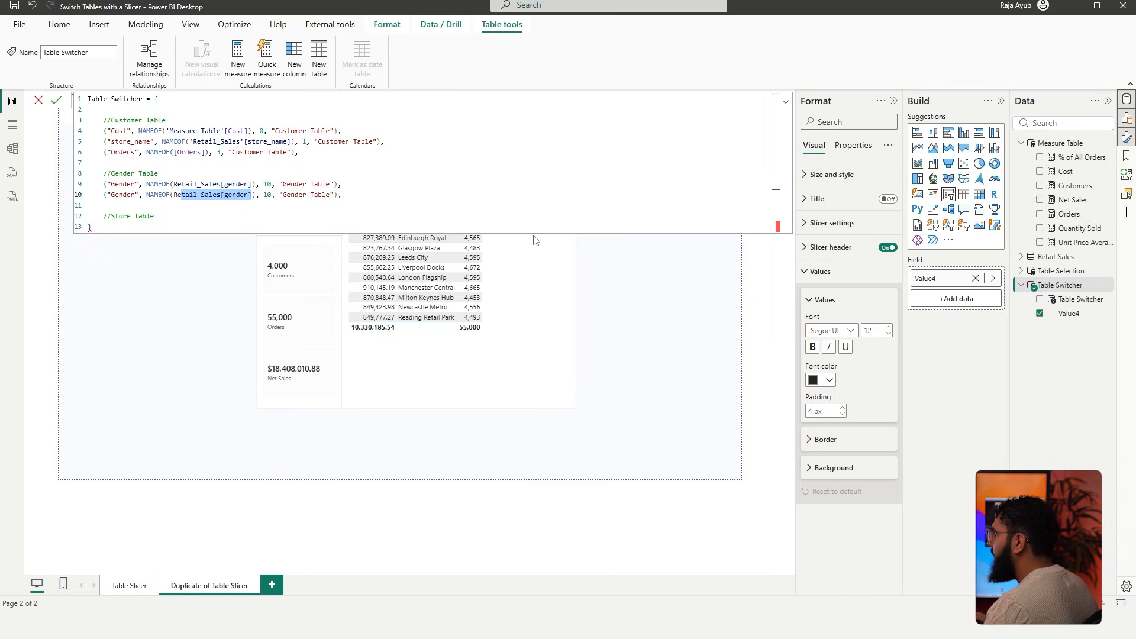
type("Order")
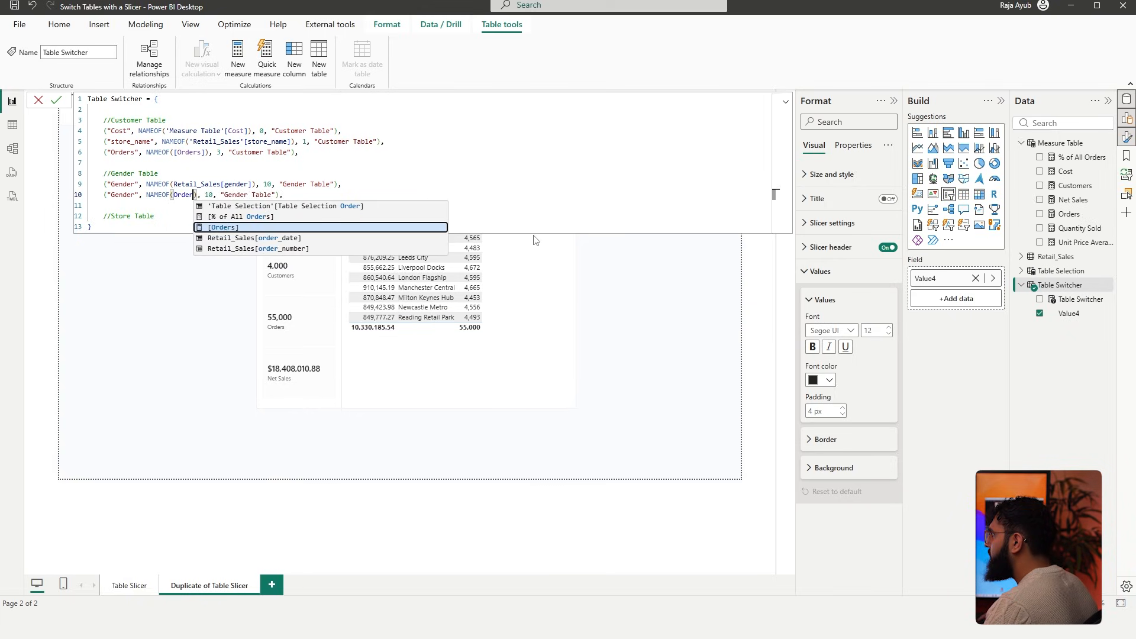
key("Tab")
left_click(225, 195)
key("BackSpace")
type("1")
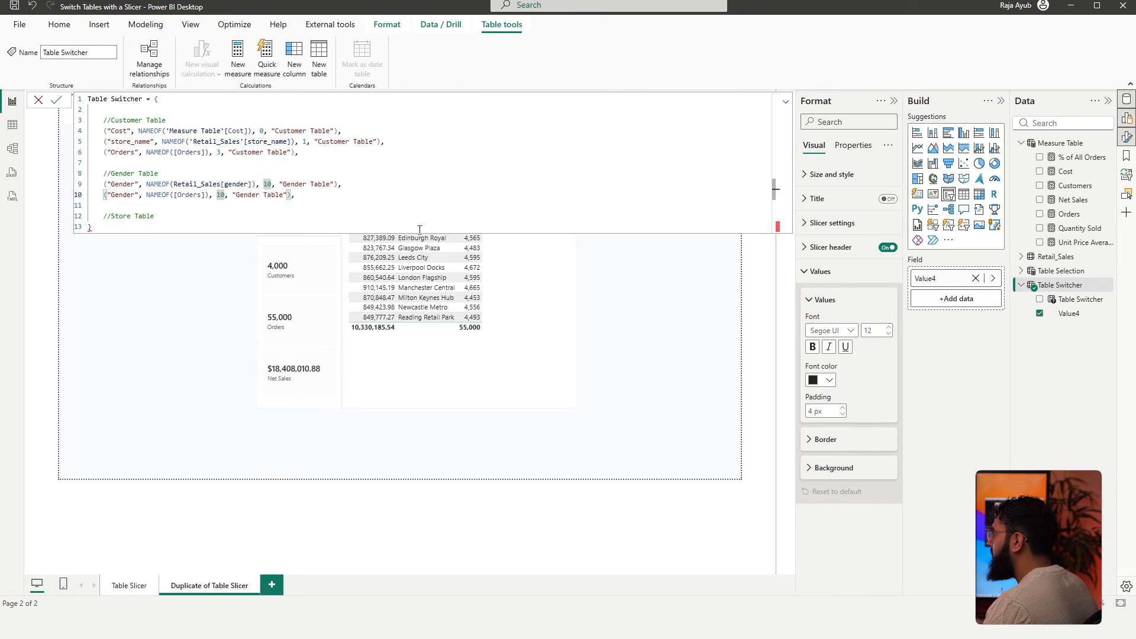
Rename the duplicated entry under the Gender Table comment "Order"
double_click(133, 196)
key("BackSpace")
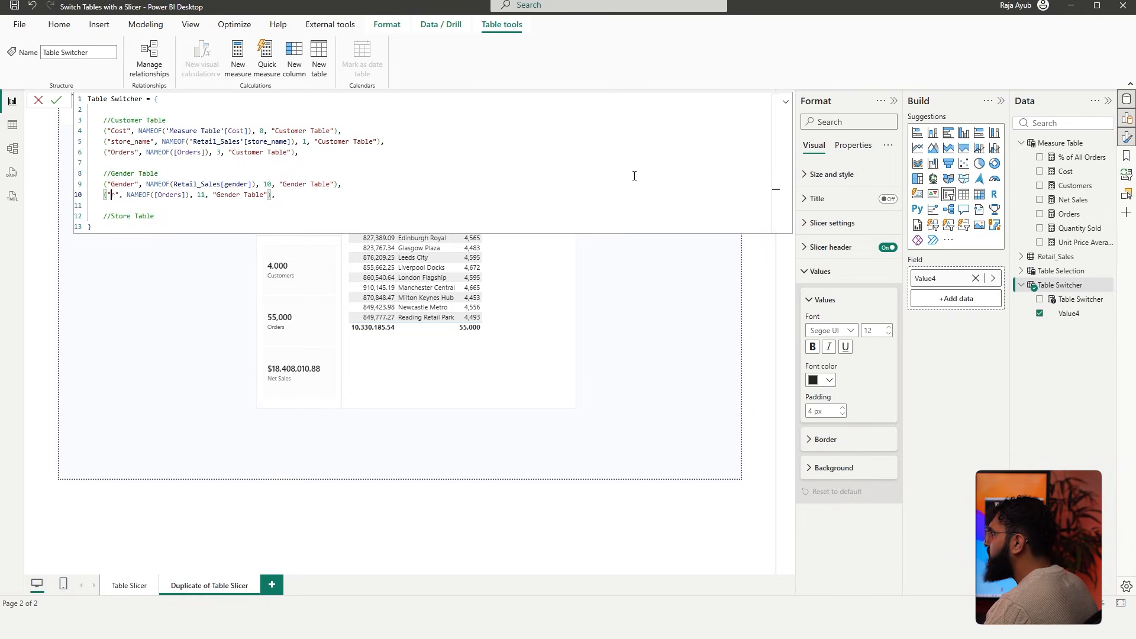
type("Or")
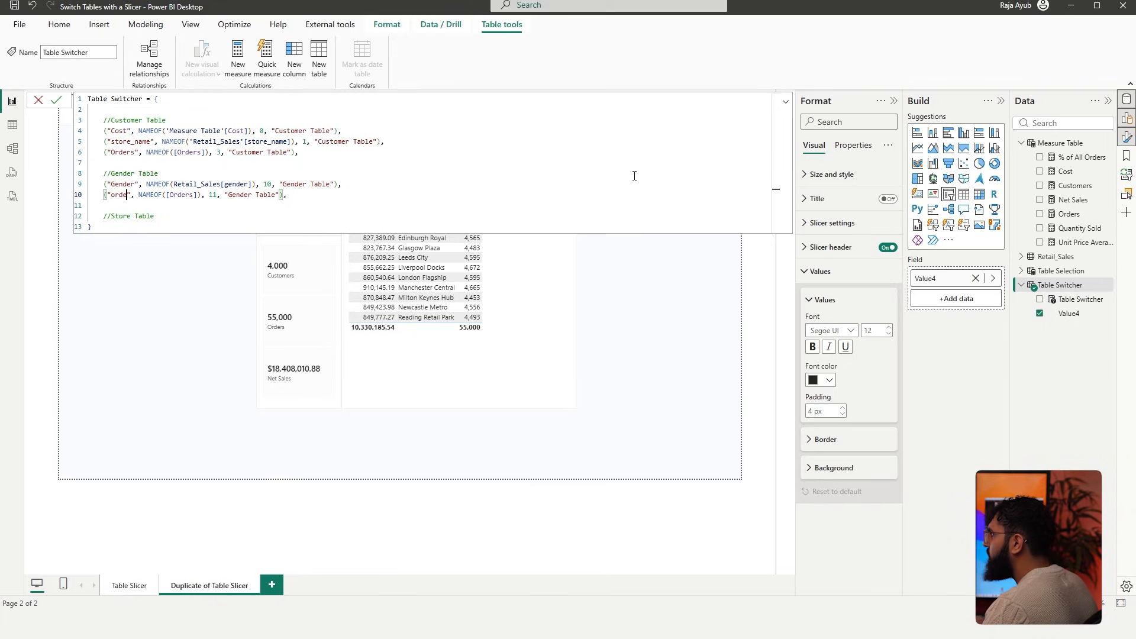
type("der")
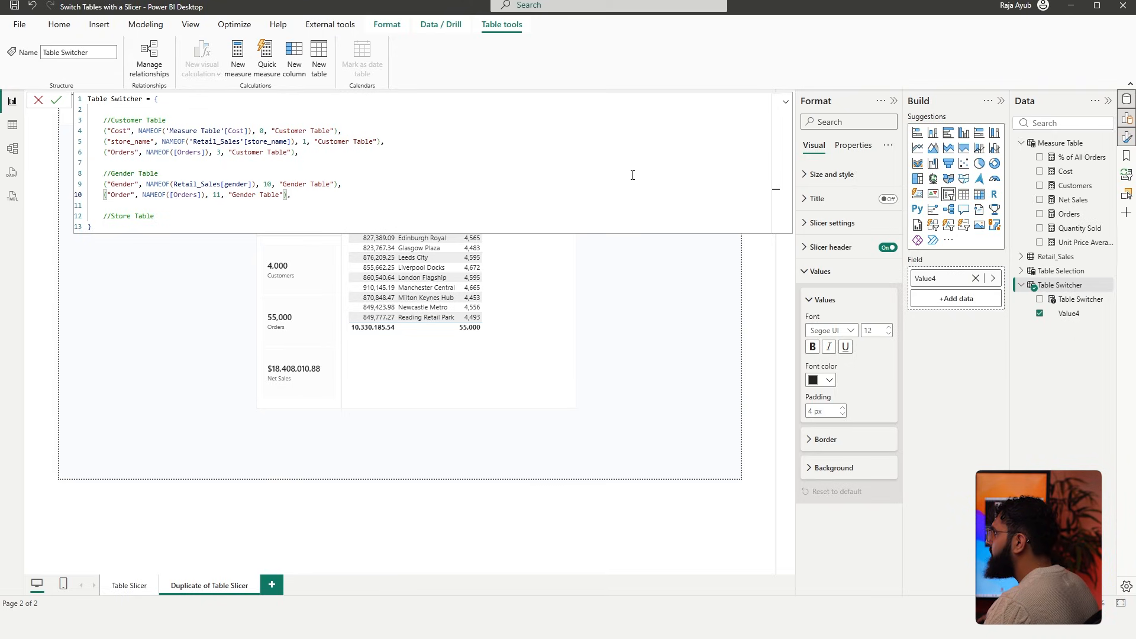
Copy the Order entry beneath the Store Table comment and set the copy's fourth value to "Store Table"
left_click_drag(307, 196, 103, 196)
key("ctrl+c")
left_click(170, 212)
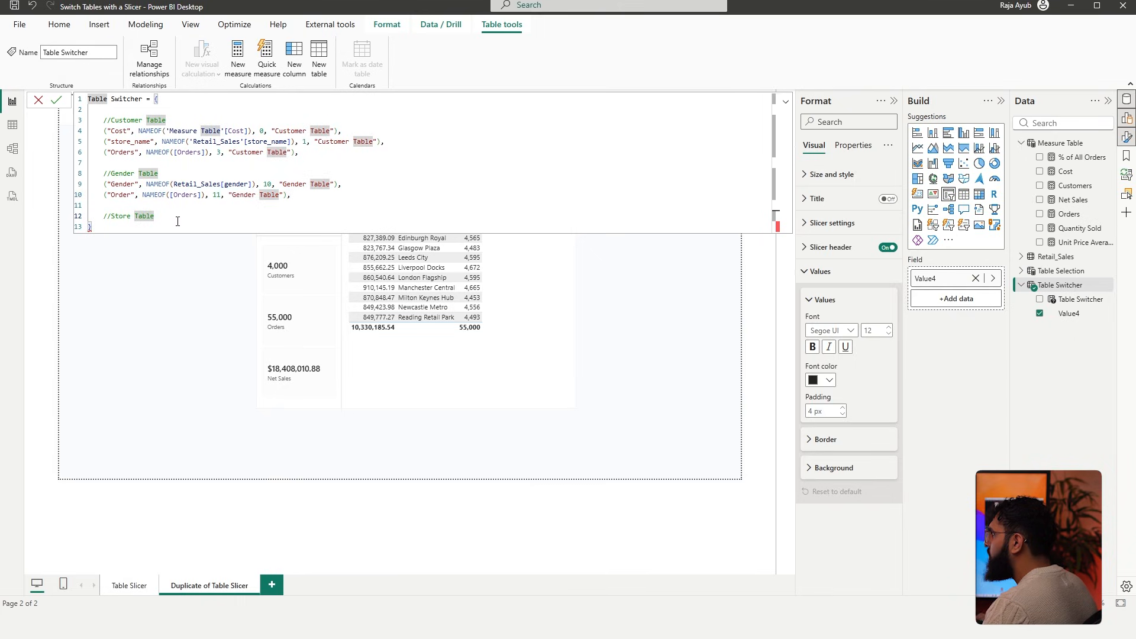
key("Return")
key("ctrl+v")
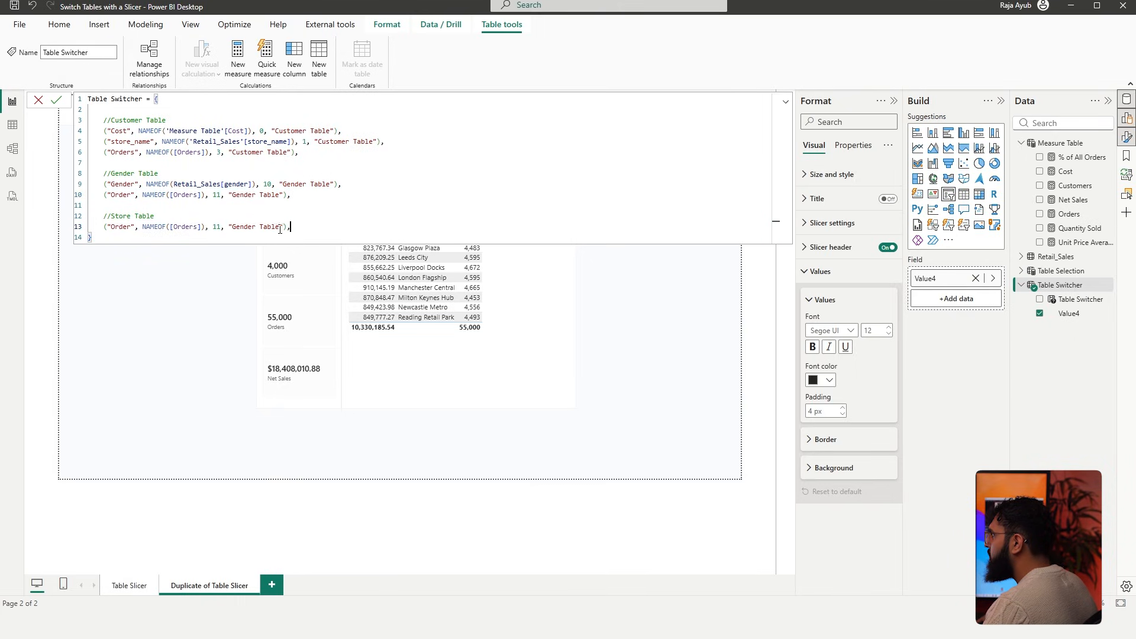
left_click_drag(280, 228, 237, 229)
type("Store Table")
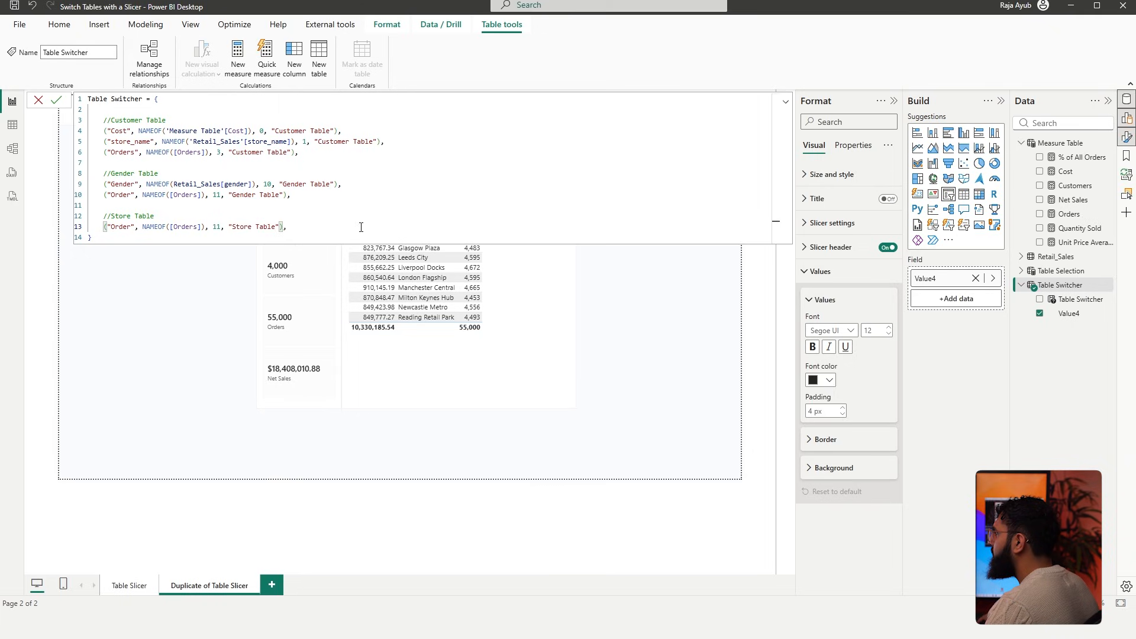
Rename the copied entry under the Store Table comment "Store Name"
left_click_drag(128, 228, 116, 227)
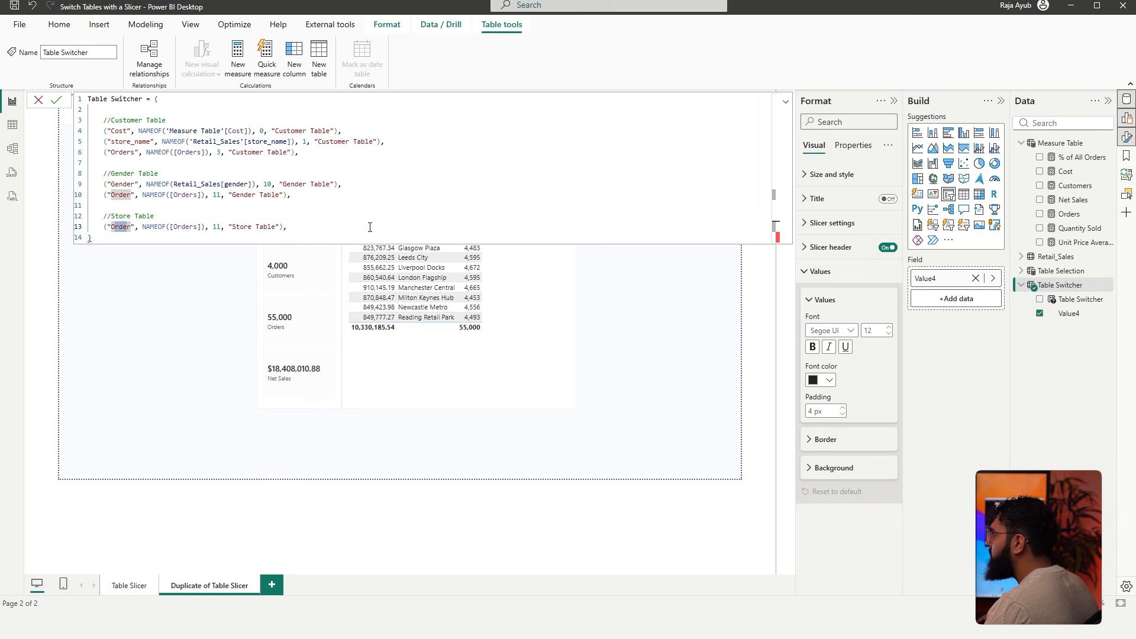
type("Store Na")
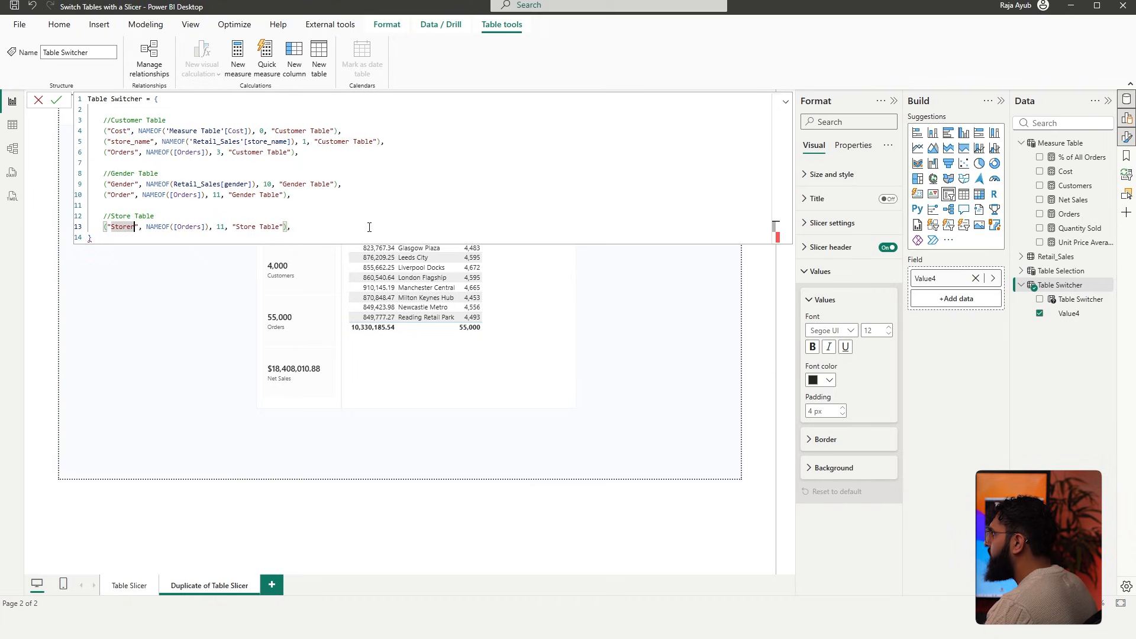
type("me")
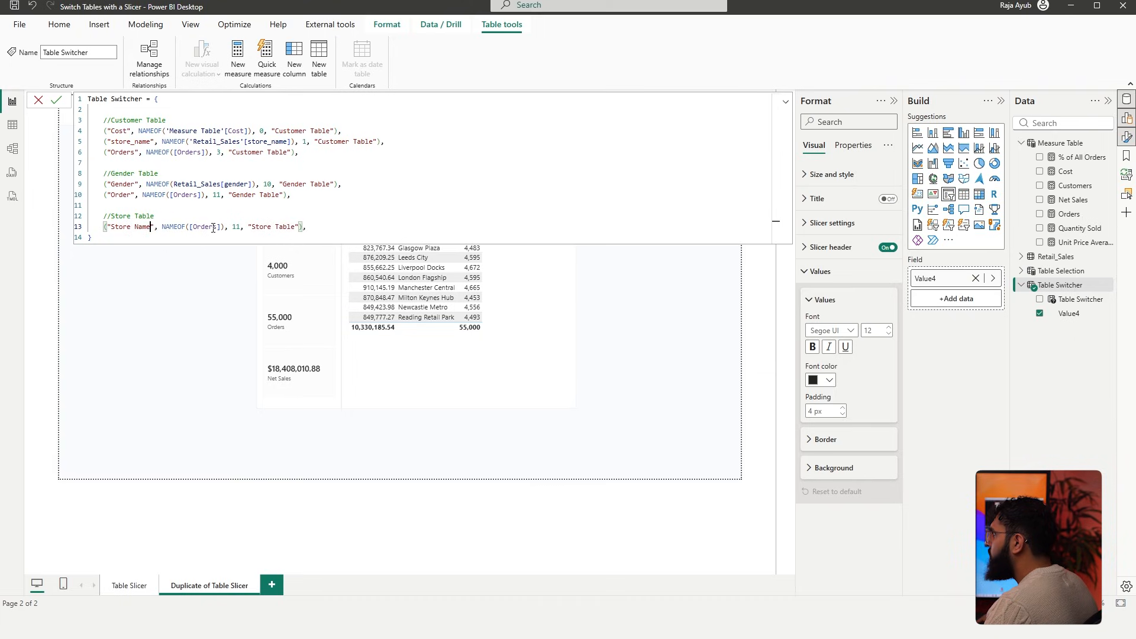
Make the Store Name entry reference Retail_Sales[store_name] with order number 20
left_click(216, 226)
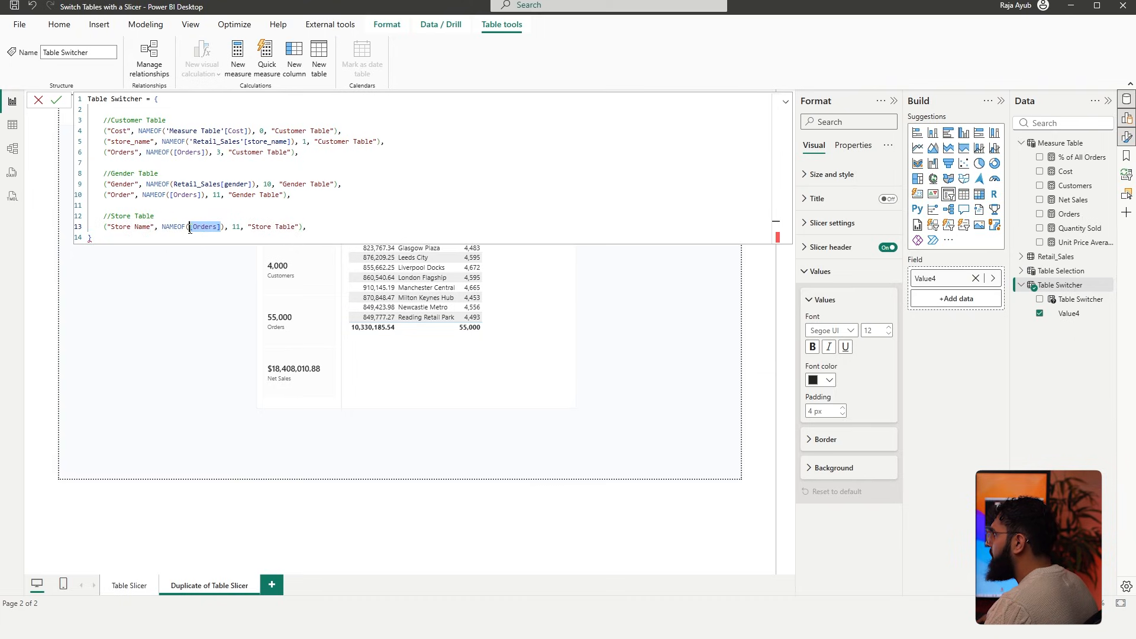
type("Store")
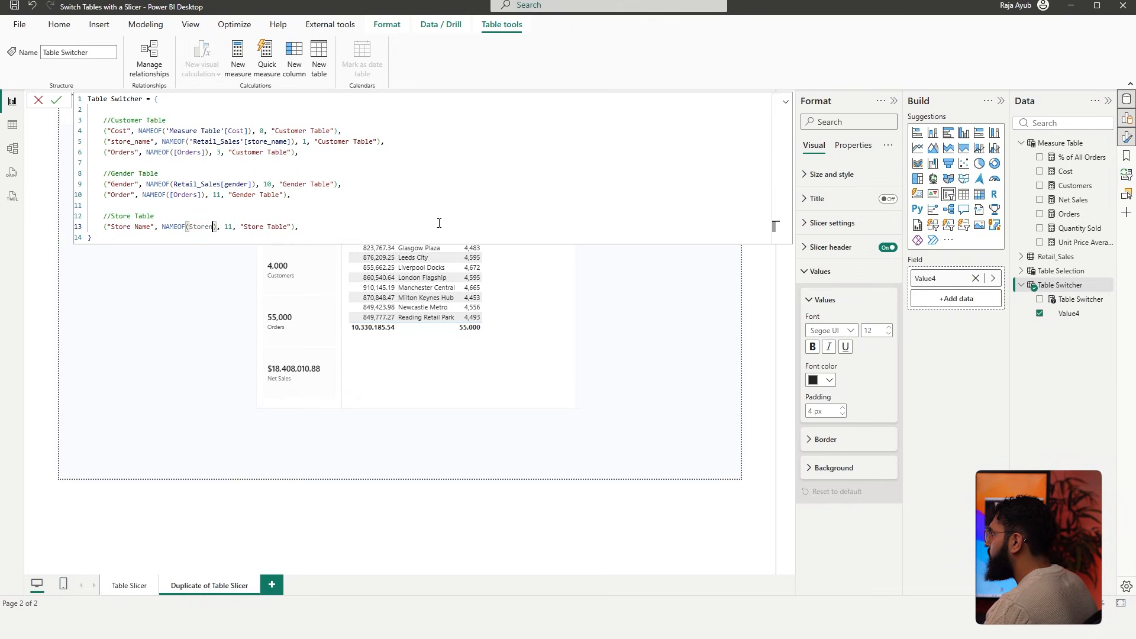
key("Down")
key("Tab")
left_click(302, 229)
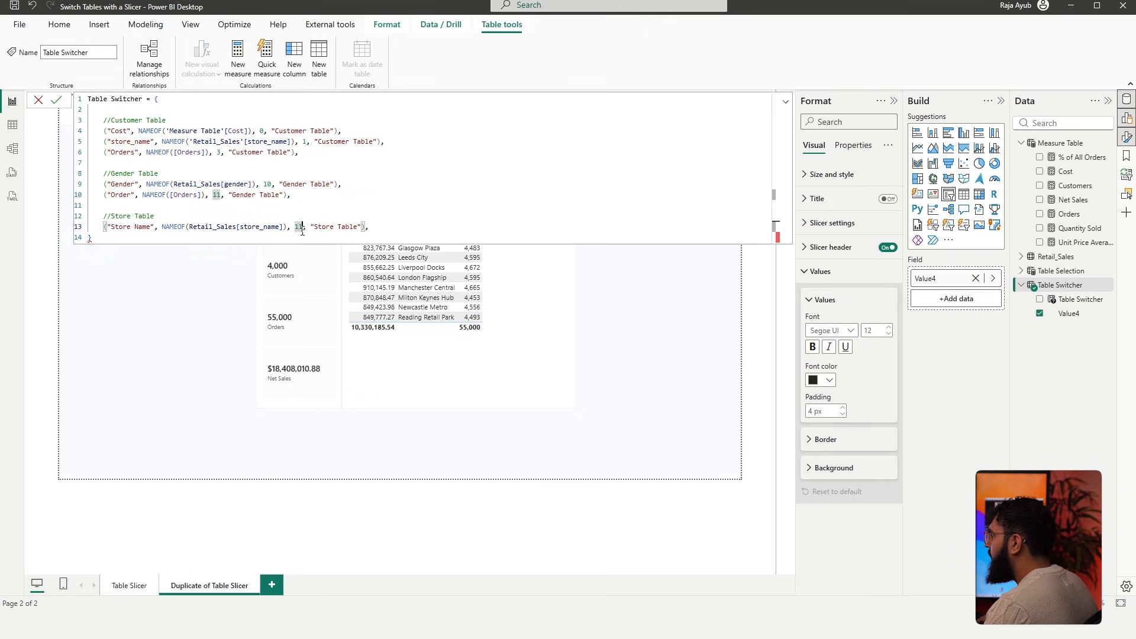
key("BackSpace")
key("BackSpace")
type("20")
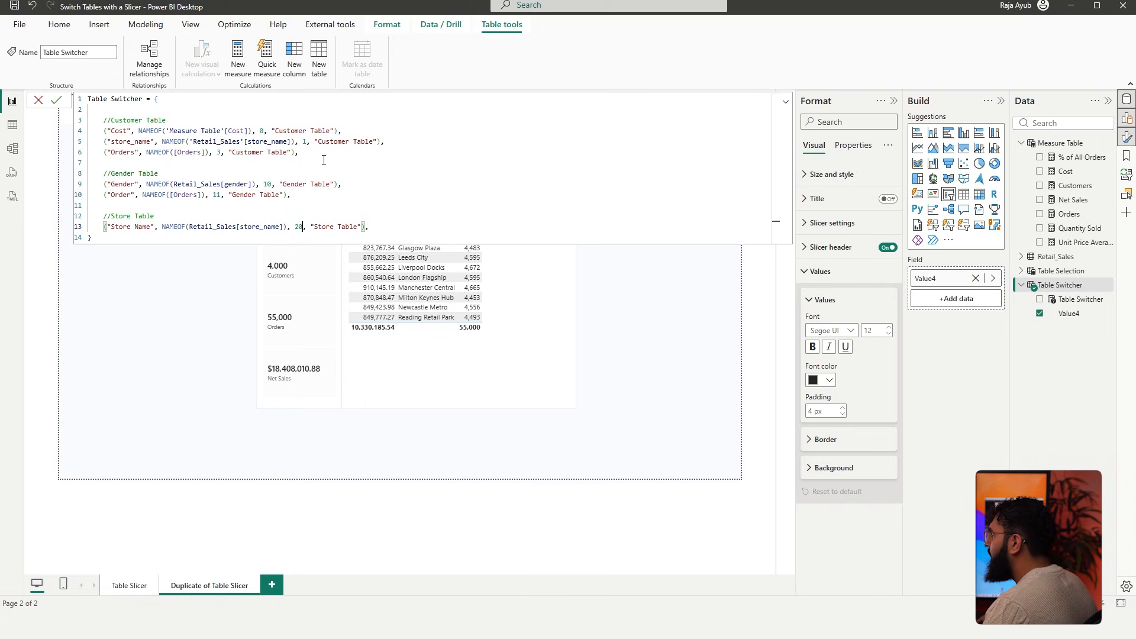
Copy the Cost entry below Store Name, giving the copy order number 21 and the group value "Store Table"
left_click_drag(342, 131, 107, 130)
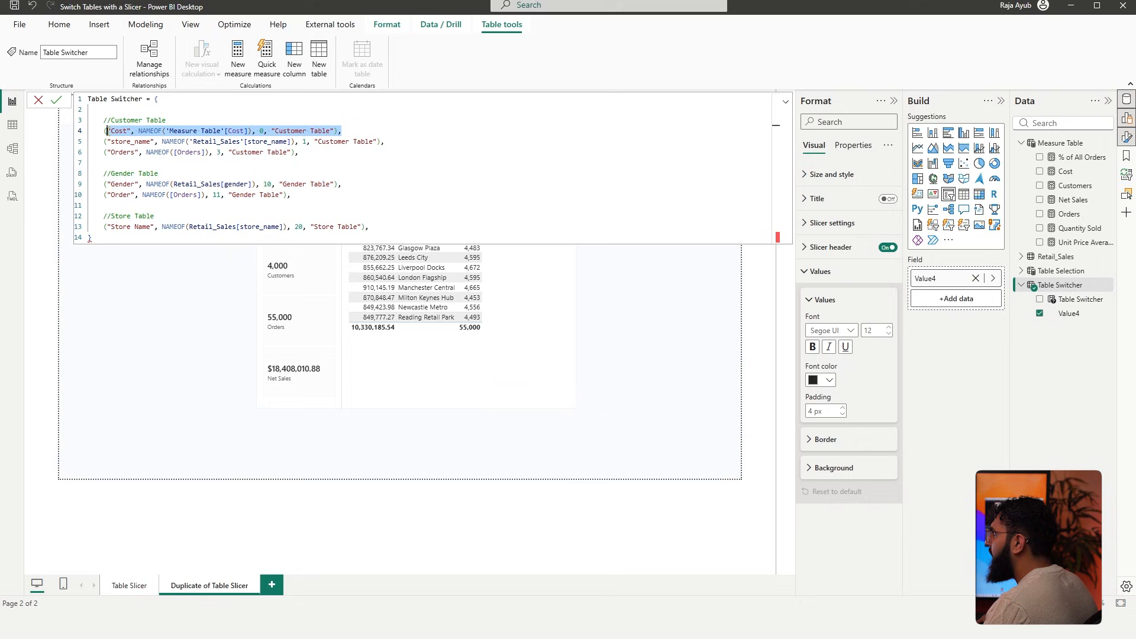
left_click(379, 226)
key("Return")
key("ctrl+v")
left_click_drag(314, 226, 276, 240)
key("ctrl+v")
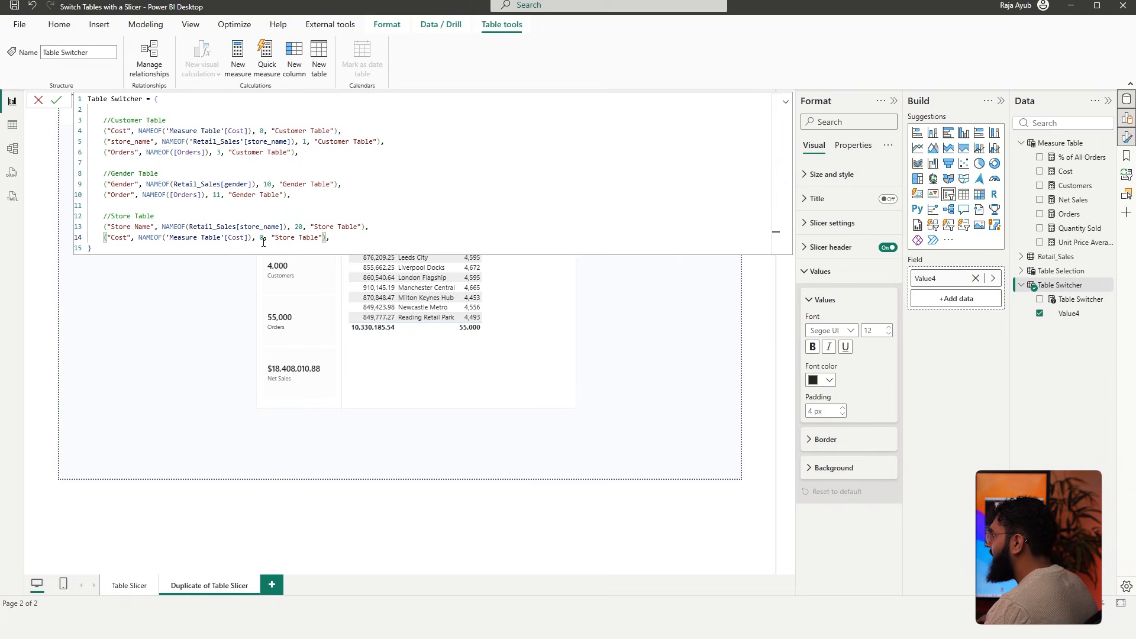
double_click(261, 237)
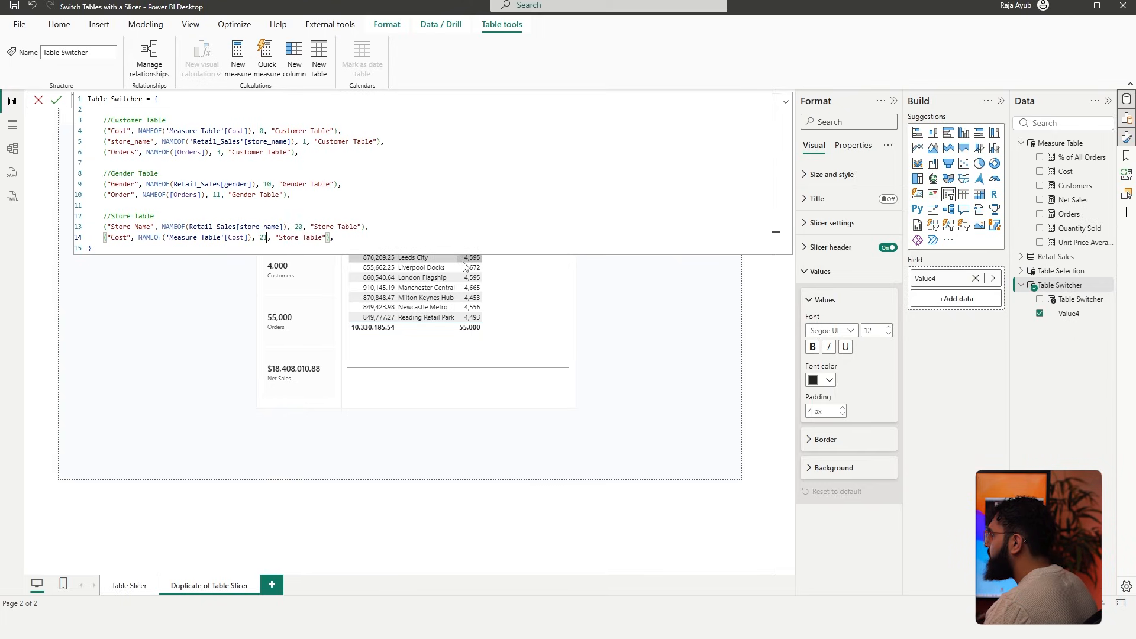
Duplicate the Store Table Cost entry on a new line and rename the duplicate "Sales"
left_click_drag(334, 238, 105, 242)
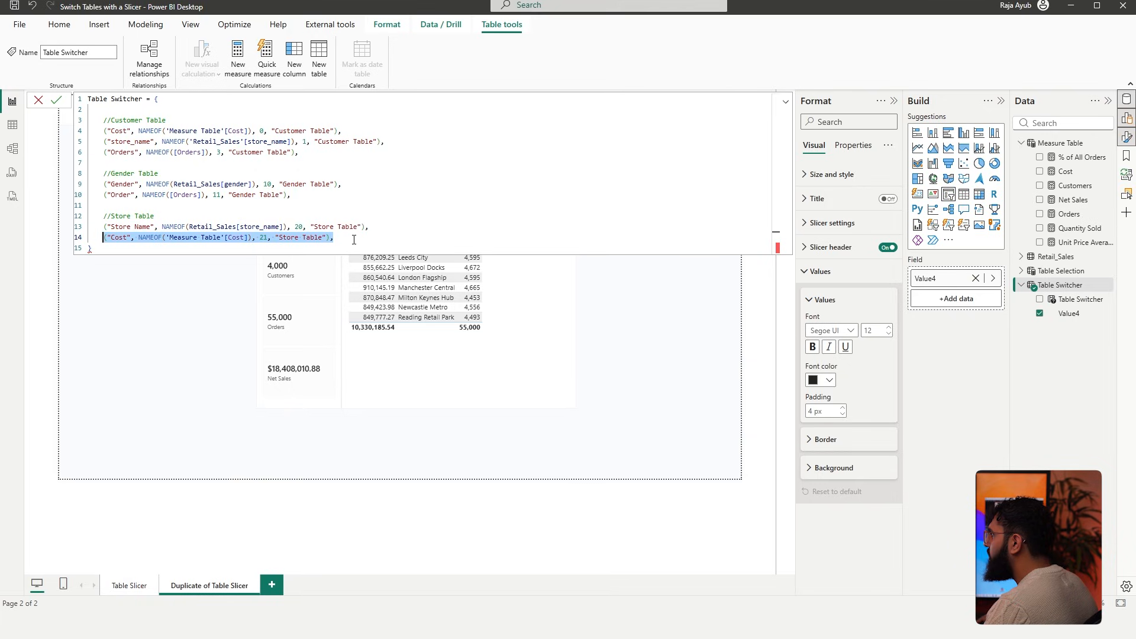
key("ctrl+c")
key("End")
key("Return")
key("ctrl+v")
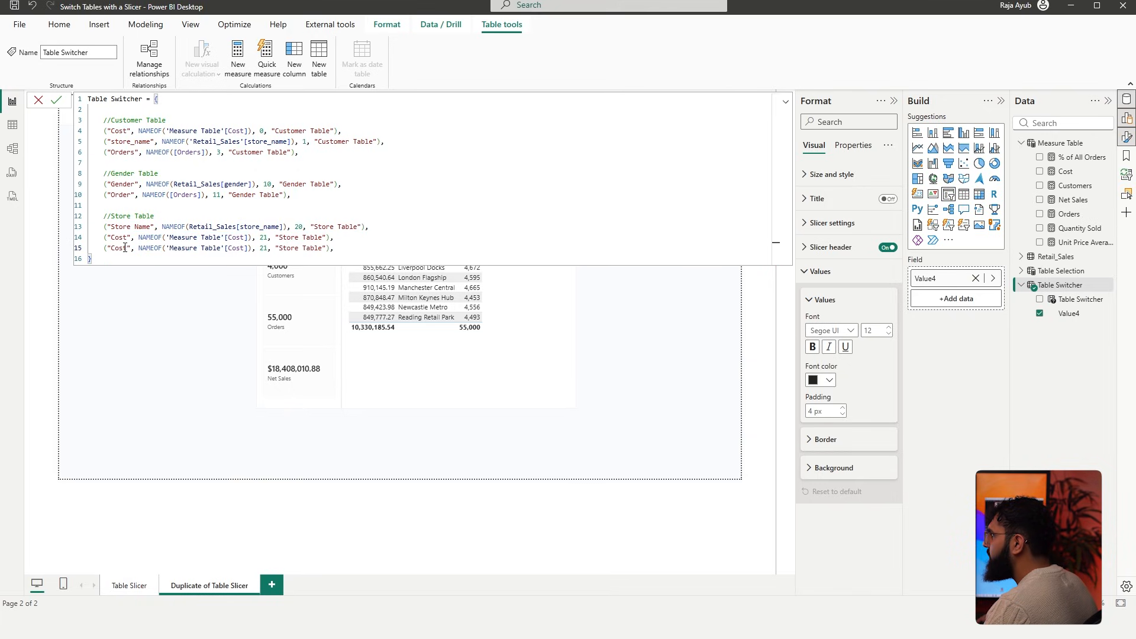
double_click(120, 248)
type("Sales")
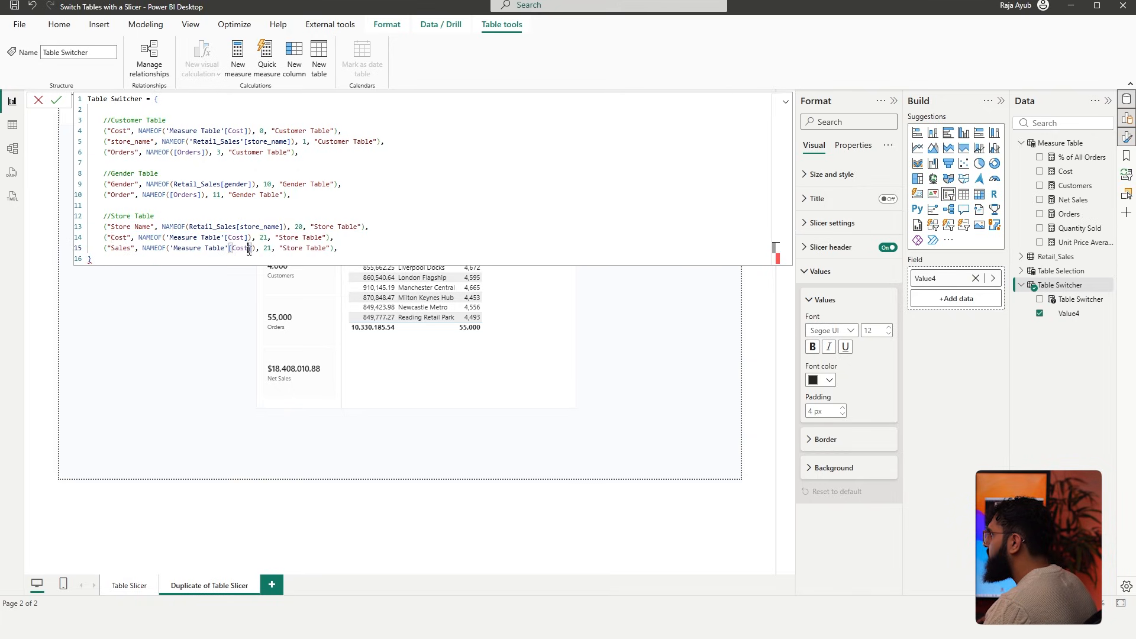
Make the Sales entry reference 'Measure Table'[Net Sales]
left_click(249, 249)
key("BackSpace")
key("BackSpace")
key("BackSpace")
key("BackSpace")
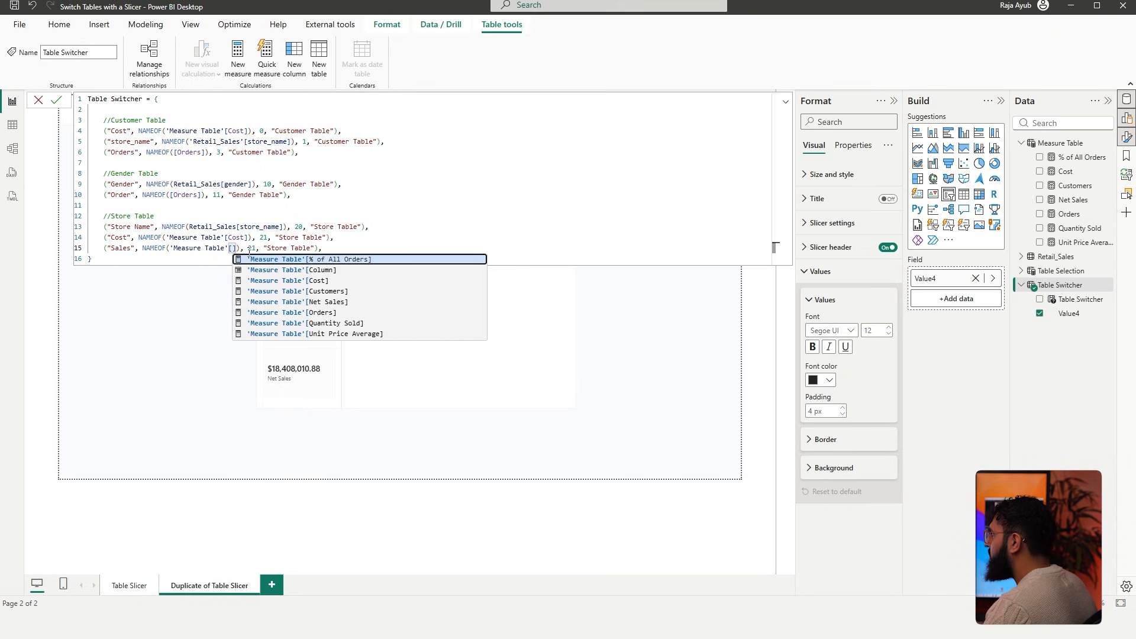
key("Down")
key("Down")
key("Down")
key("Down")
key("Tab")
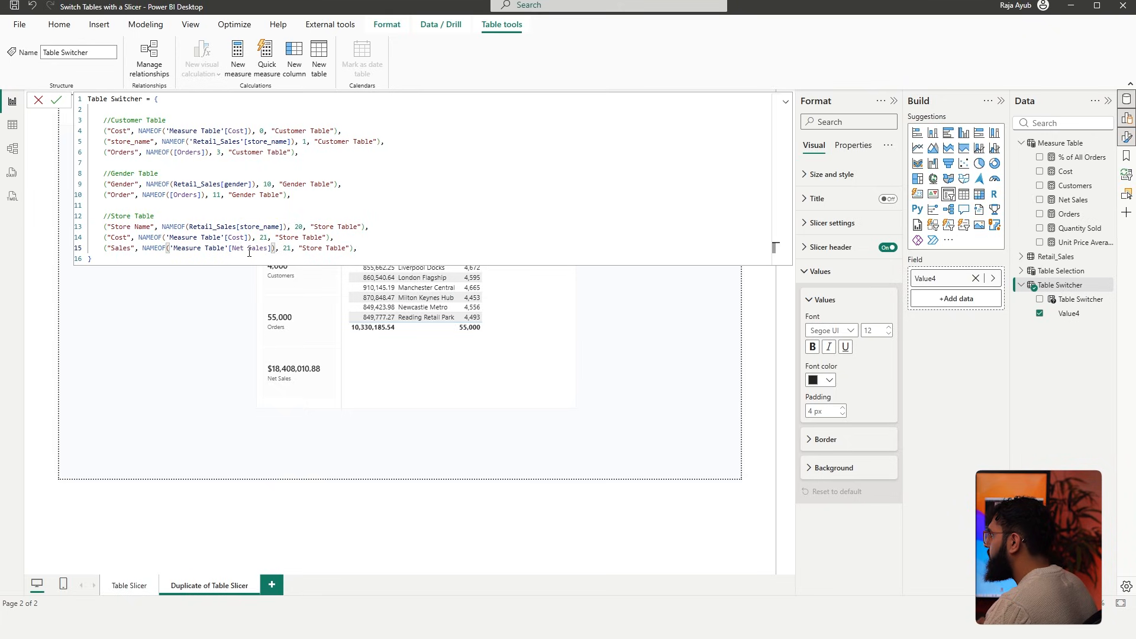
Remove the Sales entry's trailing comma, then commit and collapse the Table Switcher definition
left_click(360, 246)
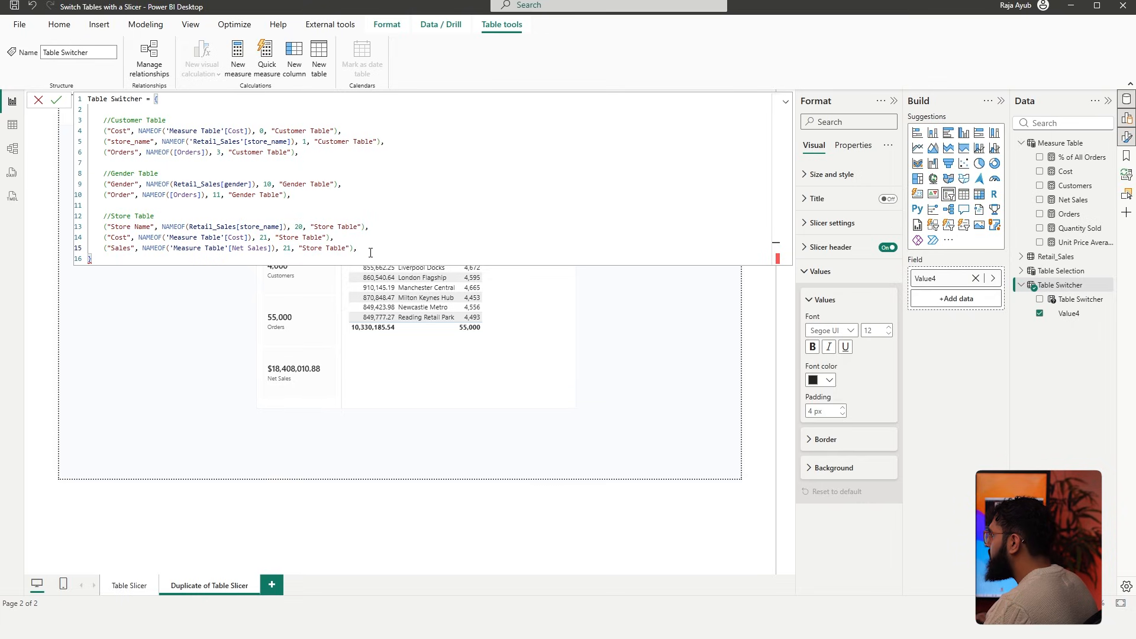
key("BackSpace")
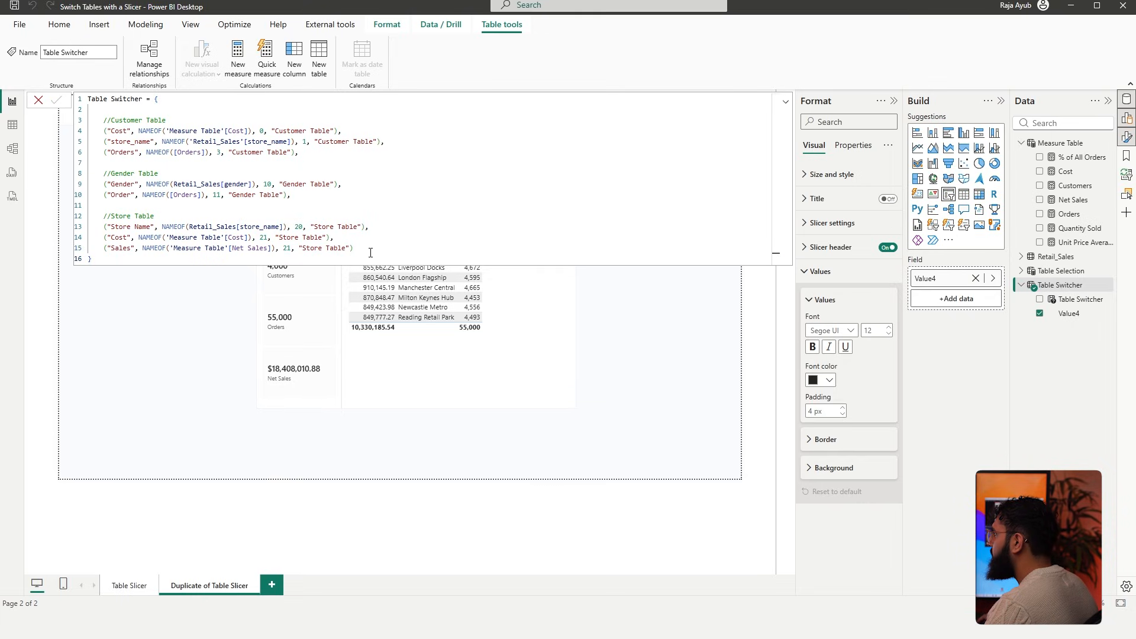
left_click(786, 105)
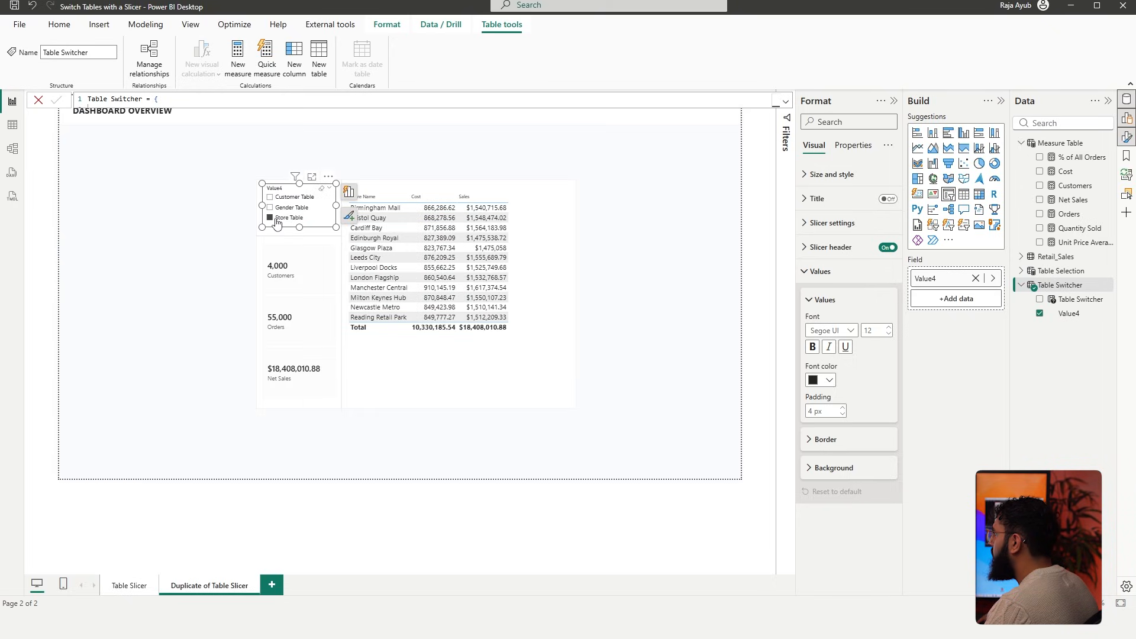
Test the three-option slicer by switching from Store Table to Gender Table and back to Customer Table
left_click(618, 195)
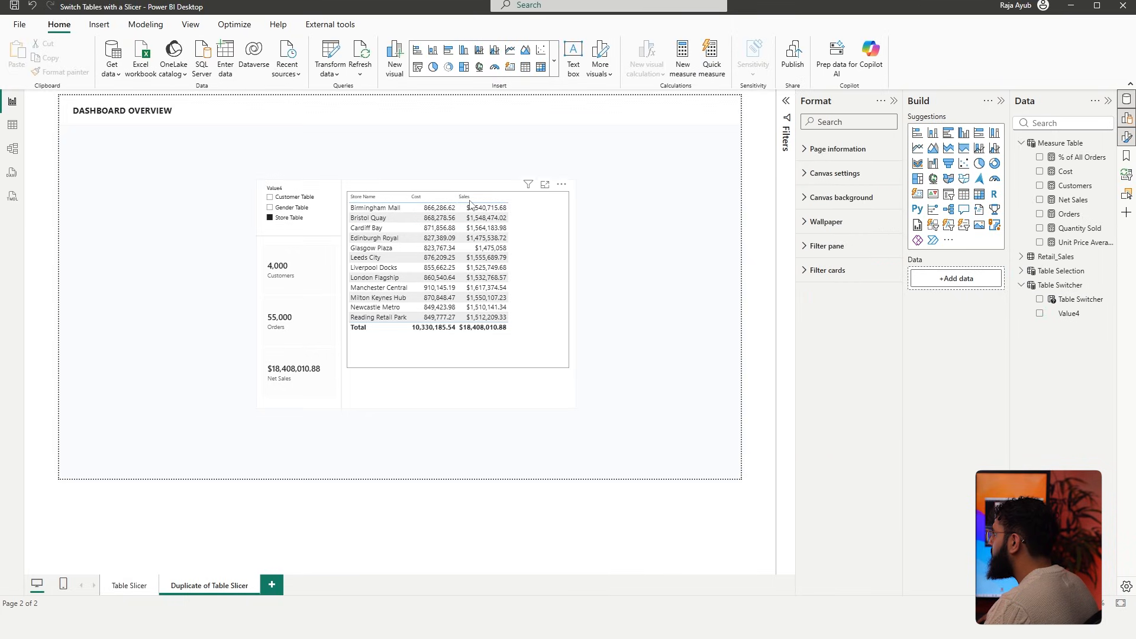
left_click(304, 210)
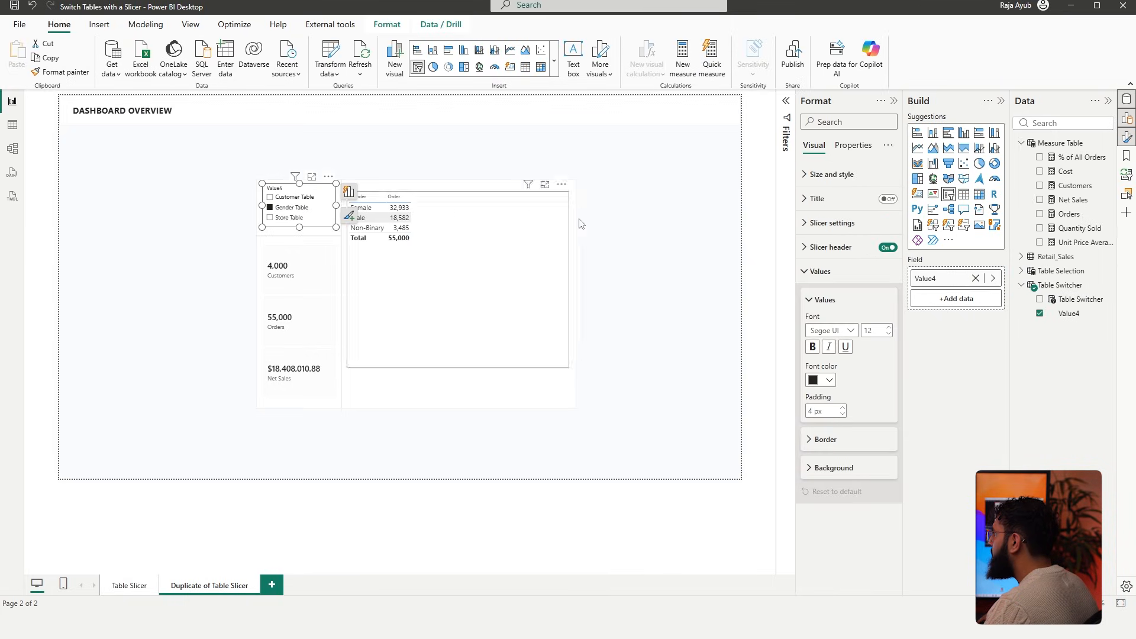
left_click(603, 224)
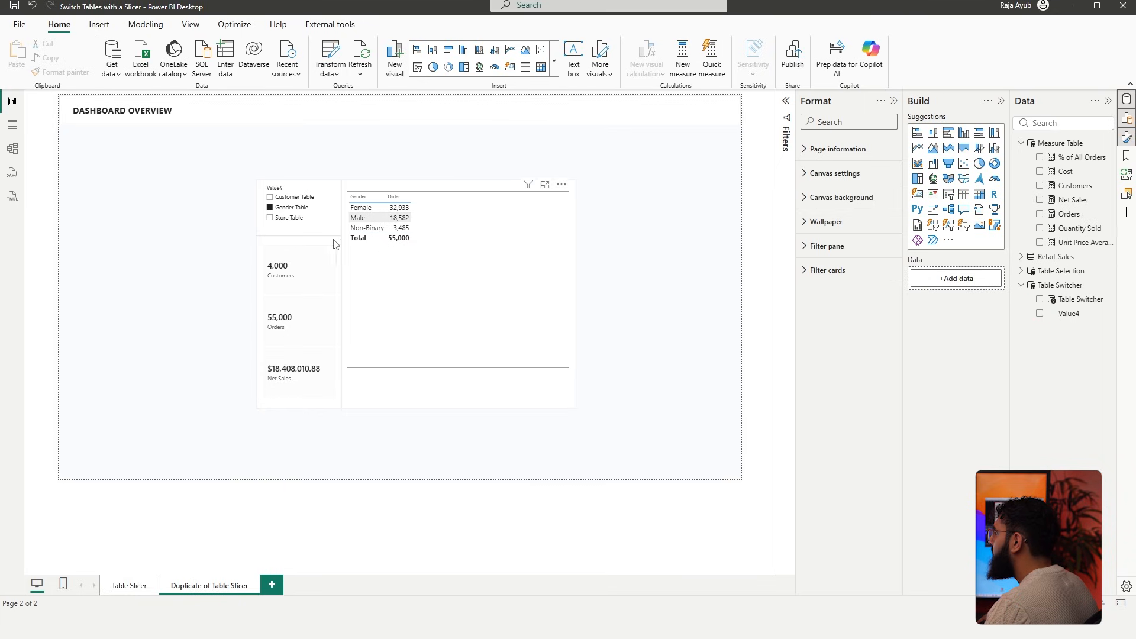
left_click(296, 199)
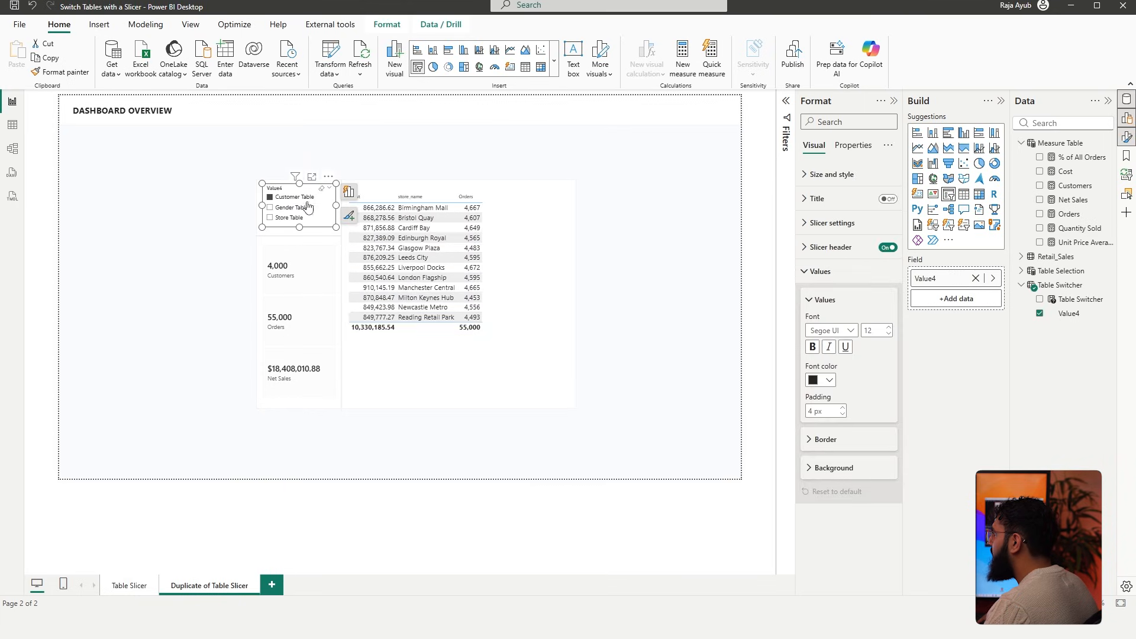
Open the full Table Switcher definition and make the Customer Table's store_name entry reference 'Retail_Sales'[Name]
left_click(725, 279)
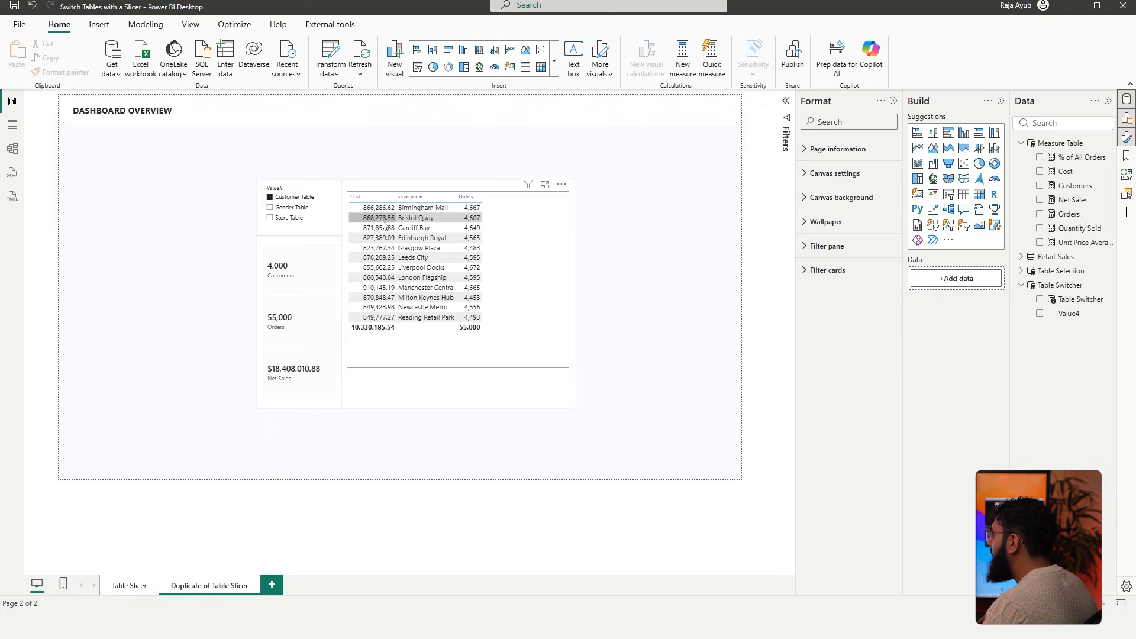
left_click(453, 333)
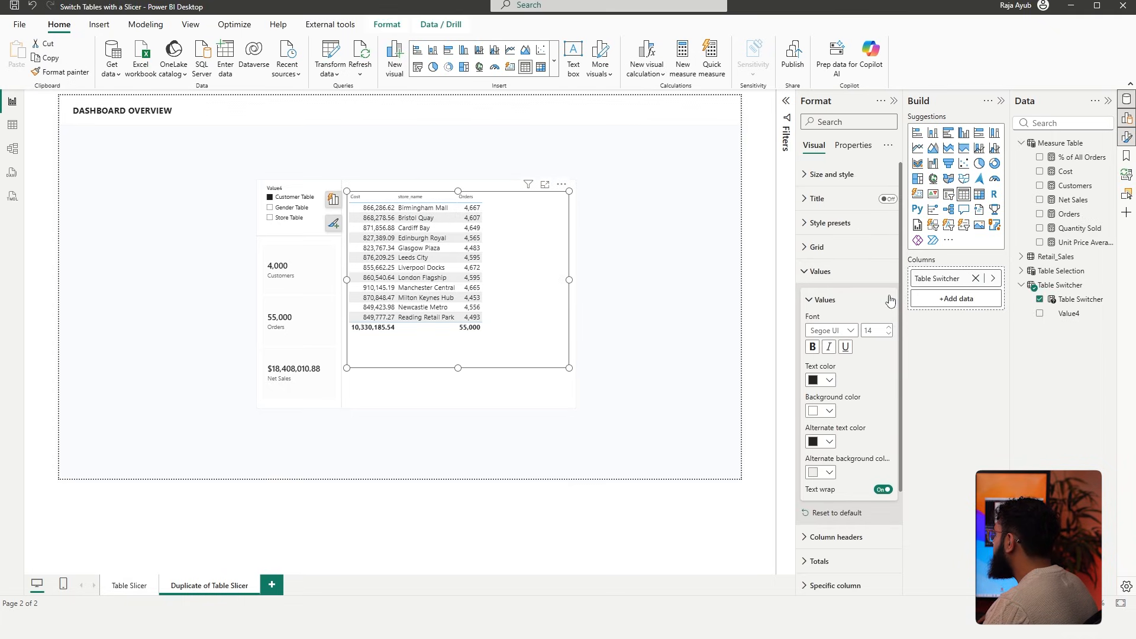
left_click(1087, 287)
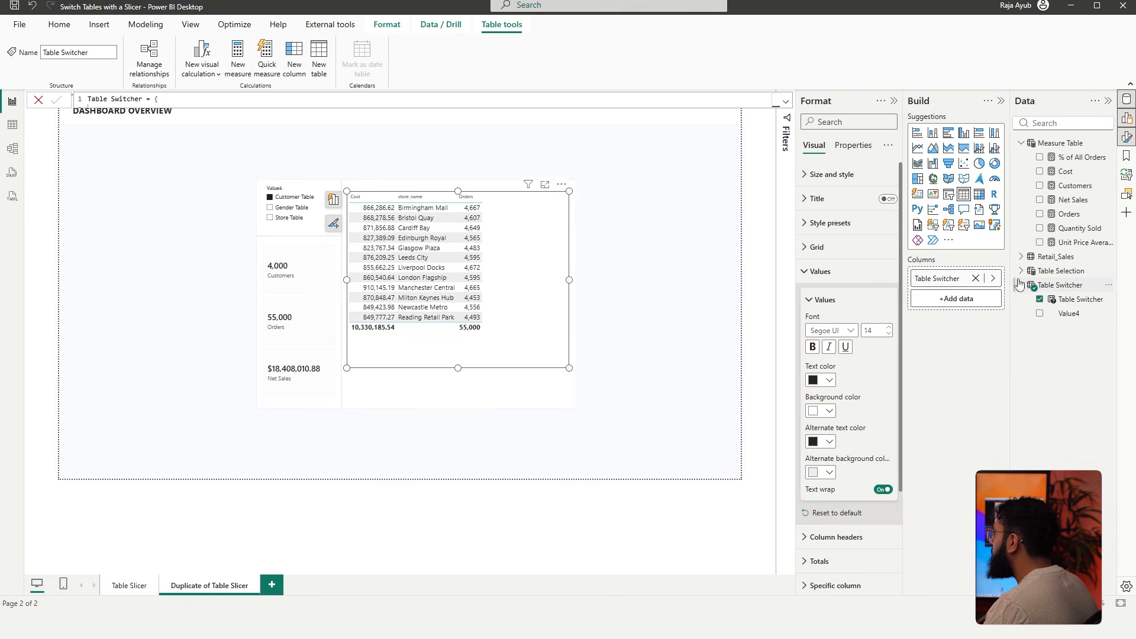
left_click(784, 102)
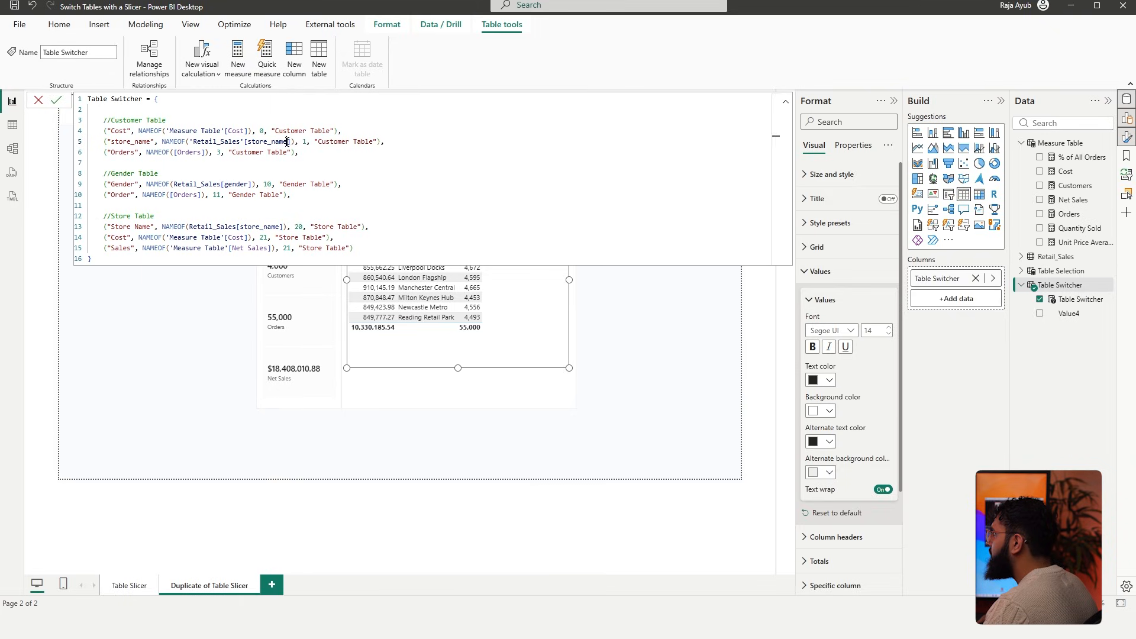
double_click(287, 142)
key("BackSpace")
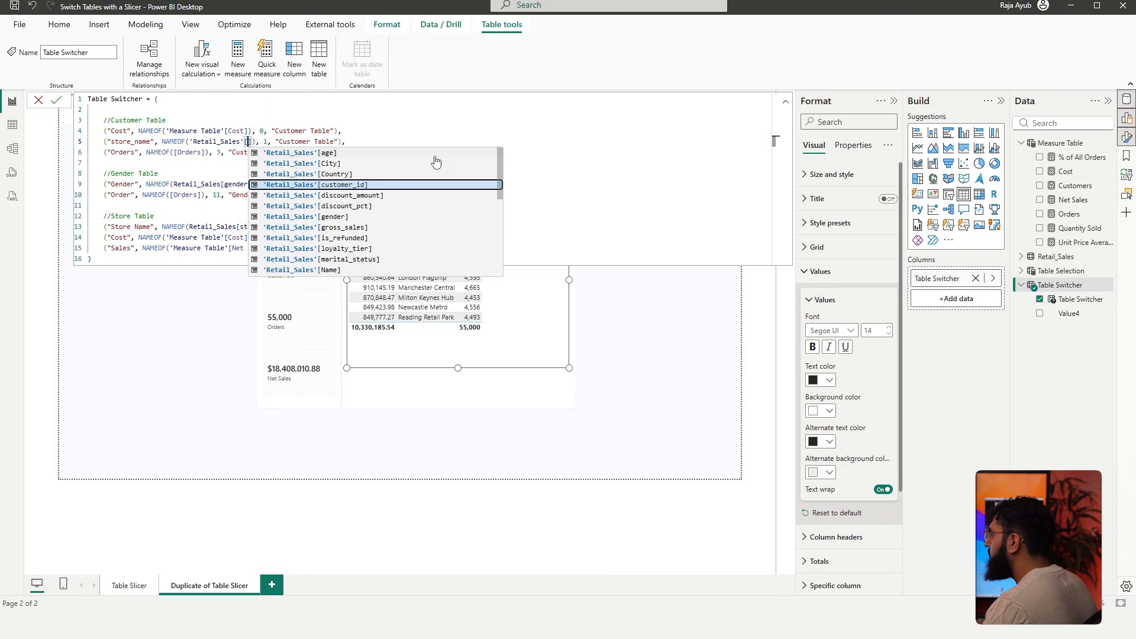
key("Down")
key("Down")
key("Down")
key("Down")
key("Down")
key("Down")
key("Down")
key("Down")
key("Tab")
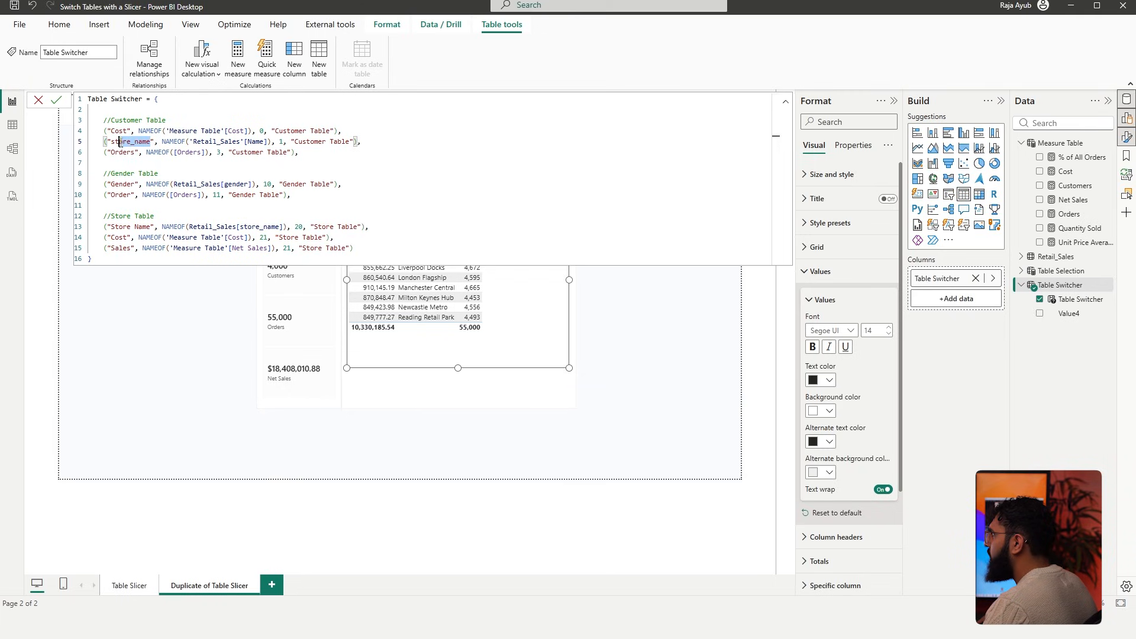
Rename the Customer Table's store_name label to "Customer Name" and move that entry above the Cost entry
double_click(149, 141)
type("Customer Name")
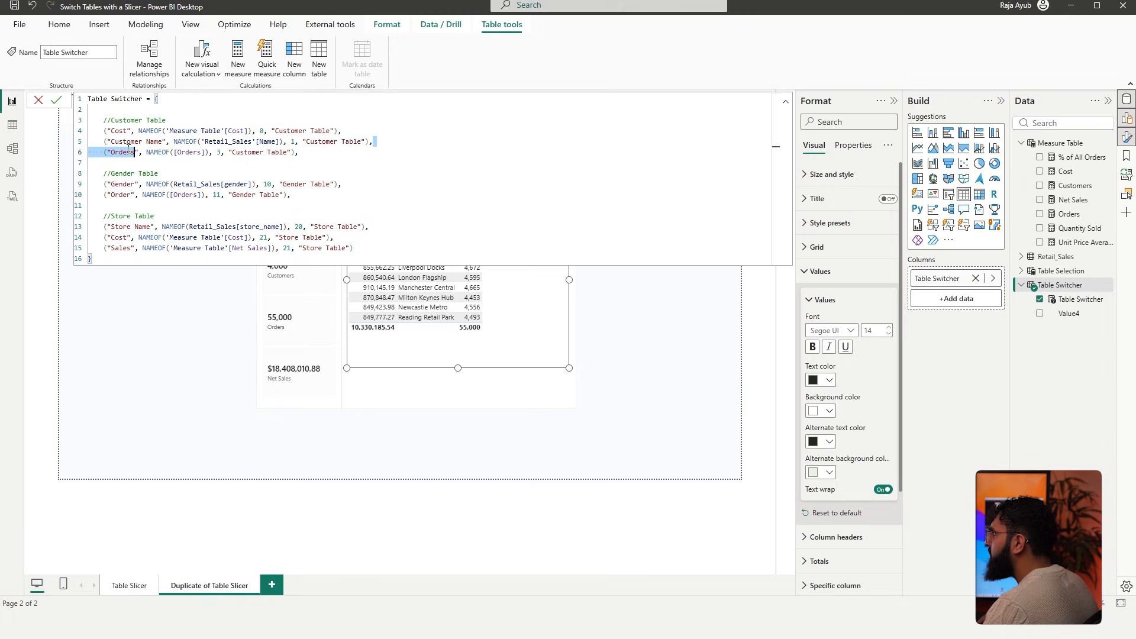
left_click_drag(372, 141, 103, 142)
key("ctrl+x")
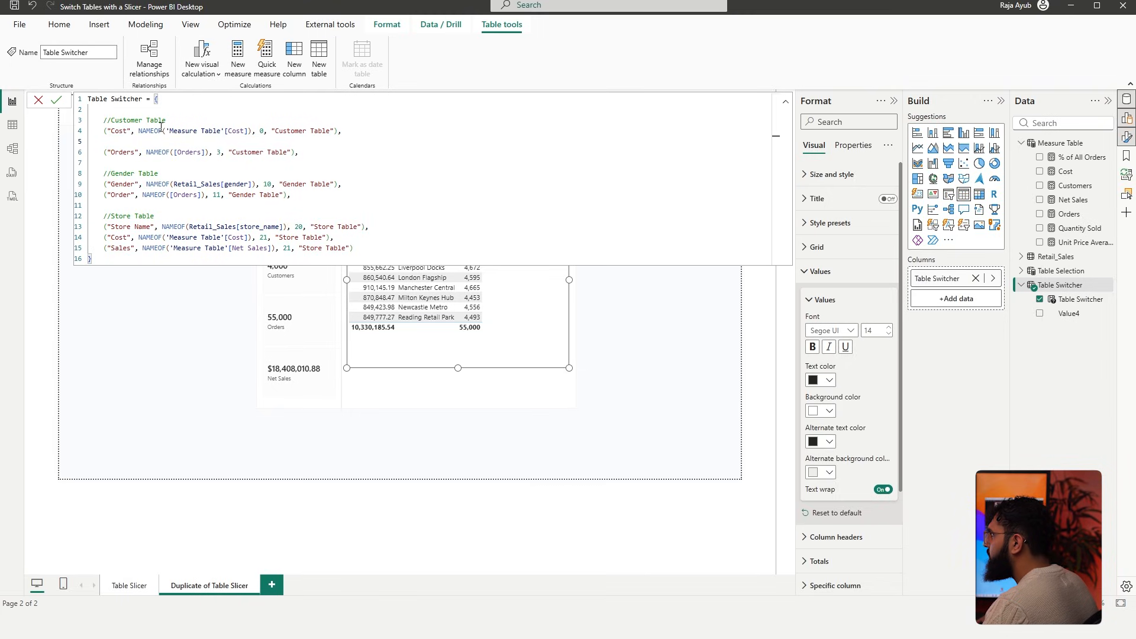
key("Return")
key("ctrl+v")
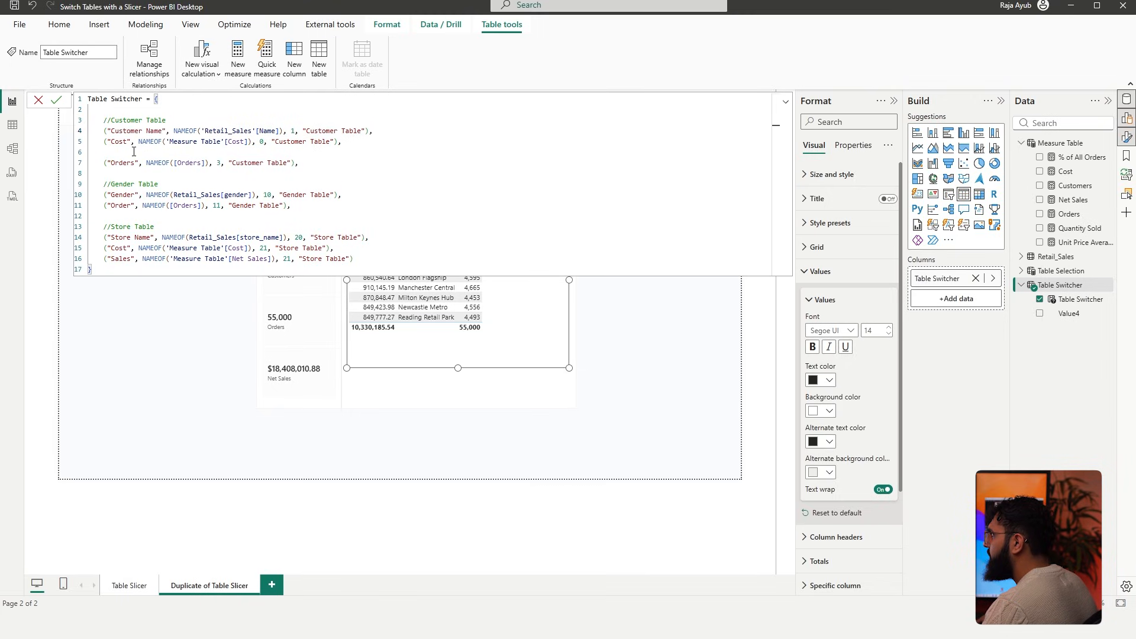
Remove the leftover blank line and set the Customer Table Cost entry's order to 2, then commit and collapse the definition
left_click(134, 152)
key("BackSpace")
key("BackSpace")
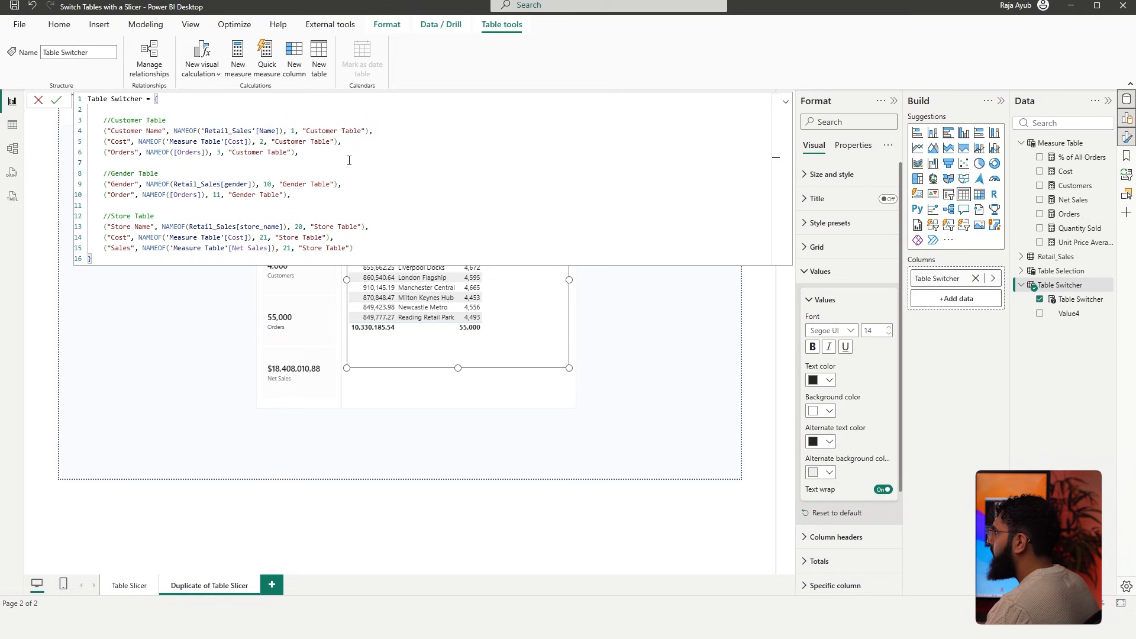
left_click(785, 105)
left_click(785, 106)
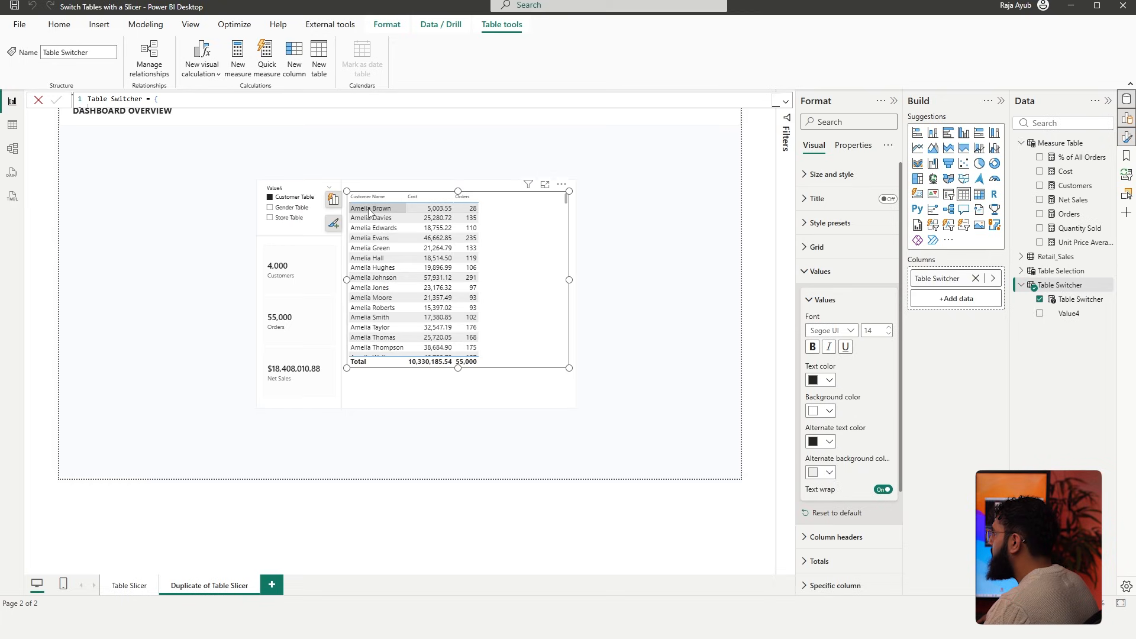
Test the slicer by switching among the Gender, Store and Customer tables, and review the Table Switcher definition
left_click(283, 210)
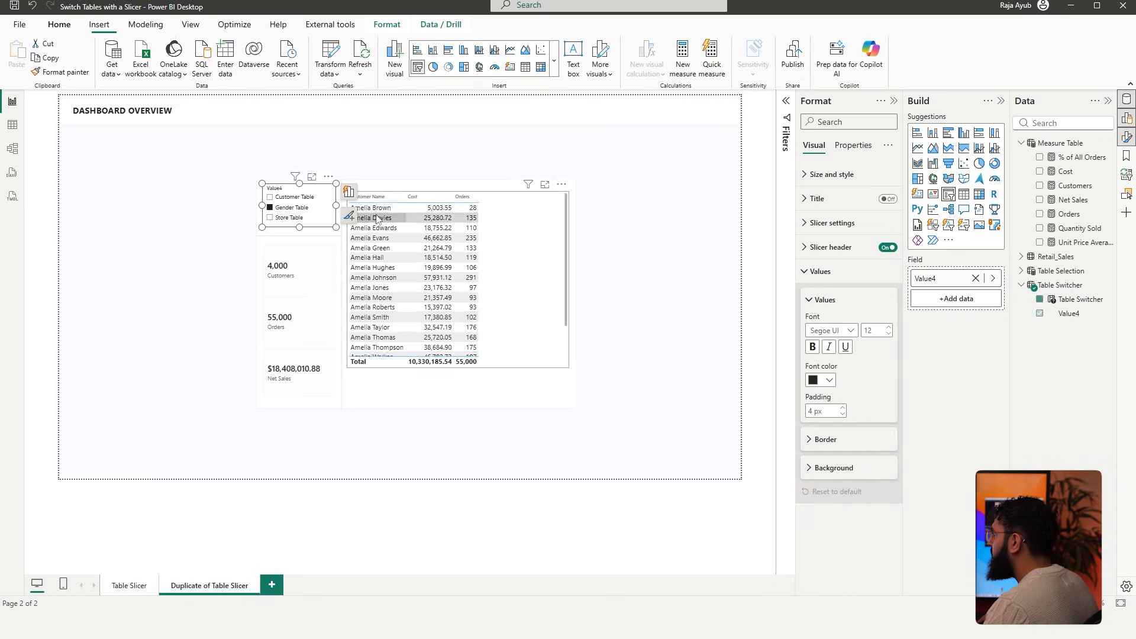
left_click(289, 218)
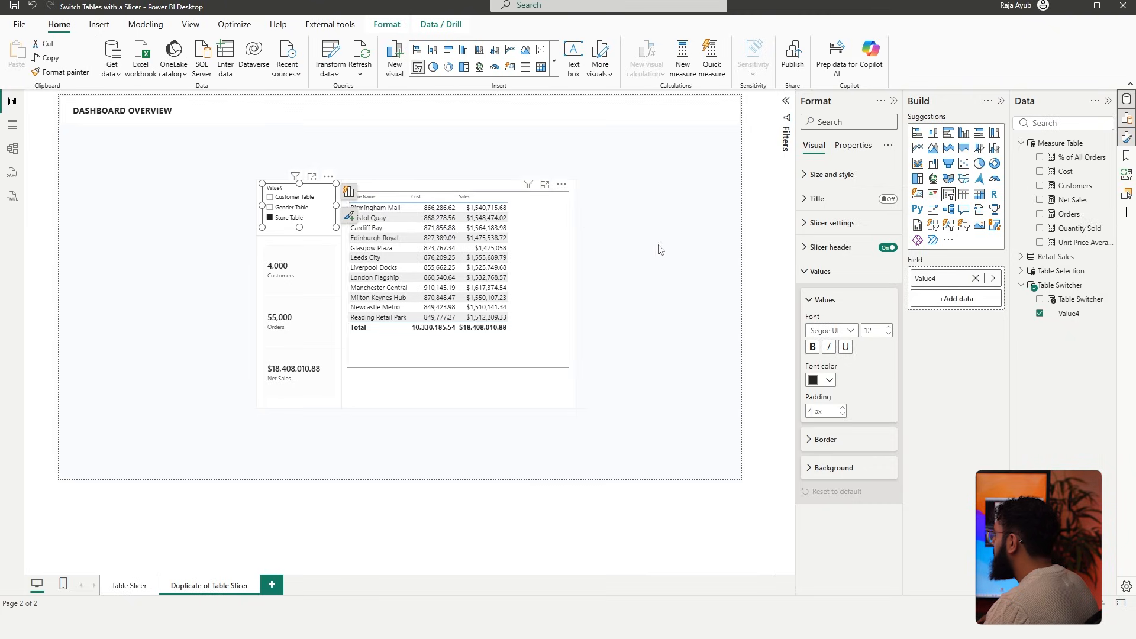
left_click(1059, 285)
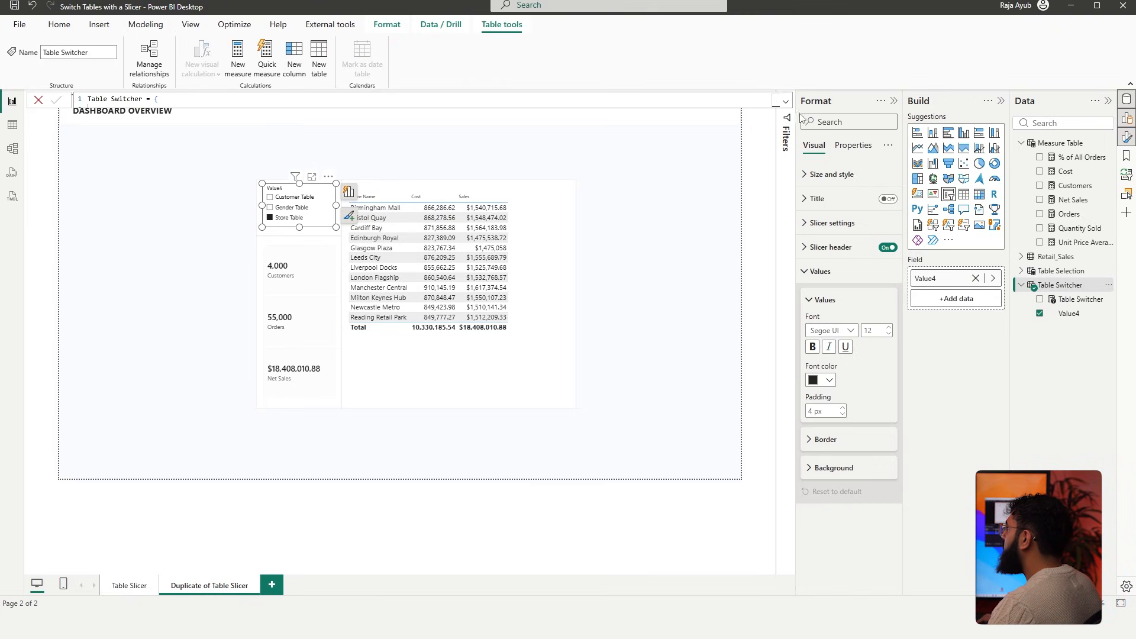
left_click(785, 103)
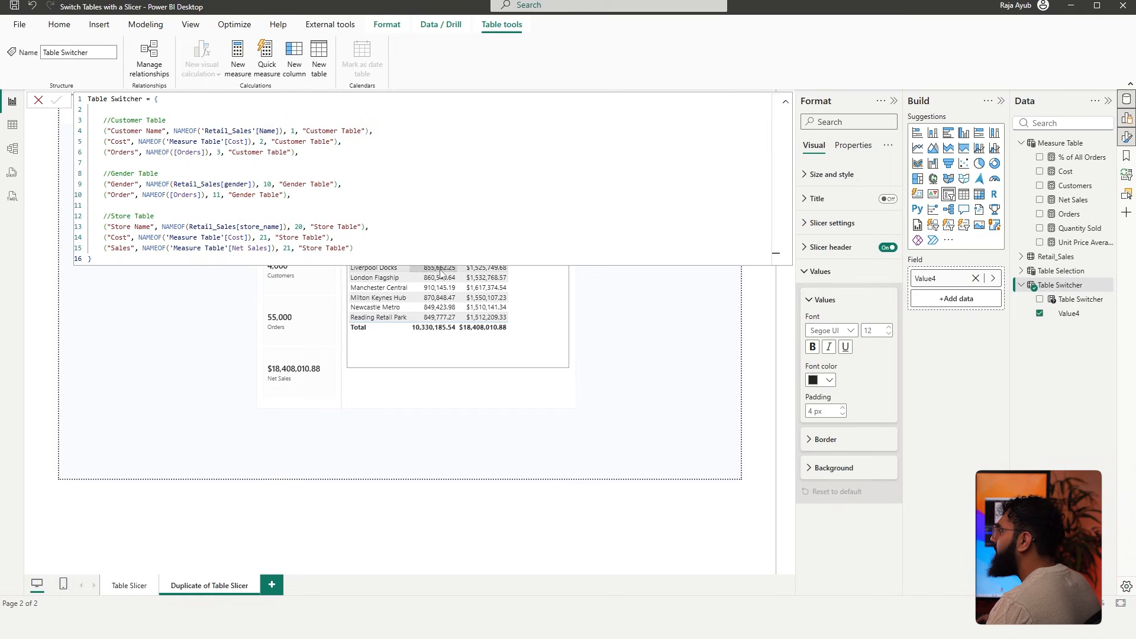
left_click(787, 102)
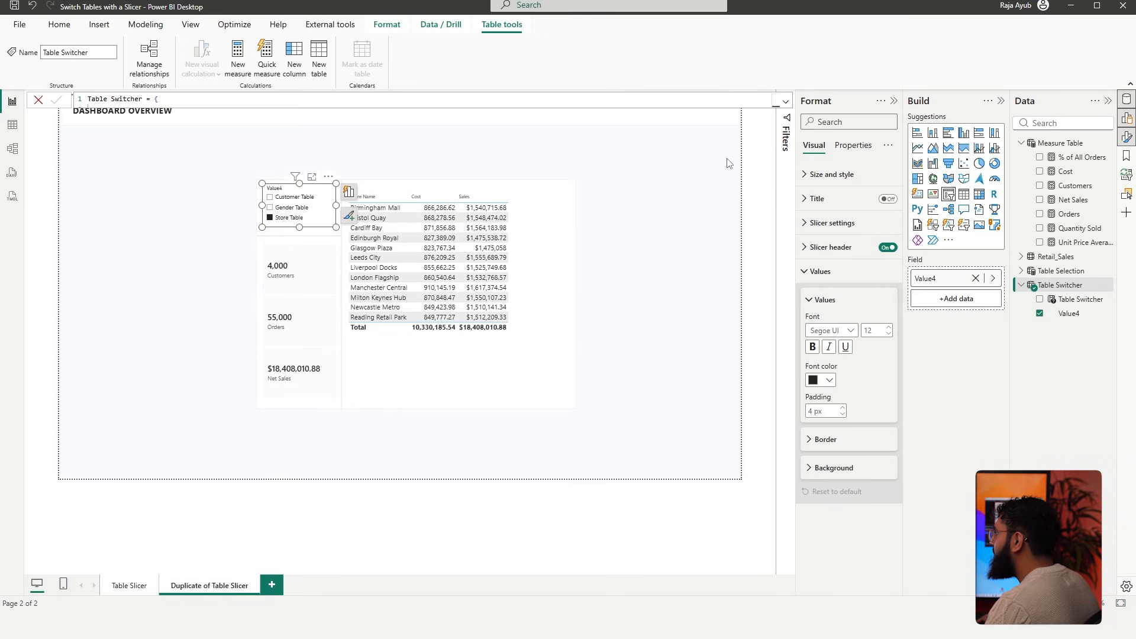
left_click(640, 274)
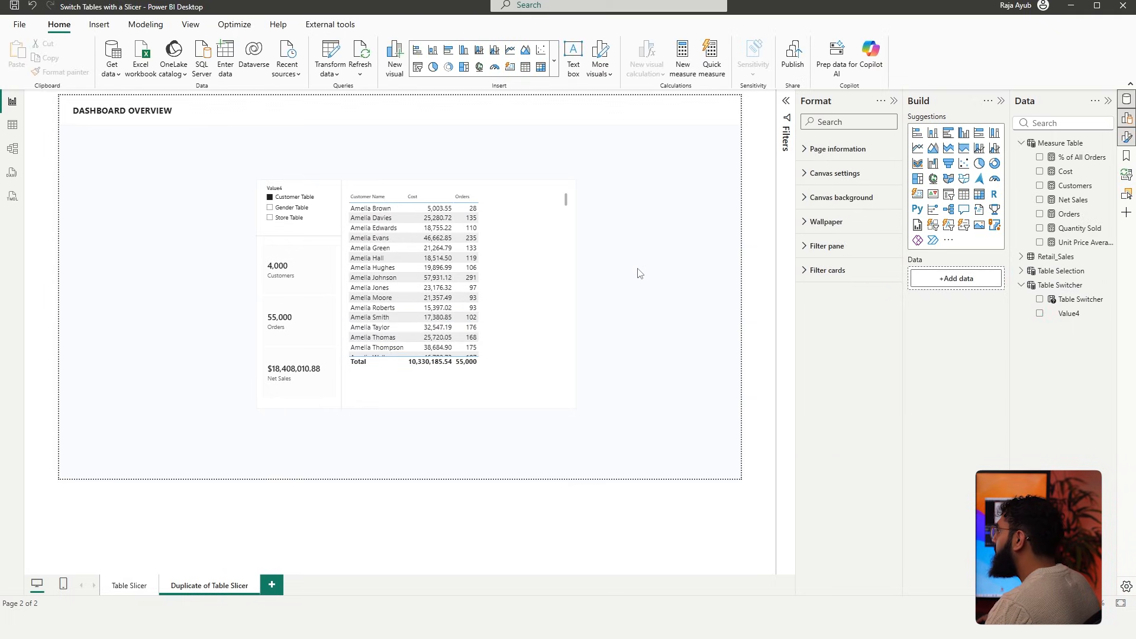
left_click(297, 217)
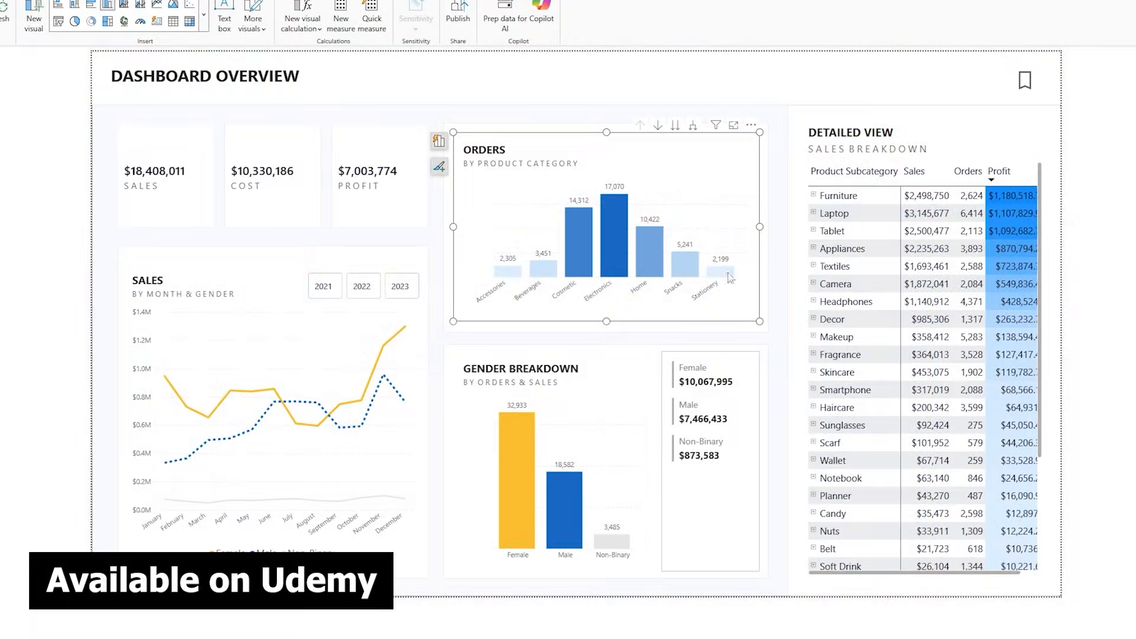
Explore the sales dashboard by filtering to Electronics and Gift Card payments and expanding the Laptop row by gender
left_click(607, 229)
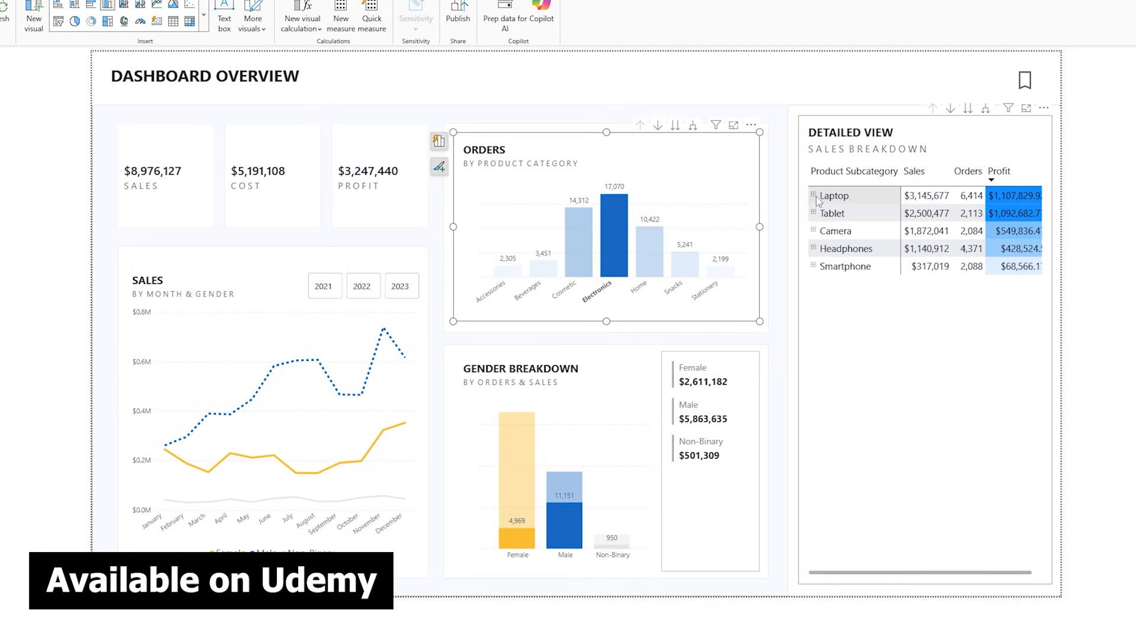
left_click(814, 196)
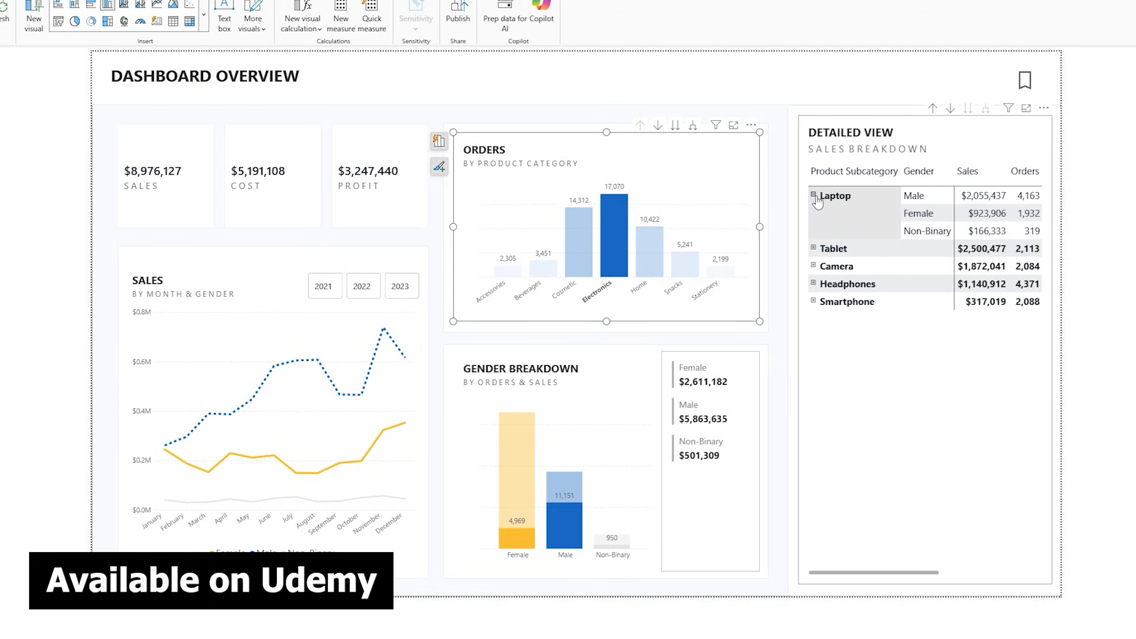
left_click(1025, 80, "ctrl")
left_click(163, 276)
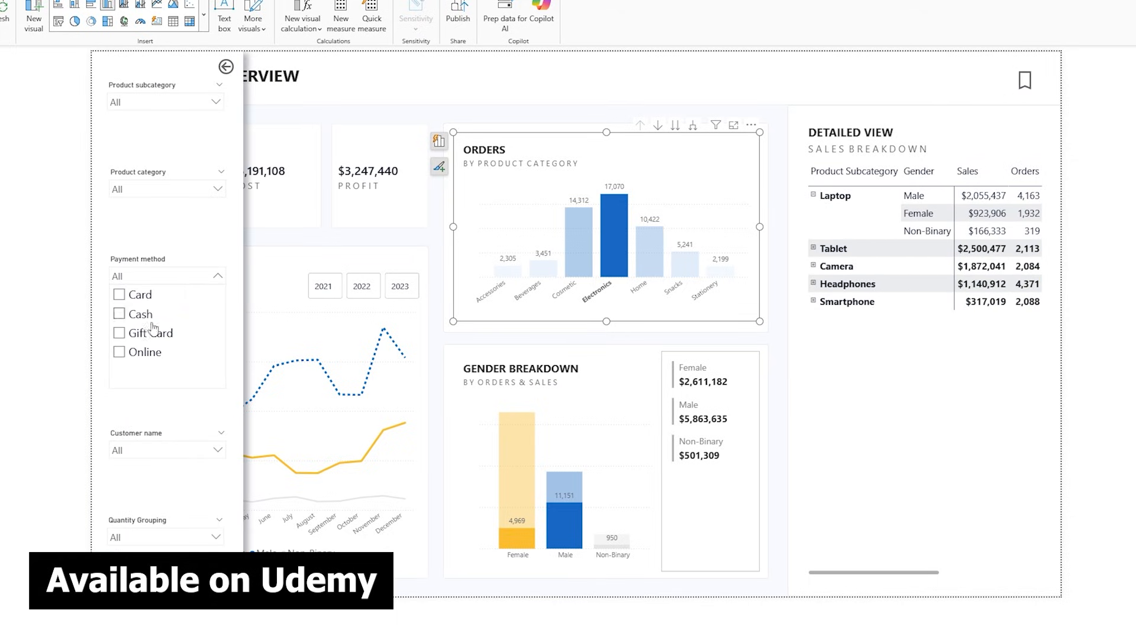
left_click(148, 334)
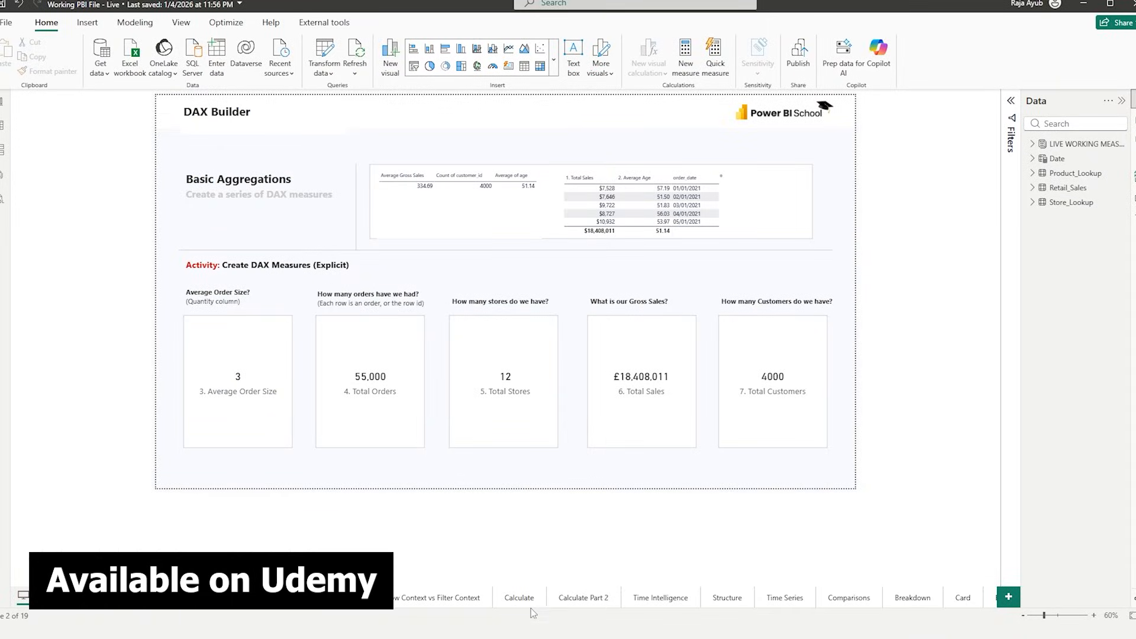
Browse the Calculate Part 2 and Time Series pages of the working file and open the Time Series workout zone
left_click(571, 598)
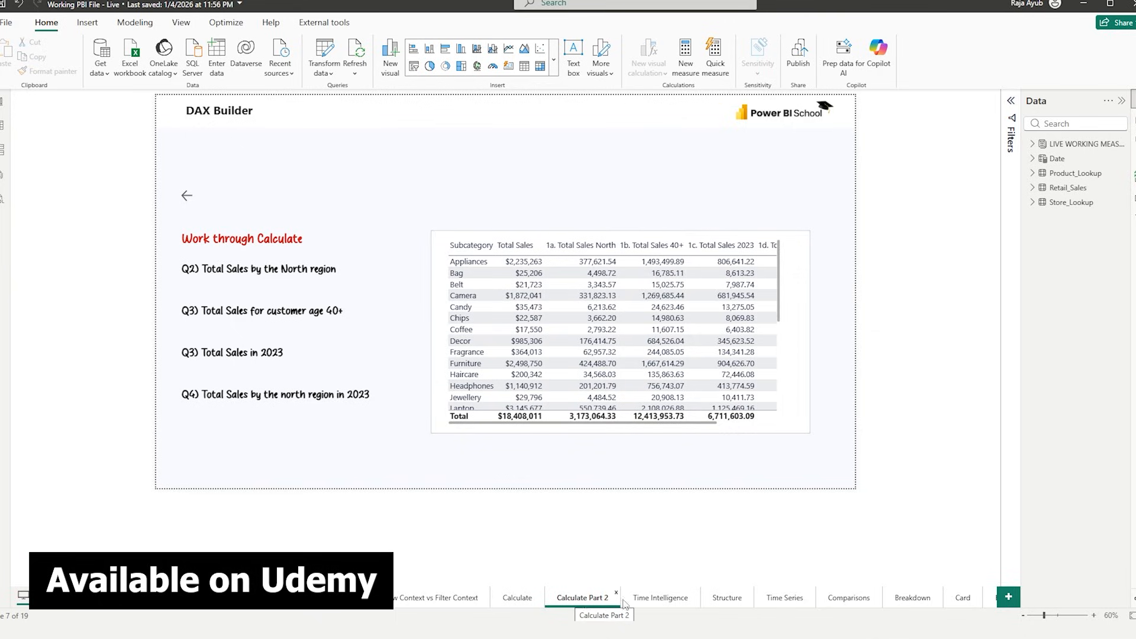
left_click(792, 601)
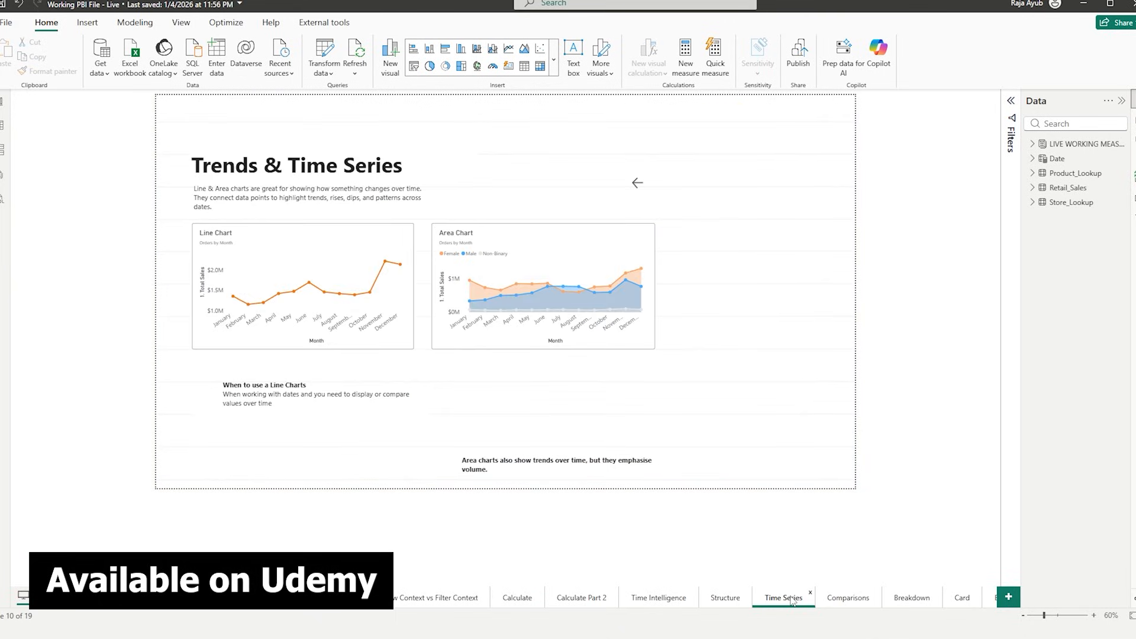
left_click(732, 605)
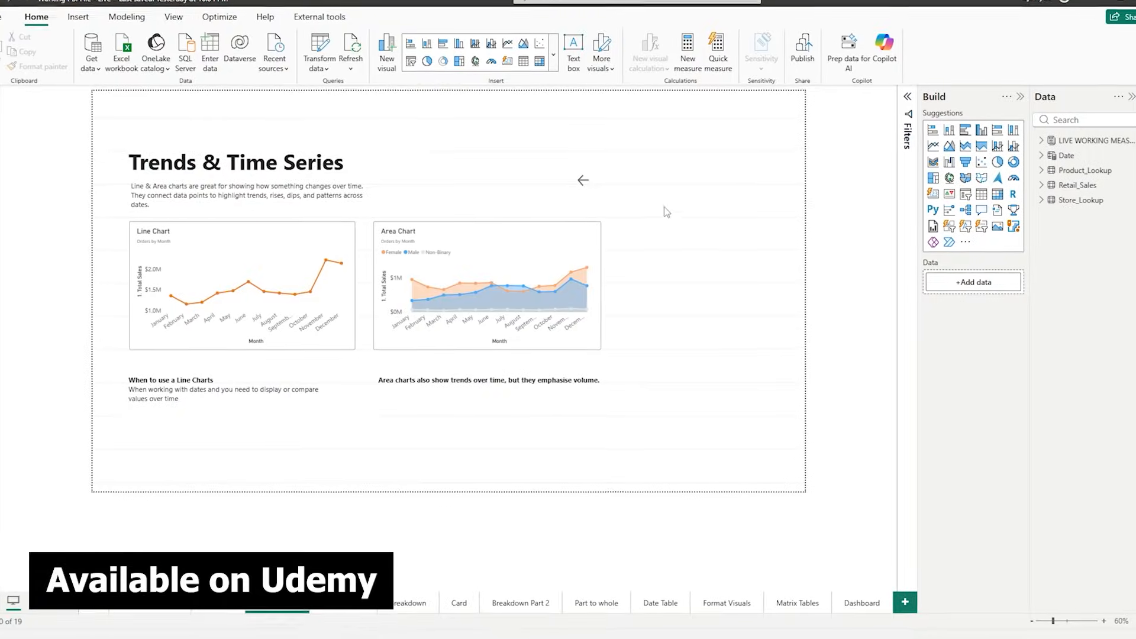
left_click(591, 178, "ctrl")
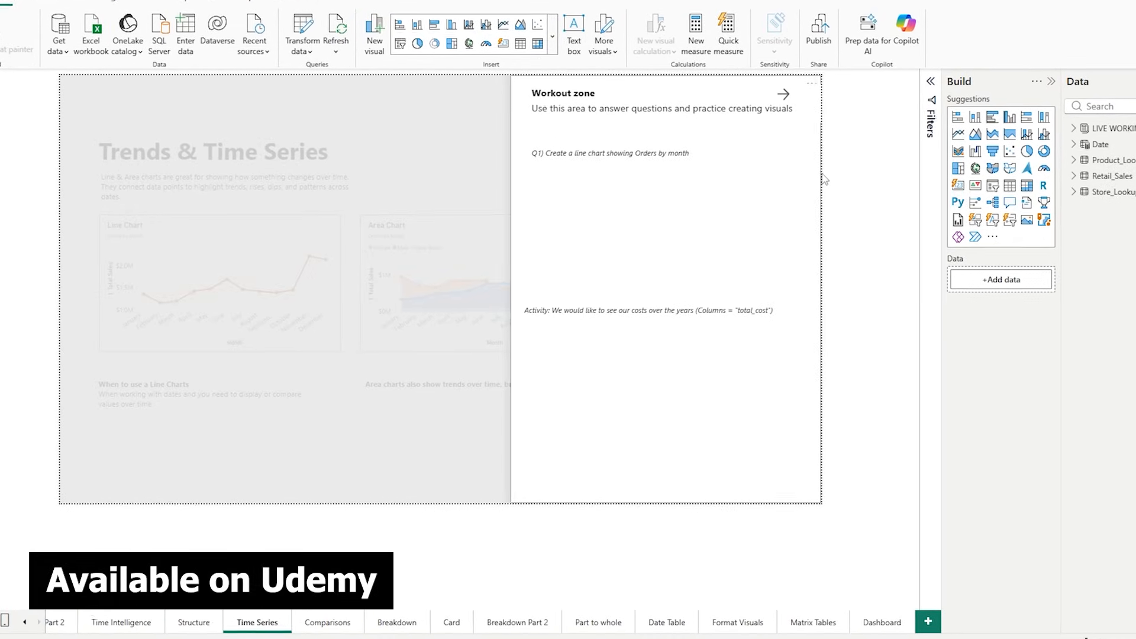
left_click(969, 131)
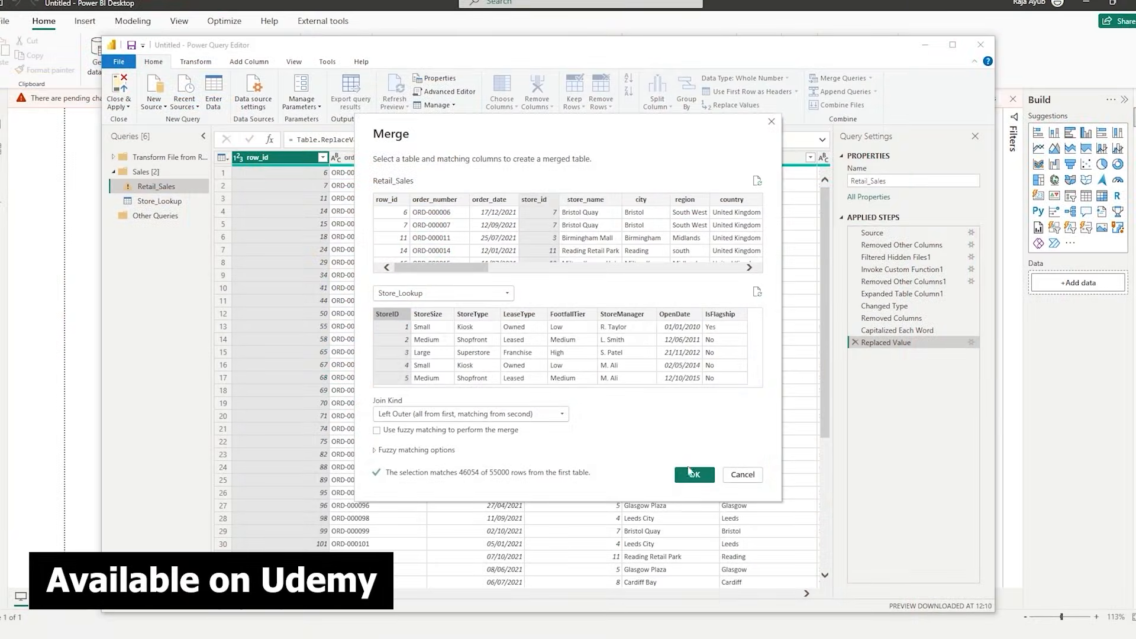
Merge Retail_Sales with Store_Lookup on store_id and StoreID using a Left Outer join
left_click(689, 471)
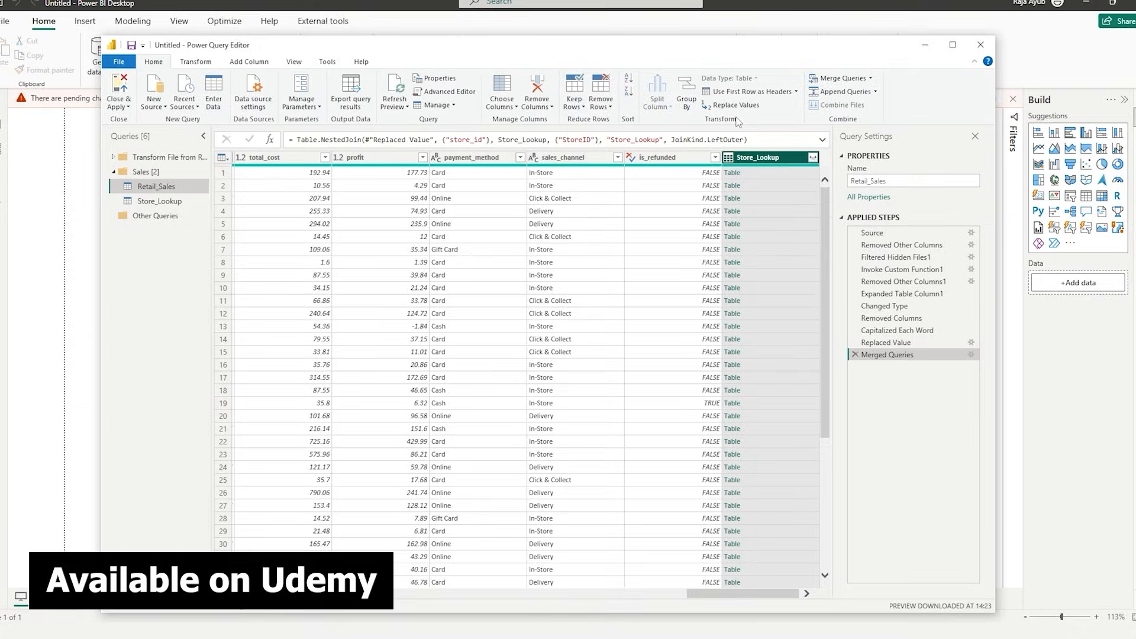